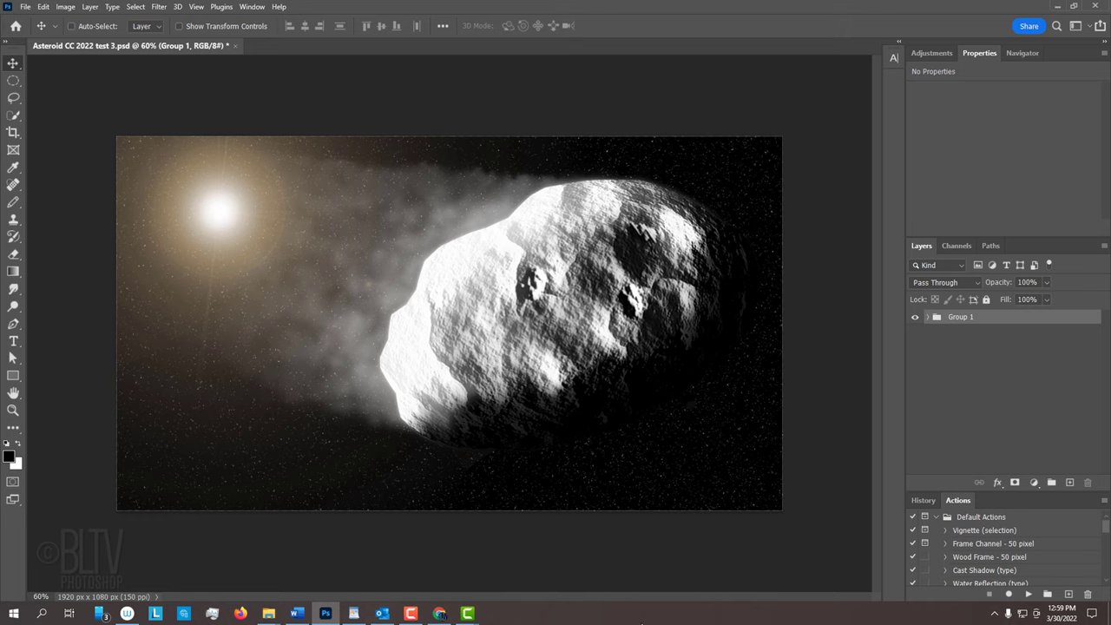
- Set up a new 1920 × 1080 px document at 150 ppi with a Black background
key("ctrl+n")
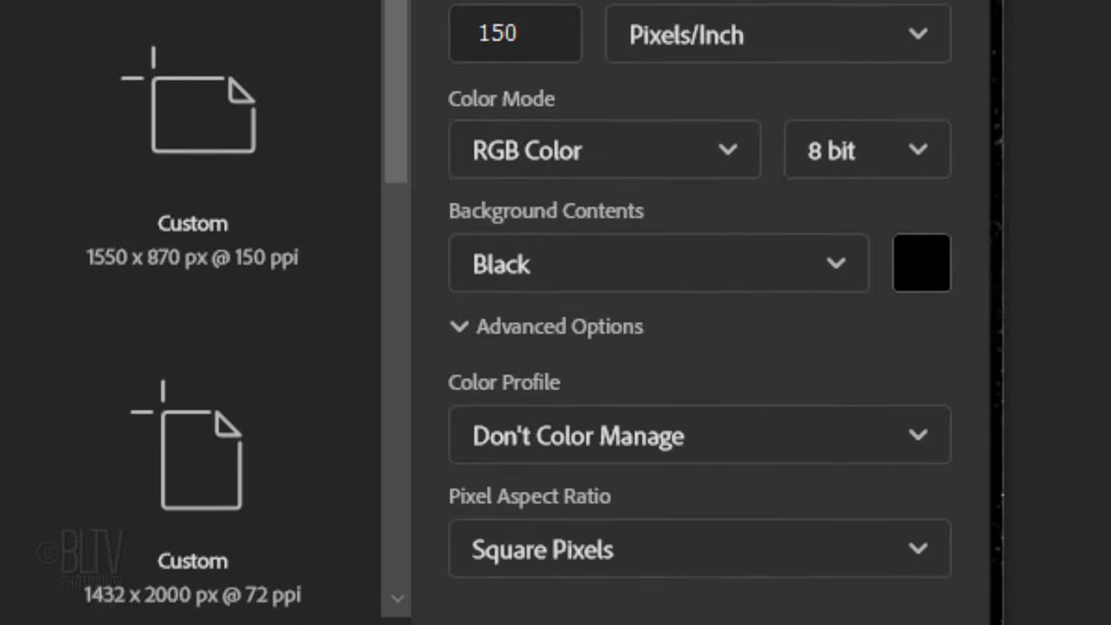
left_click(835, 166)
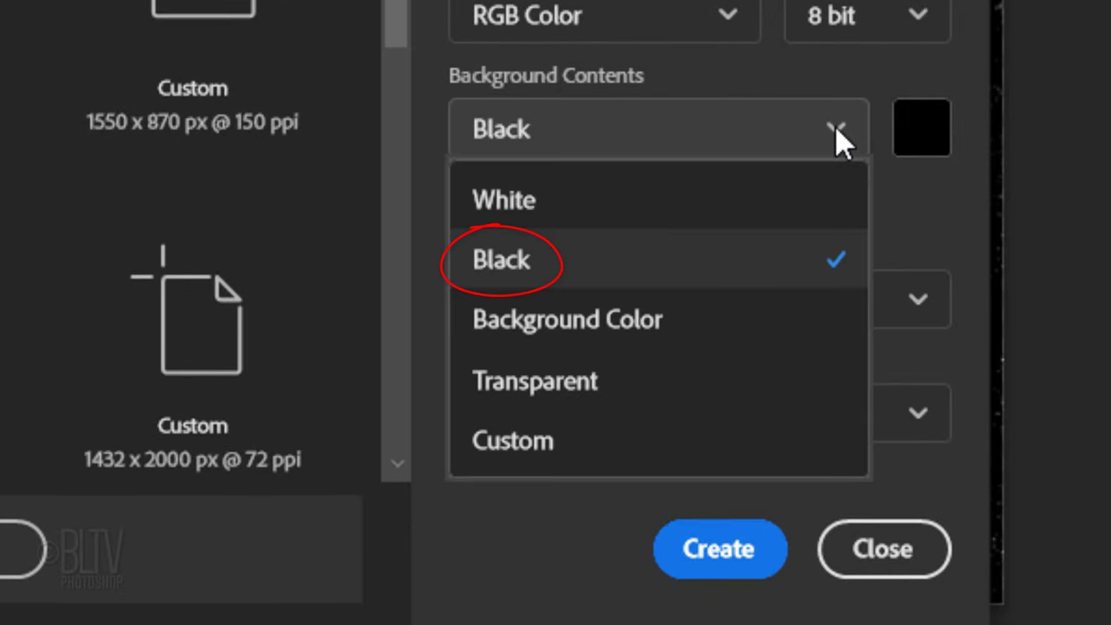
left_click(835, 126)
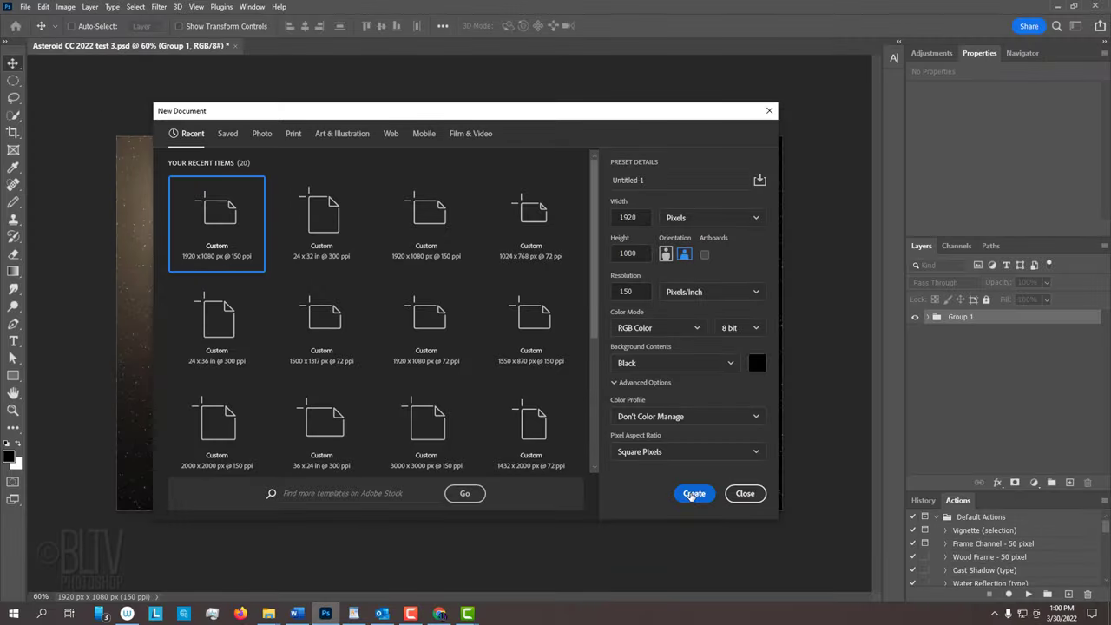
- Create the black document, add a new empty Layer 1, and pick the Polygonal Lasso
left_click(694, 494)
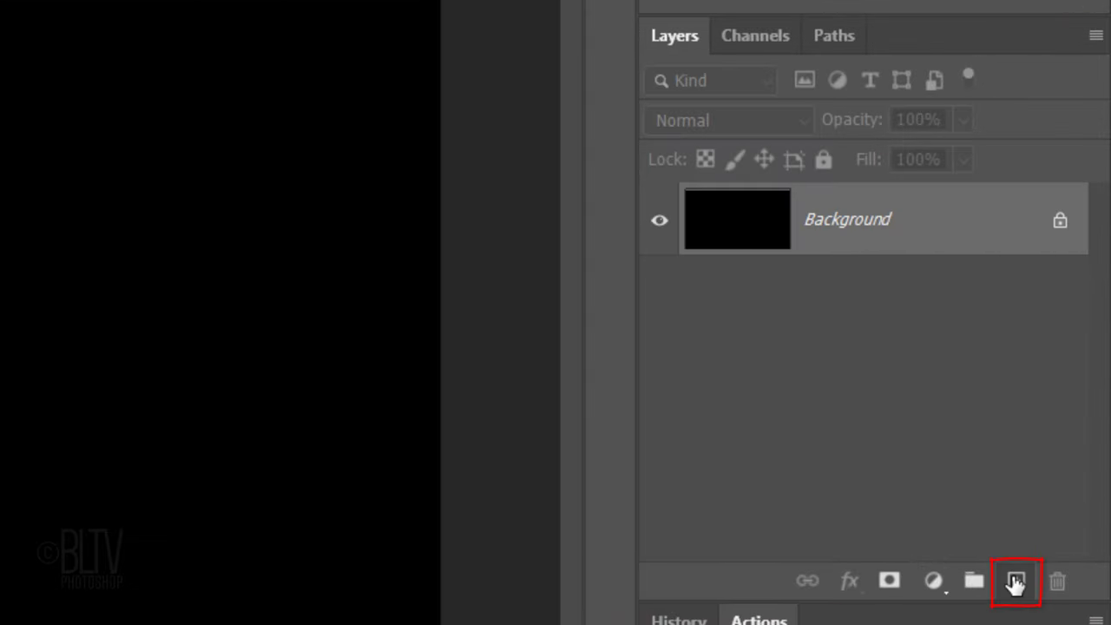
left_click(1016, 582)
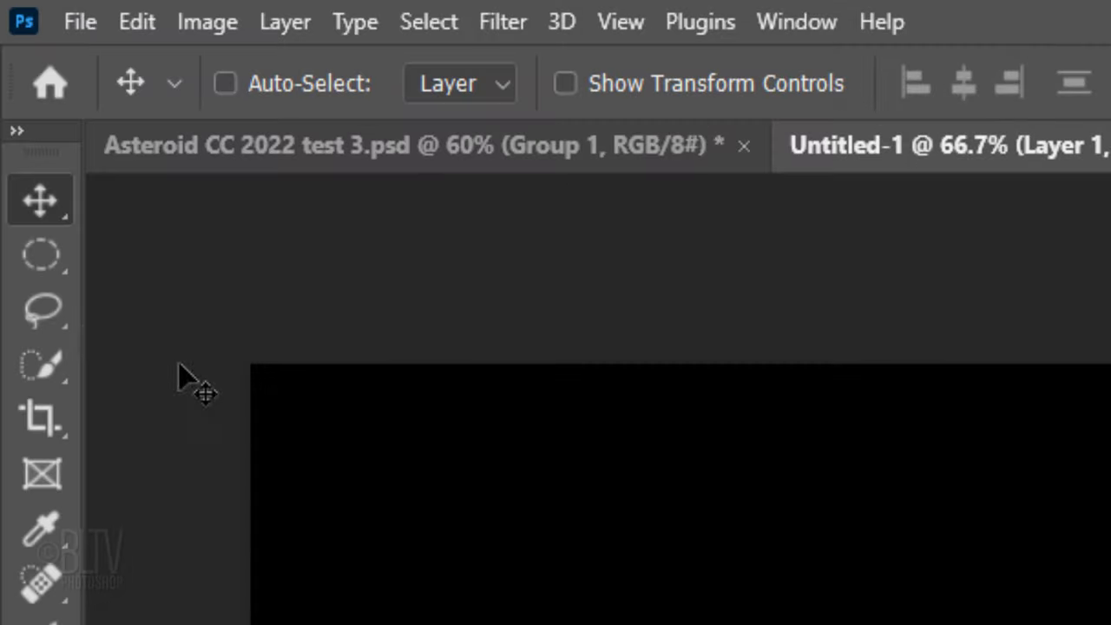
left_click(40, 308)
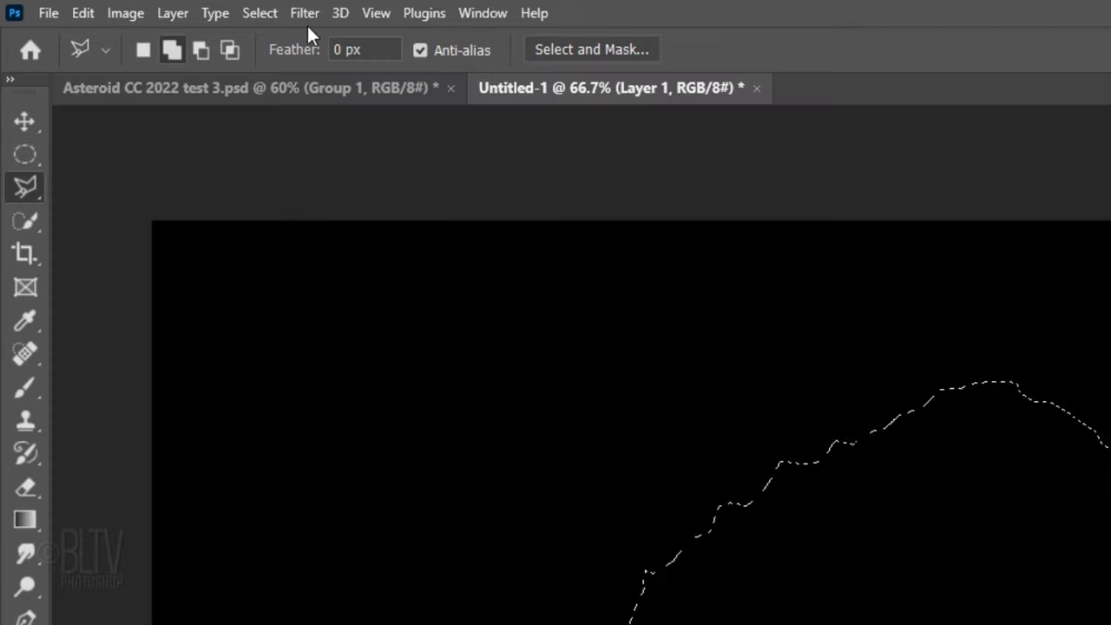
- Fill the rock-shaped selection with Render Clouds, then apply Difference Clouds
left_click(300, 12)
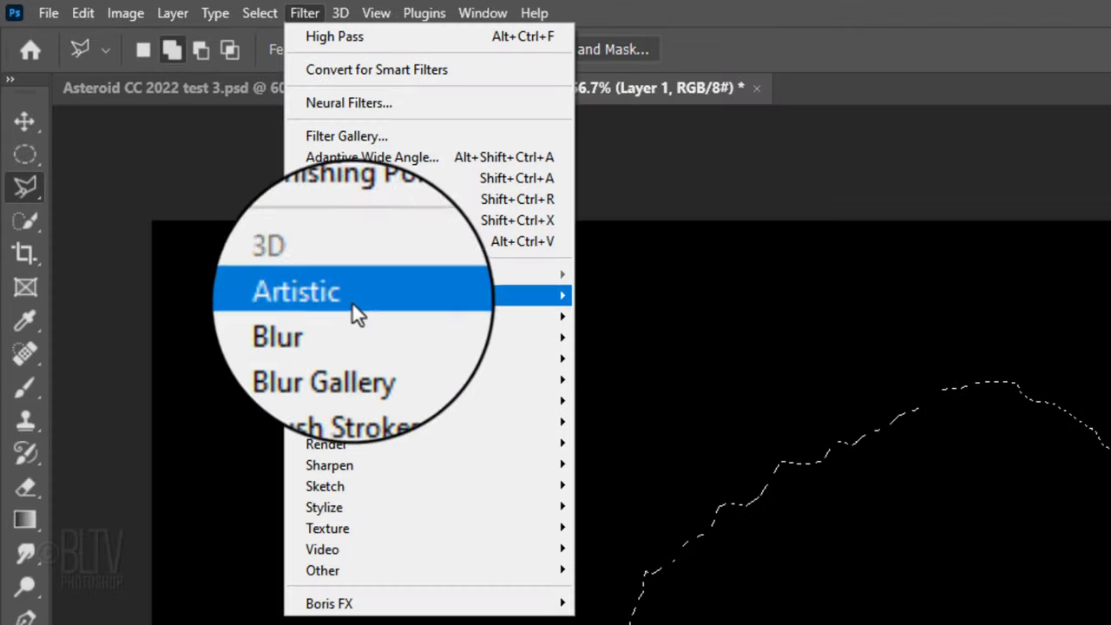
mouse_move(330, 443)
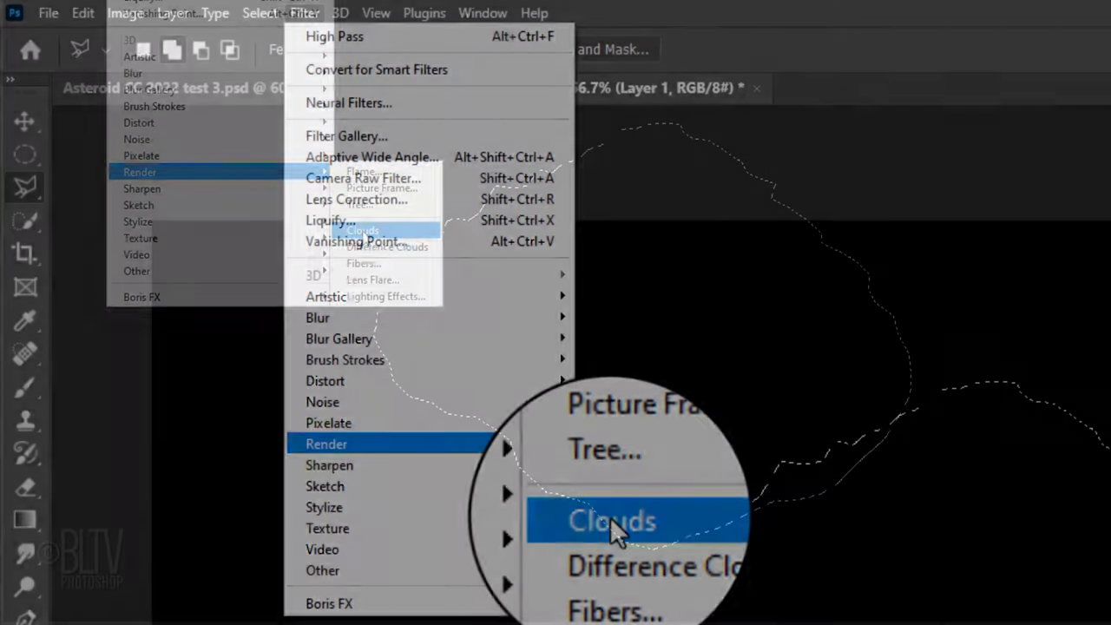
left_click(612, 519)
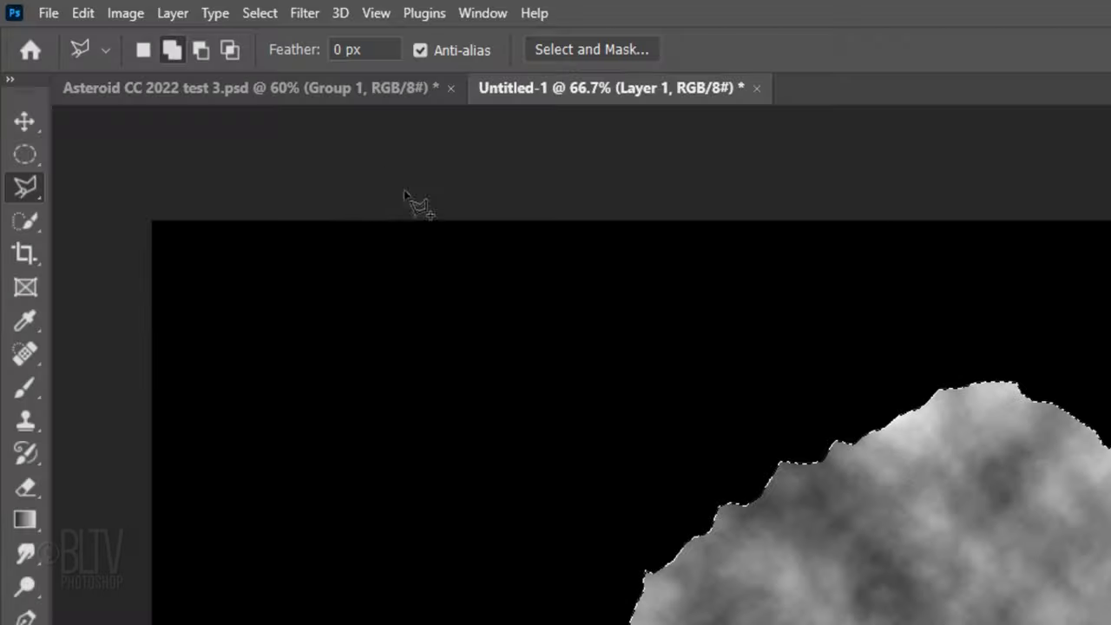
left_click(305, 13)
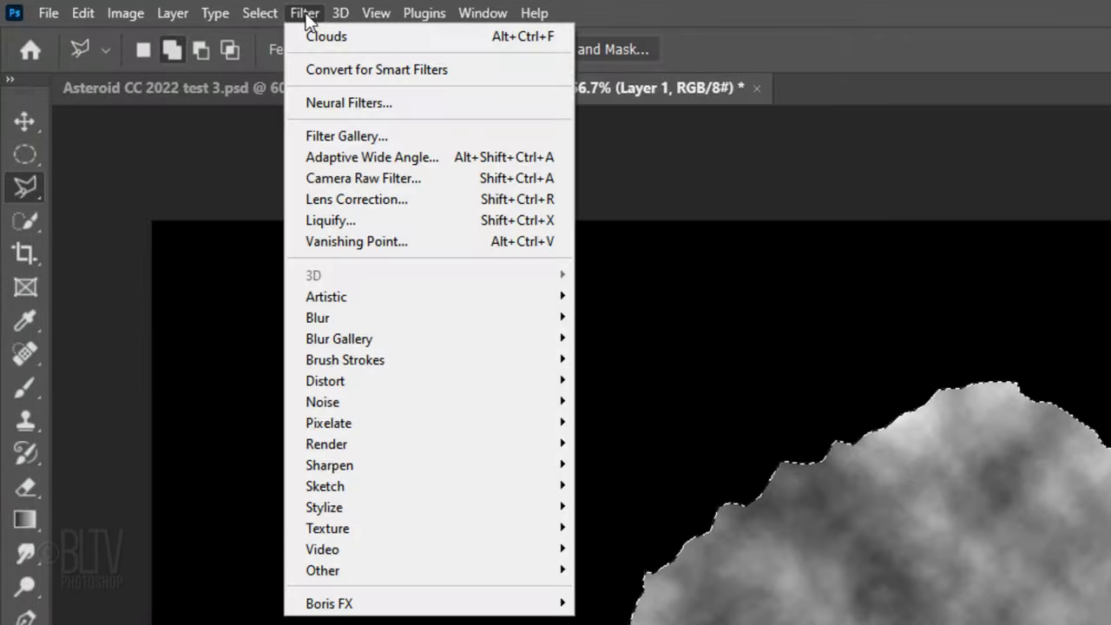
mouse_move(330, 444)
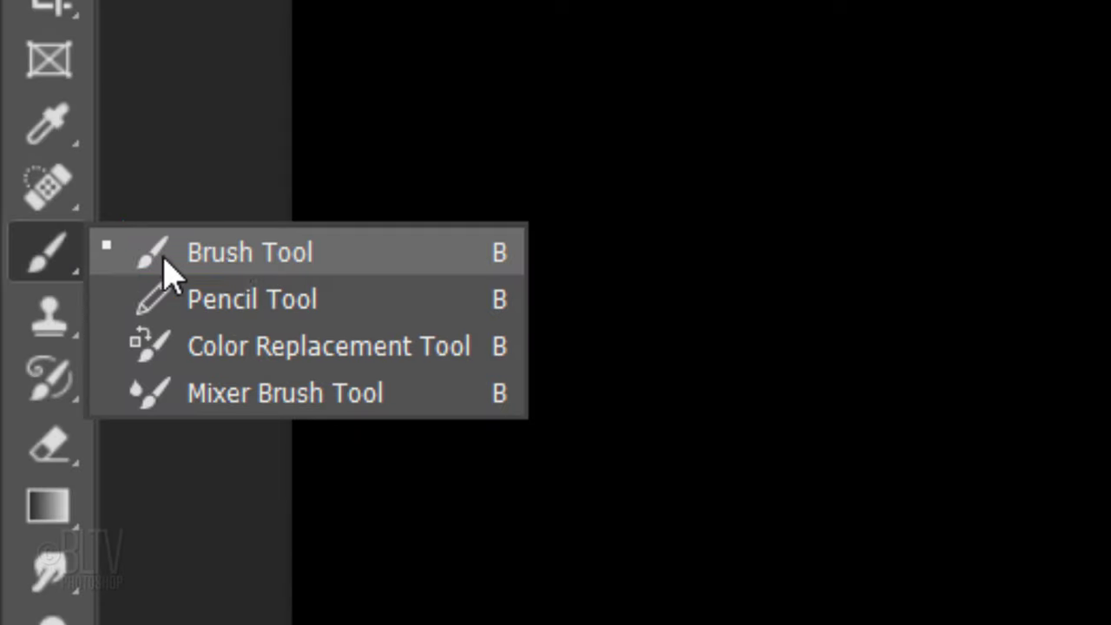
- With the Brush Tool active, load the Legacy Brushes set into the brush presets
left_click(235, 255)
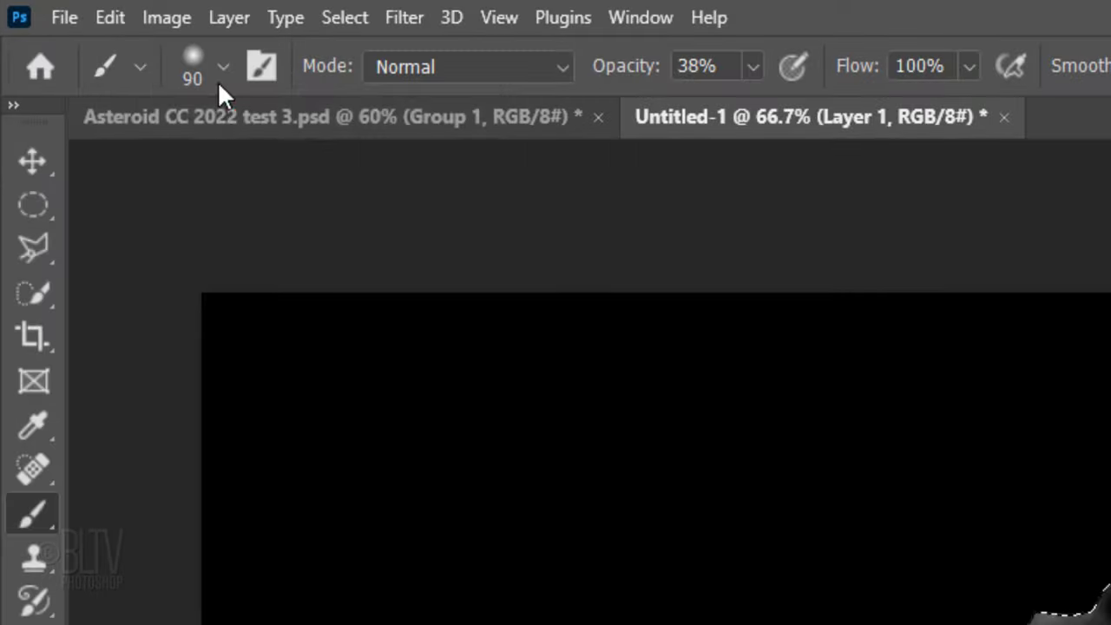
left_click(224, 66)
left_click(464, 124)
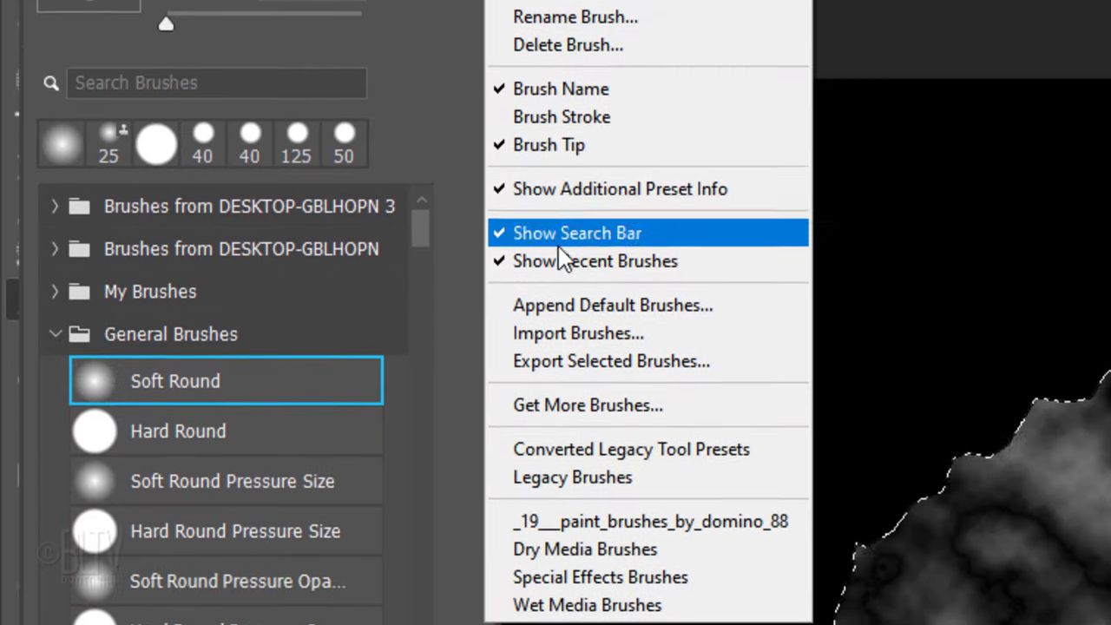
left_click(553, 464)
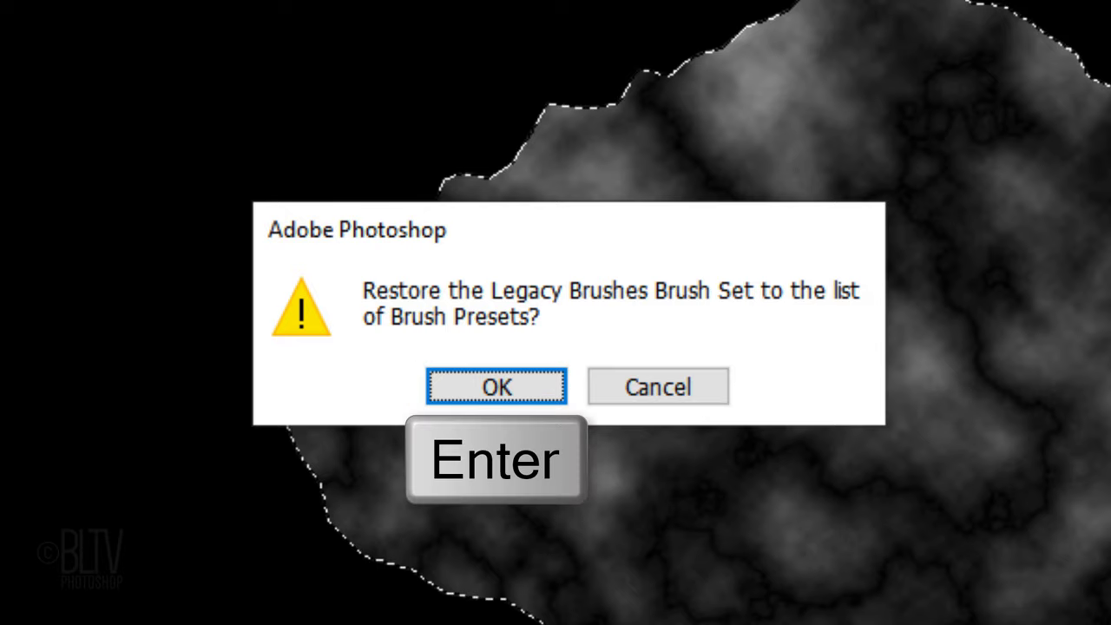
key("Return")
mouse_move(389, 122)
left_mouse_down()
mouse_move(392, 268)
mouse_move(406, 324)
left_mouse_up()
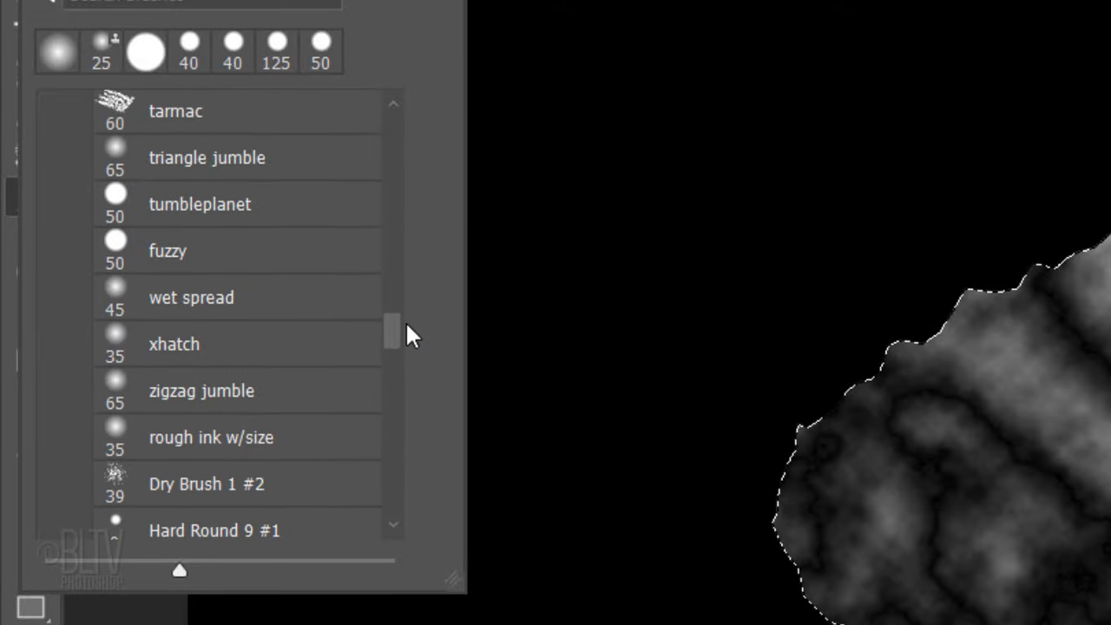
- Use the fuzzy brush at 75 px and 50% opacity for the crater spots
left_click(170, 251)
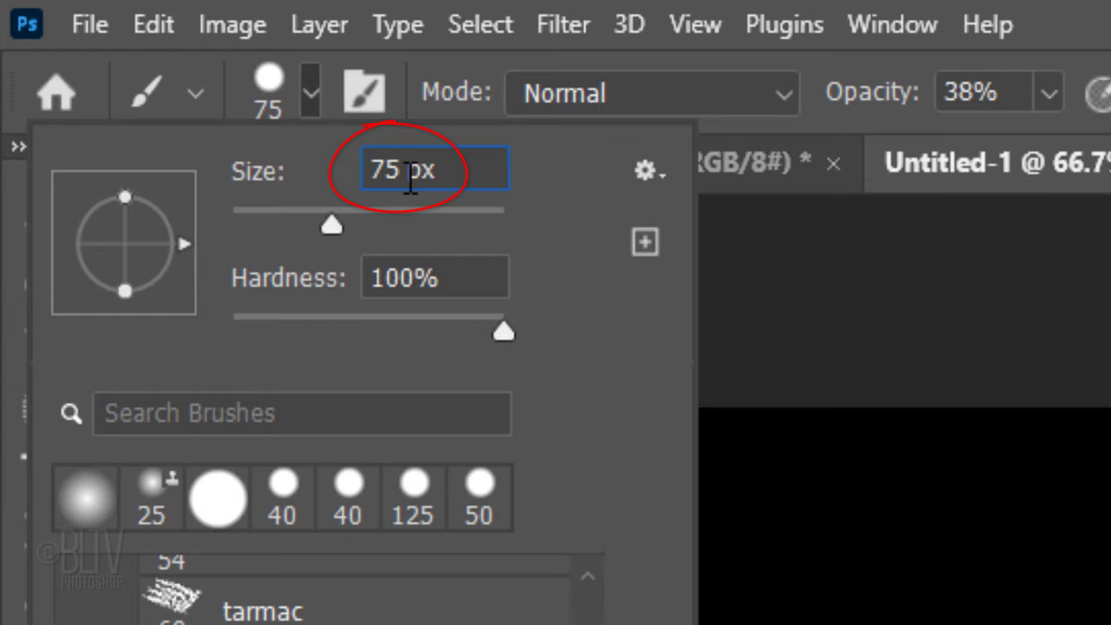
key("Return")
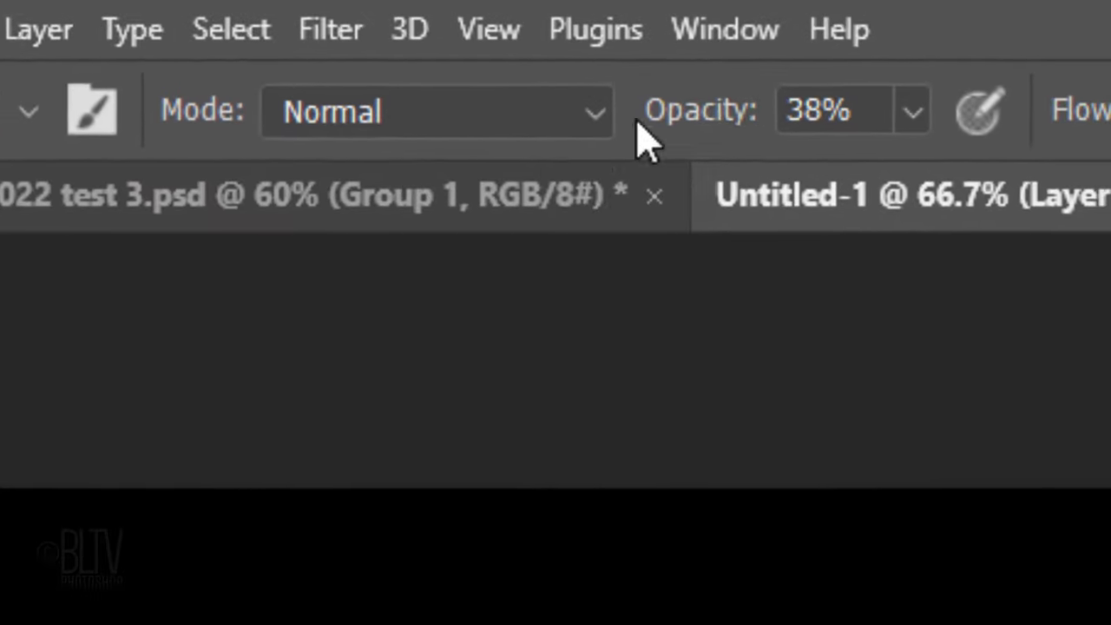
left_click(1013, 86)
key("Return")
key("5")
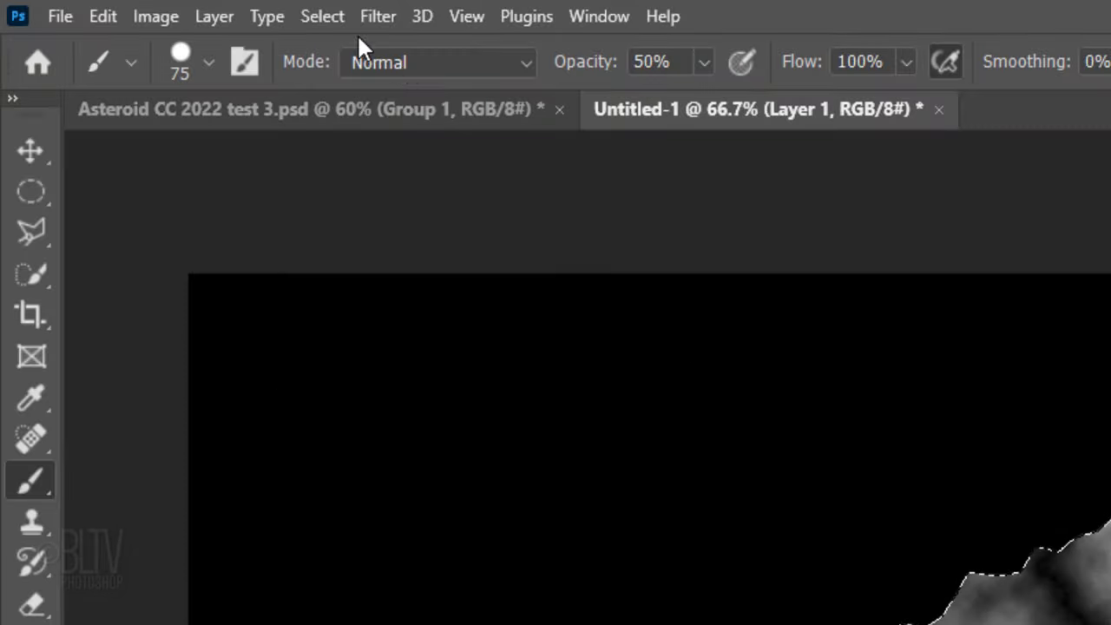
- Contract the rock selection by 2 px
left_click(322, 18)
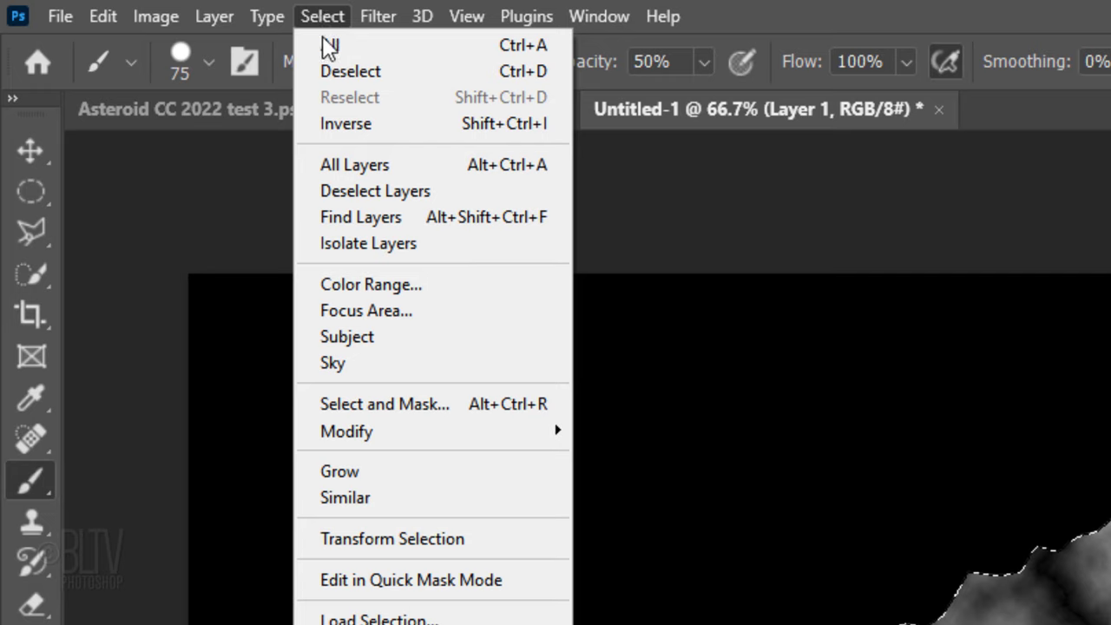
mouse_move(363, 432)
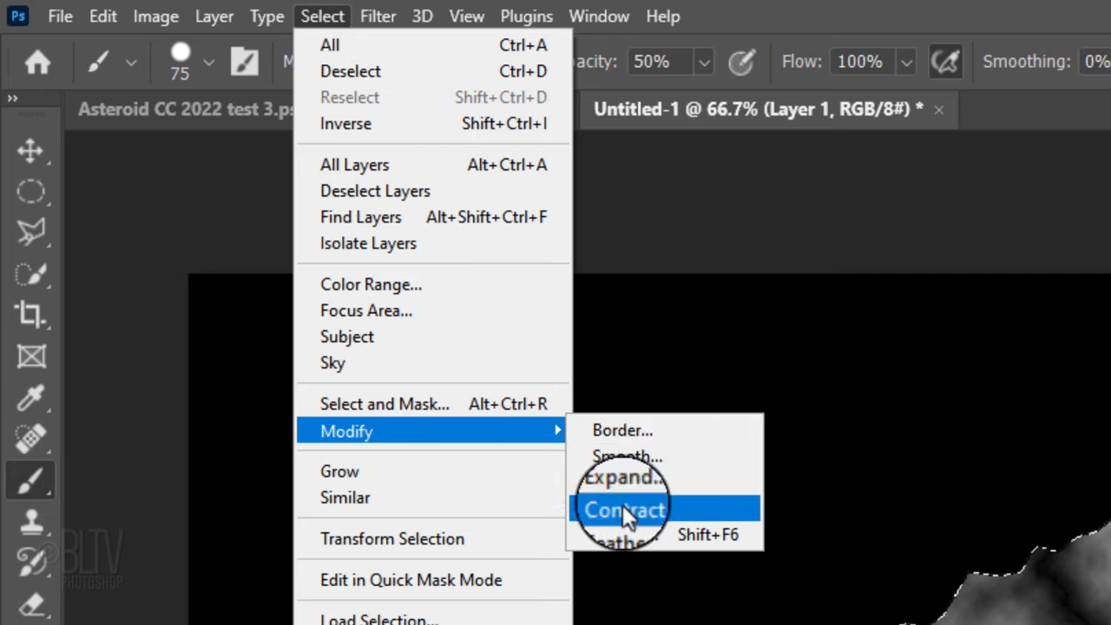
left_click(625, 508)
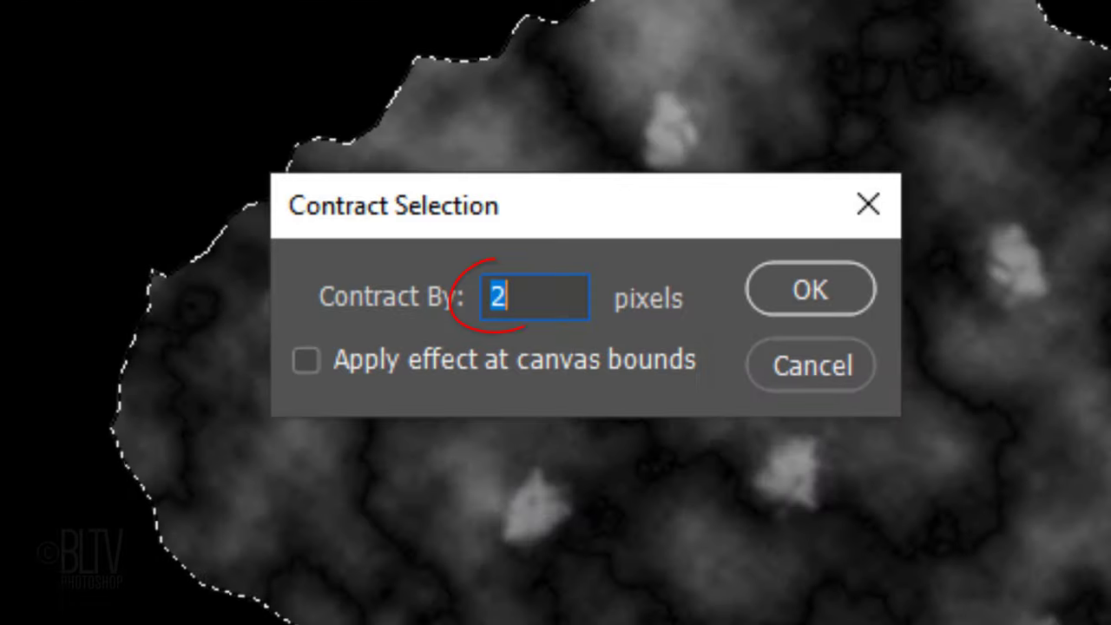
left_click(827, 294)
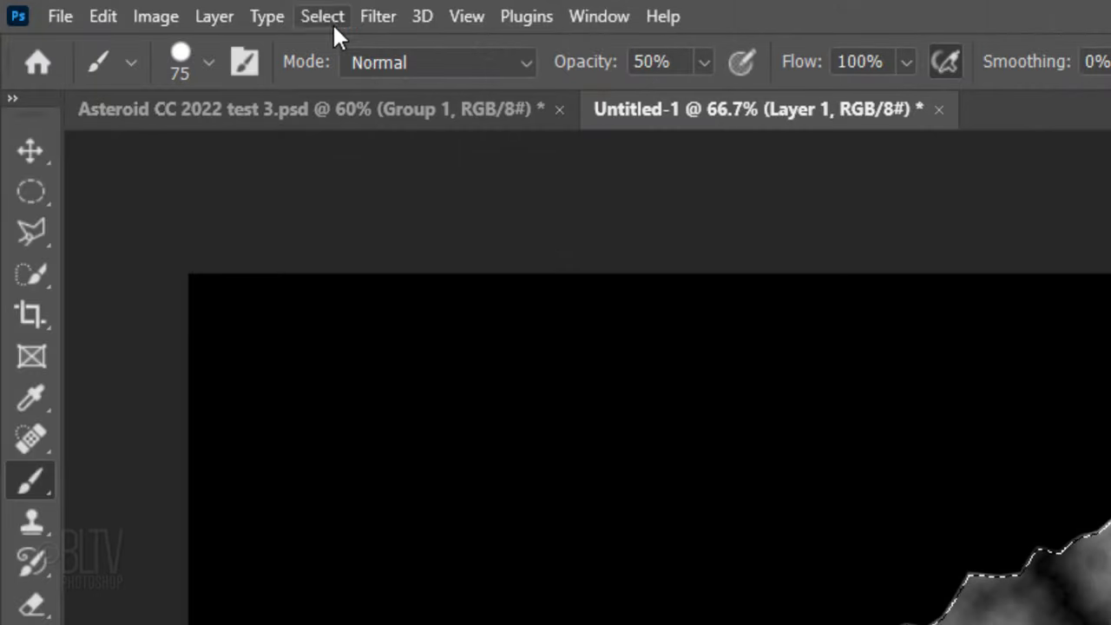
- Feather the selection by 2 px and add a layer mask to Layer 1
left_click(326, 17)
mouse_move(379, 434)
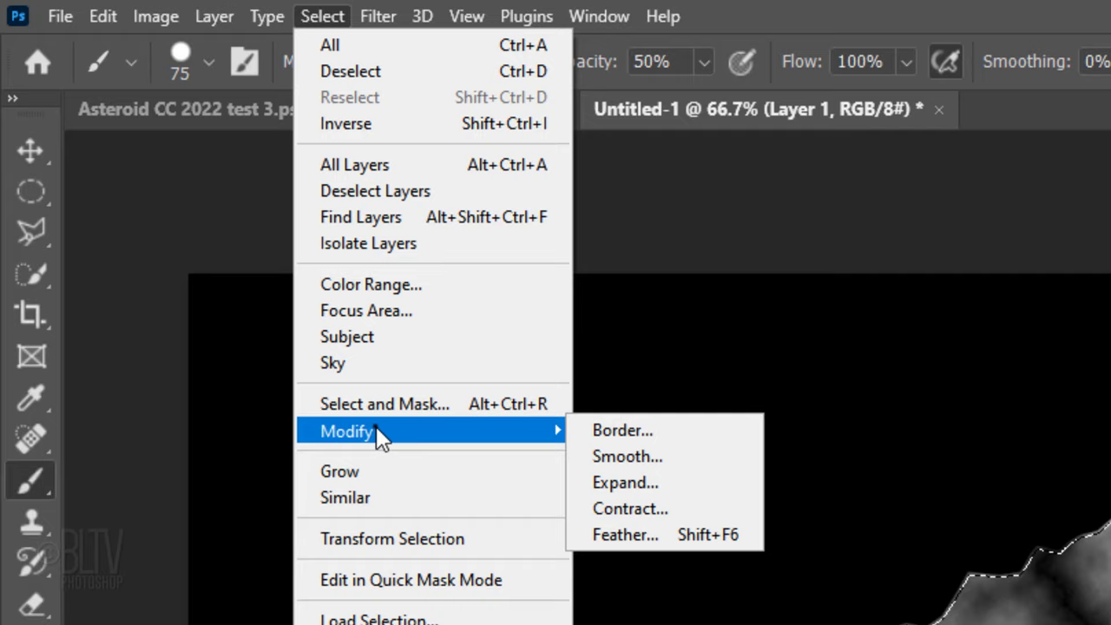
left_click(625, 536)
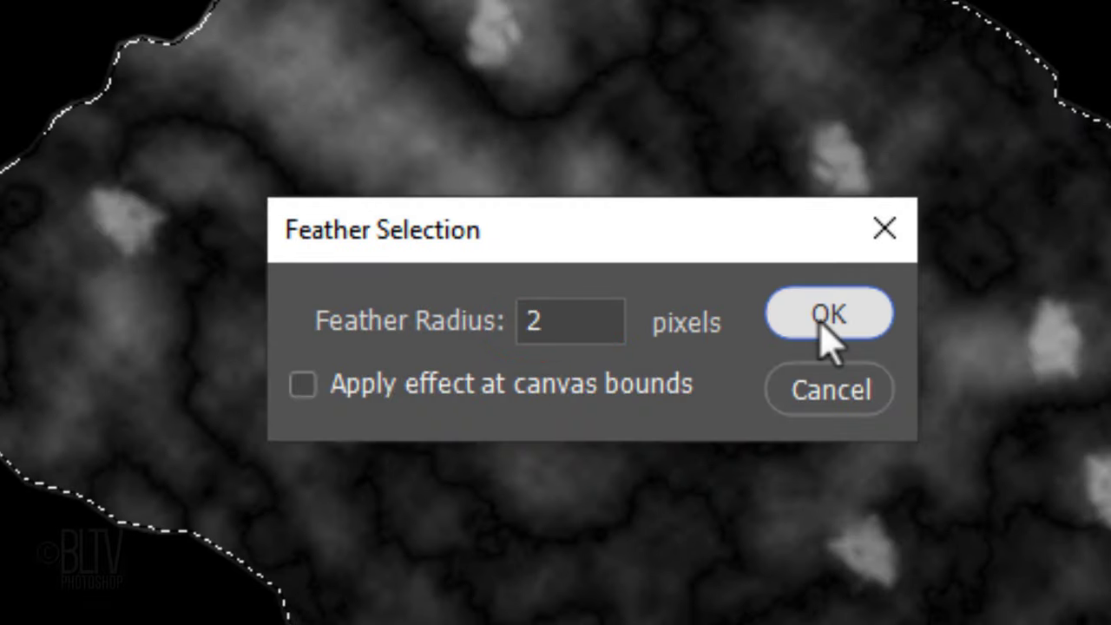
left_click(781, 314)
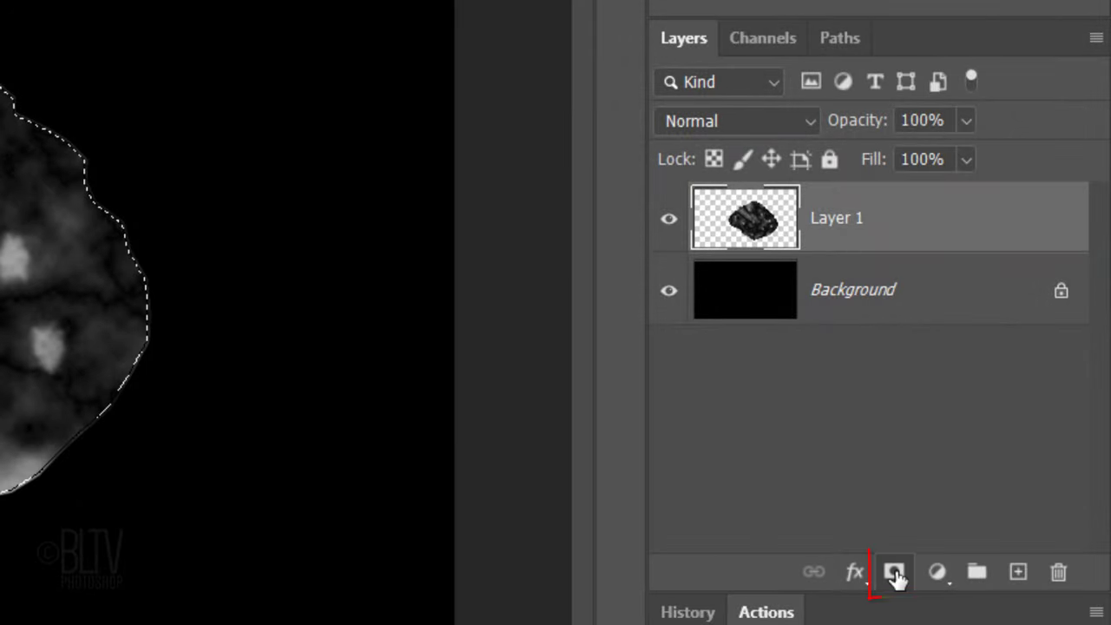
left_click(895, 573)
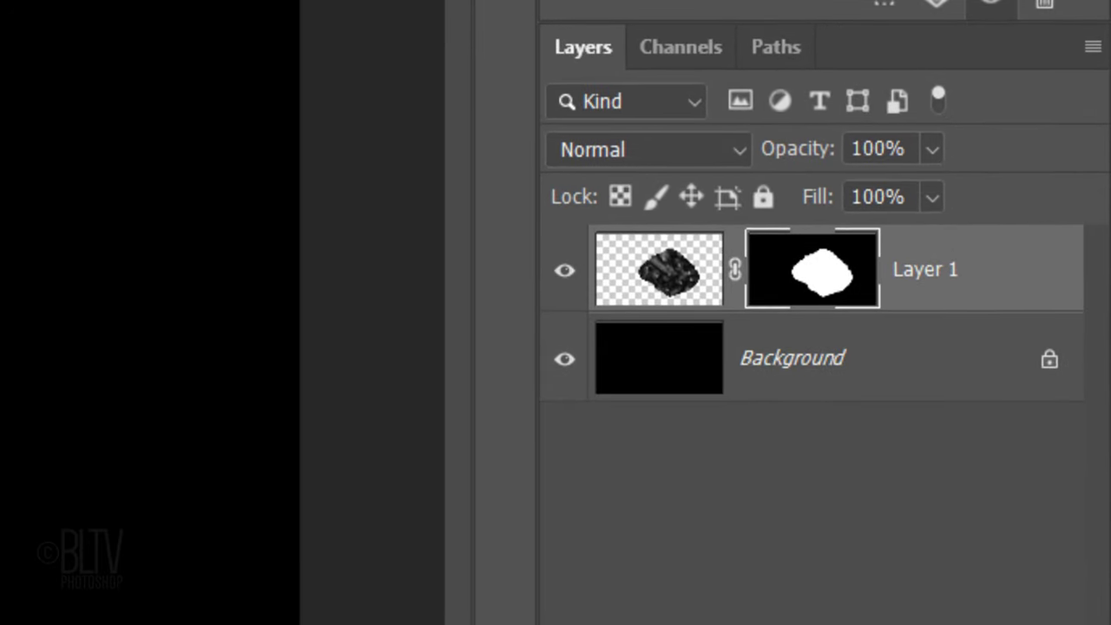
left_click(1092, 48)
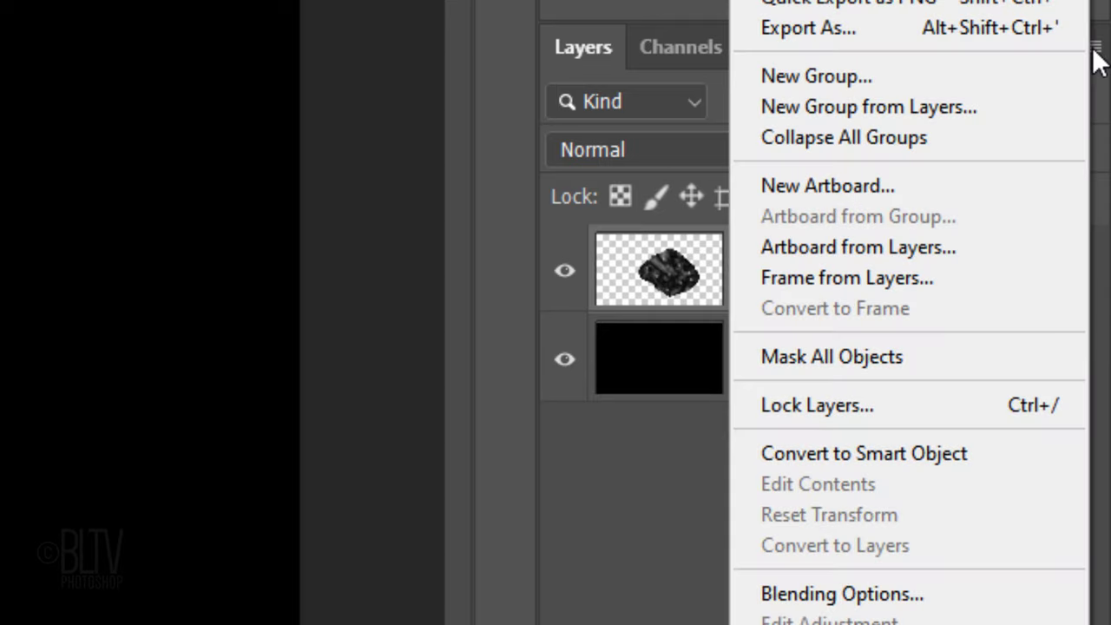
- Make Layer 1 a smart object and apply Bas Relief: Detail 15, Smoothness 1, Light Right
left_click(823, 453)
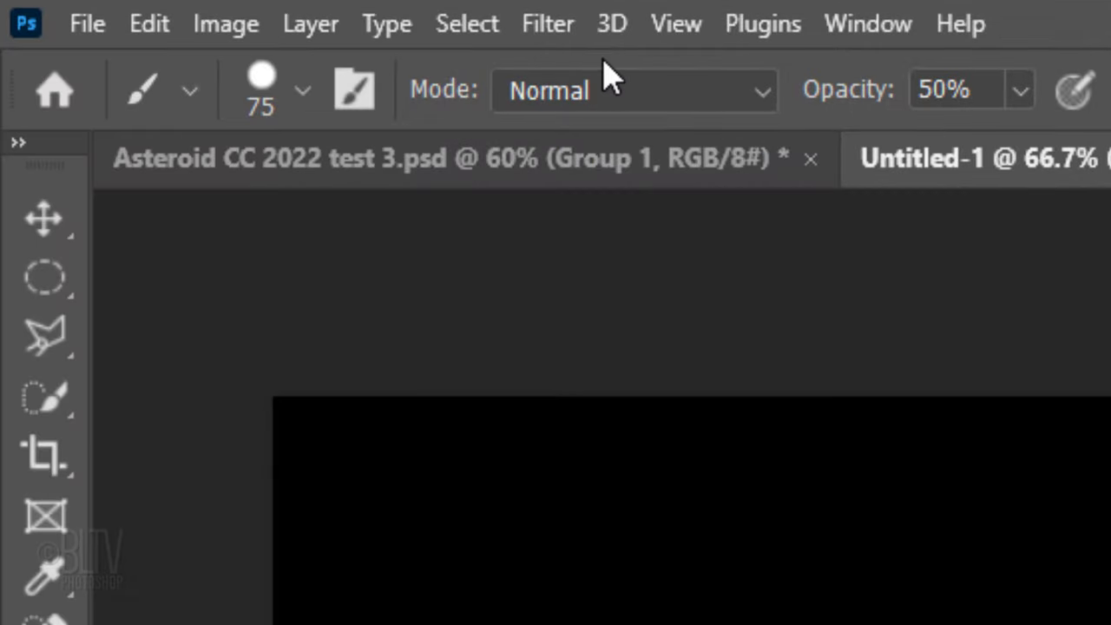
left_click(516, 26)
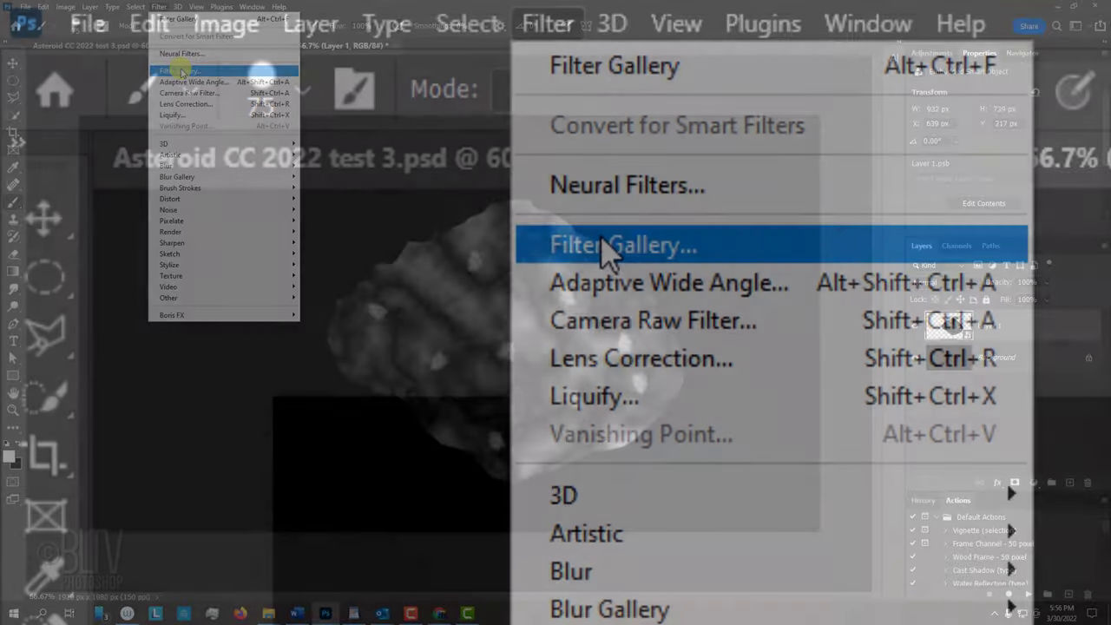
left_click(608, 247)
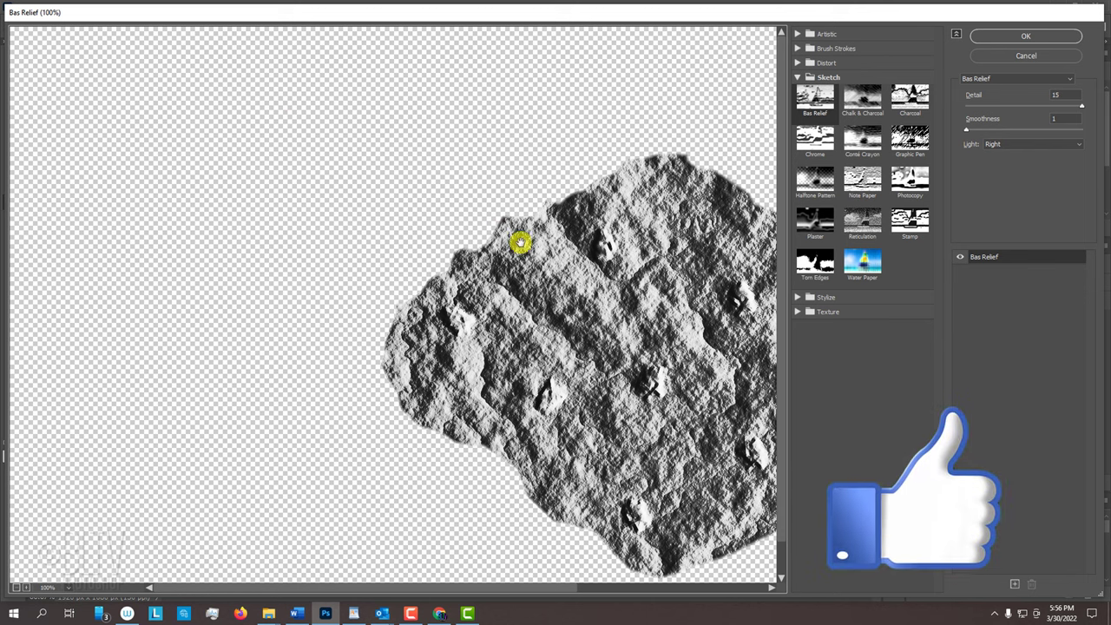
left_click_drag(519, 244, 437, 218)
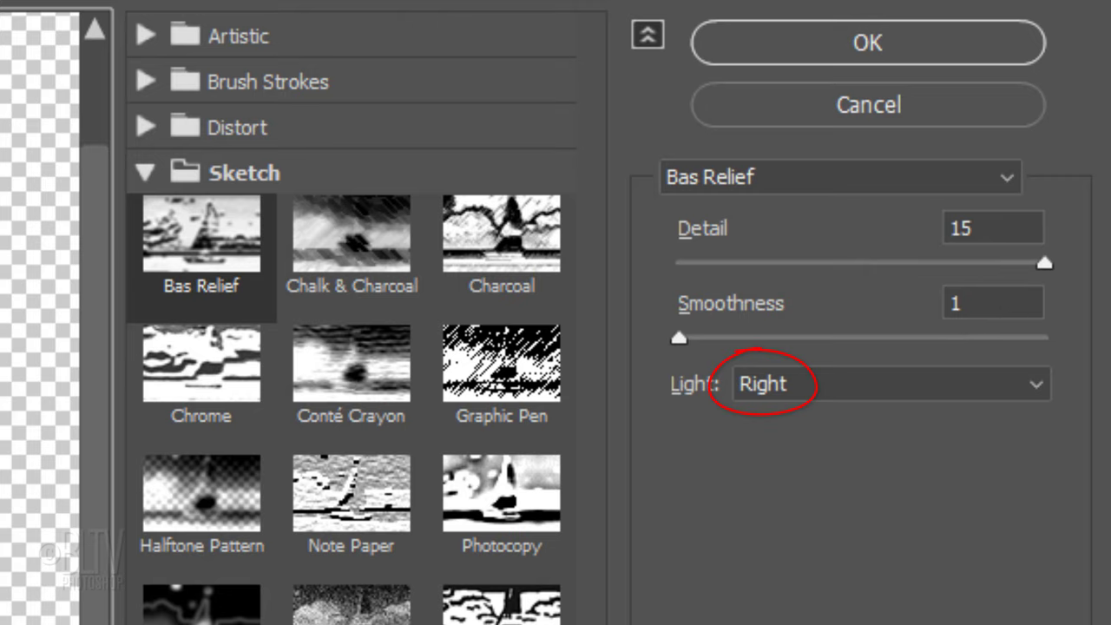
left_click(869, 40)
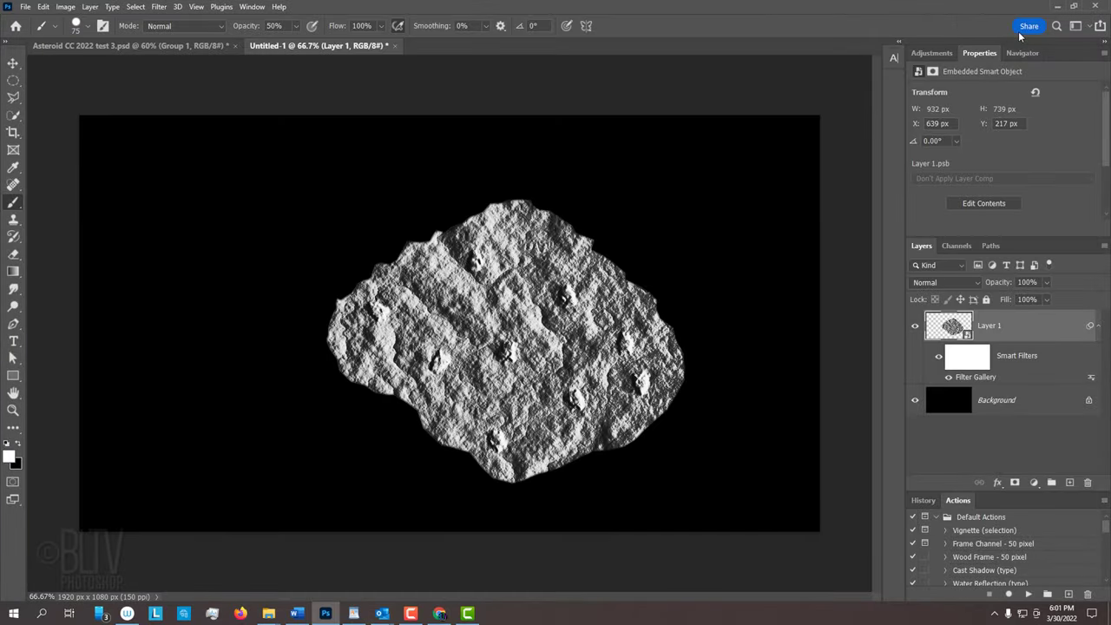
- Centre the asteroid vertically and horizontally on the canvas, then deselect
key("ctrl+a")
left_click(13, 65)
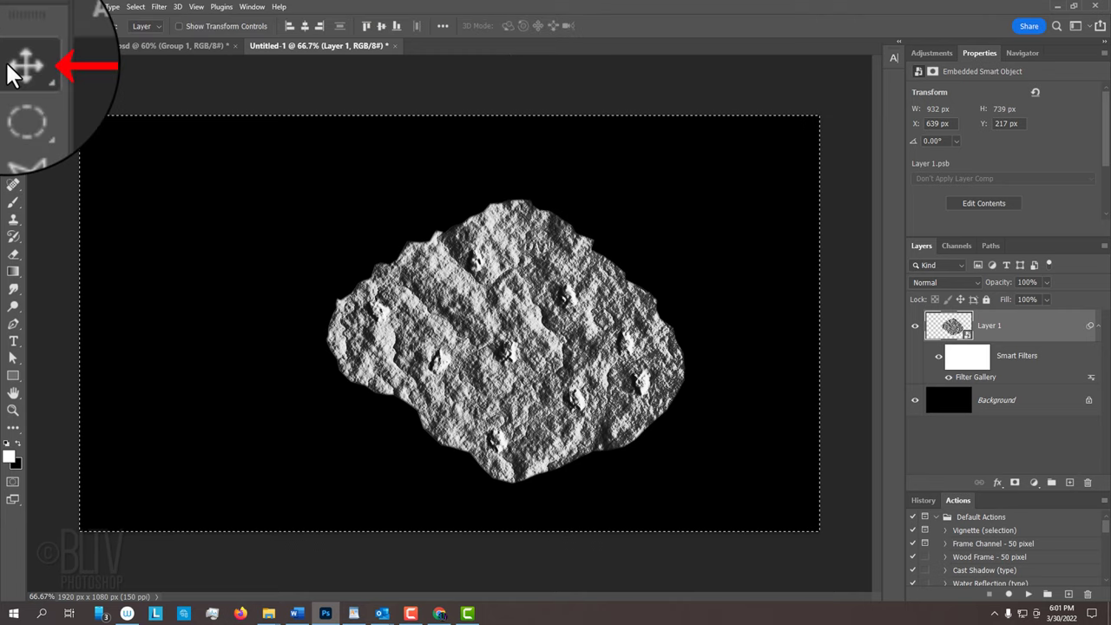
left_click(381, 23)
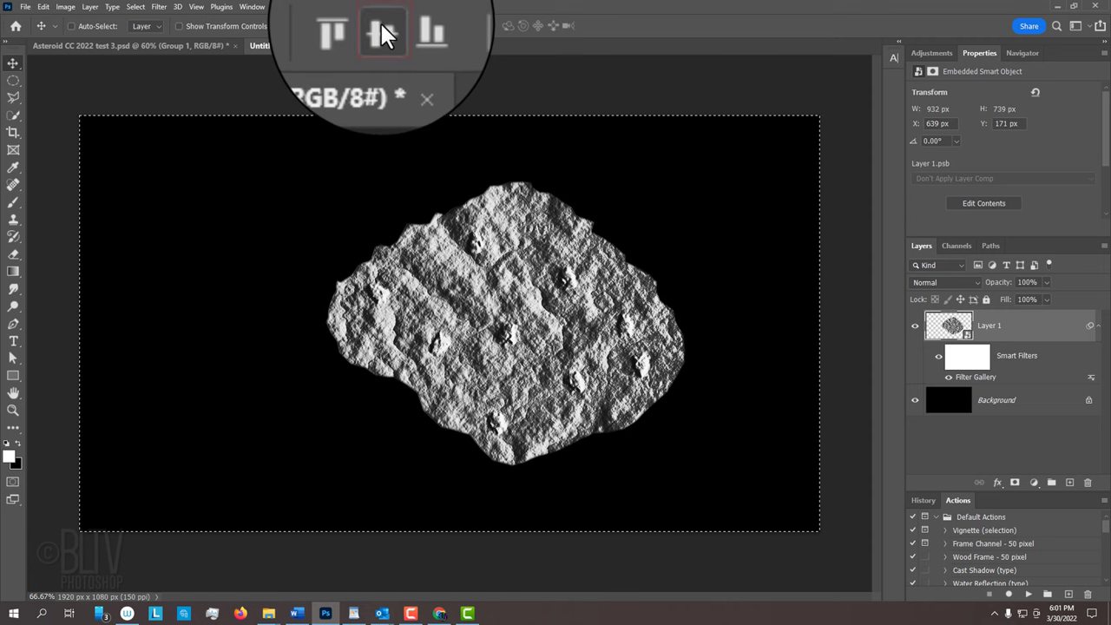
left_click(302, 25)
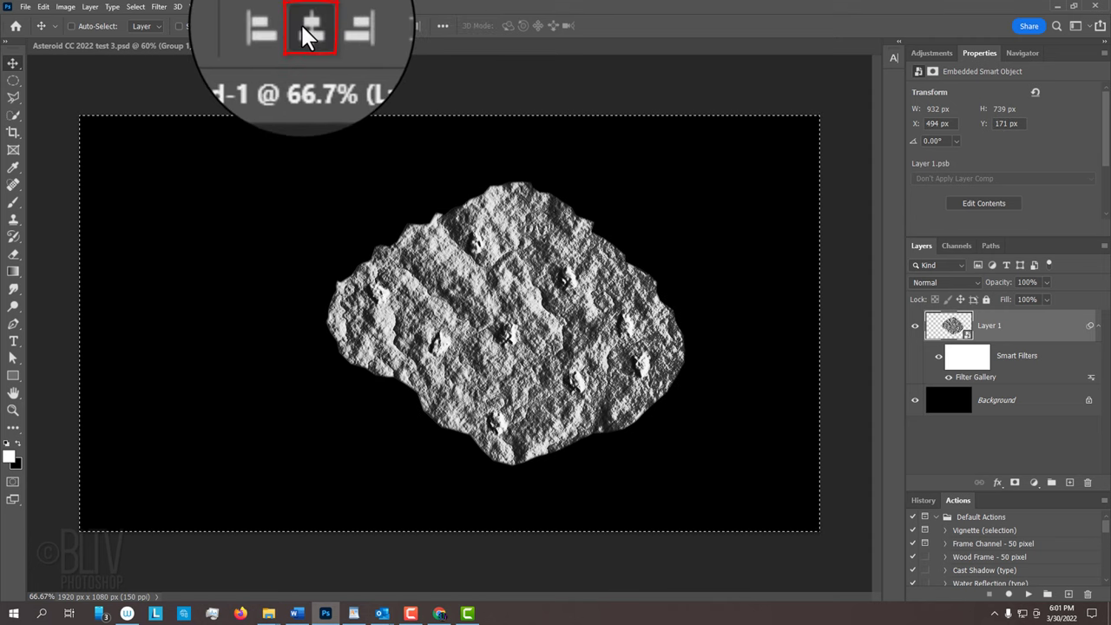
key("ctrl+d")
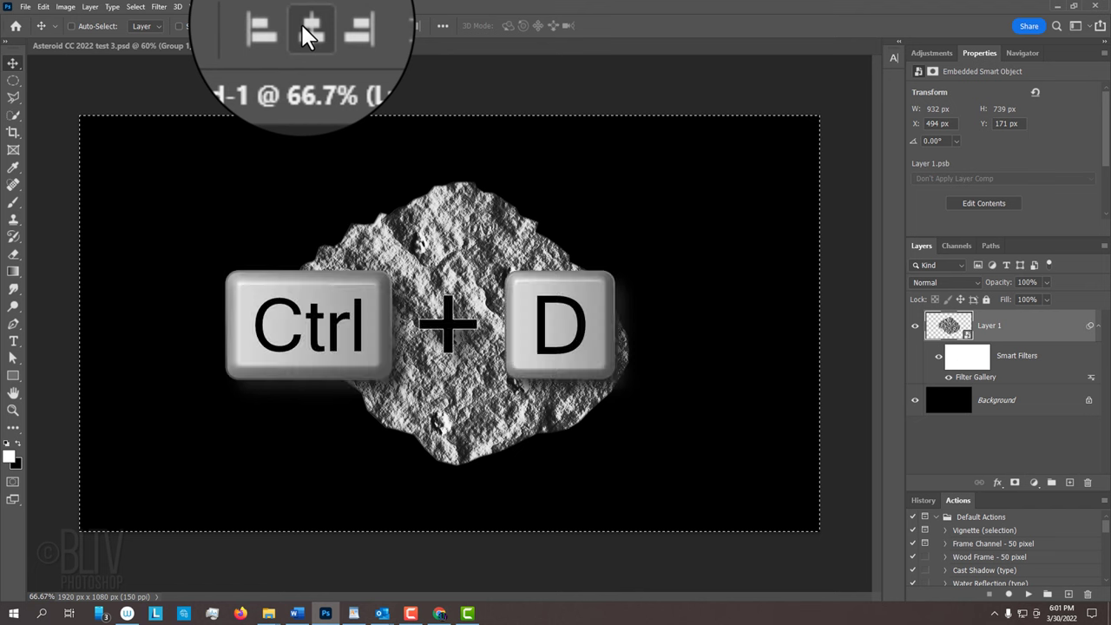
- Apply Spherize at 100% three times to bulge the asteroid
left_click(156, 6)
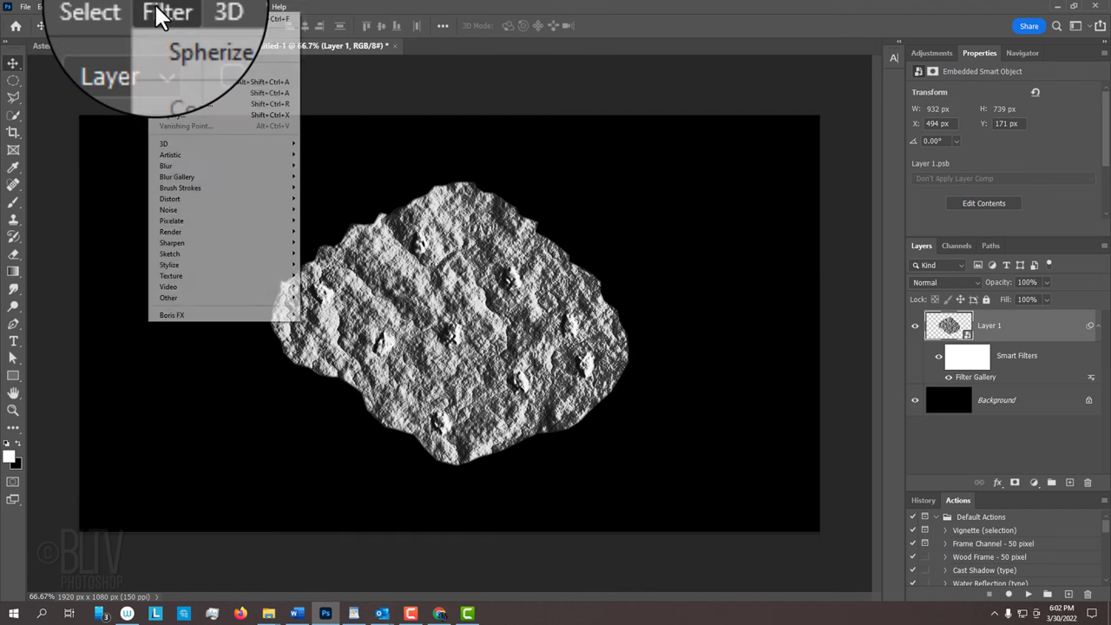
mouse_move(174, 198)
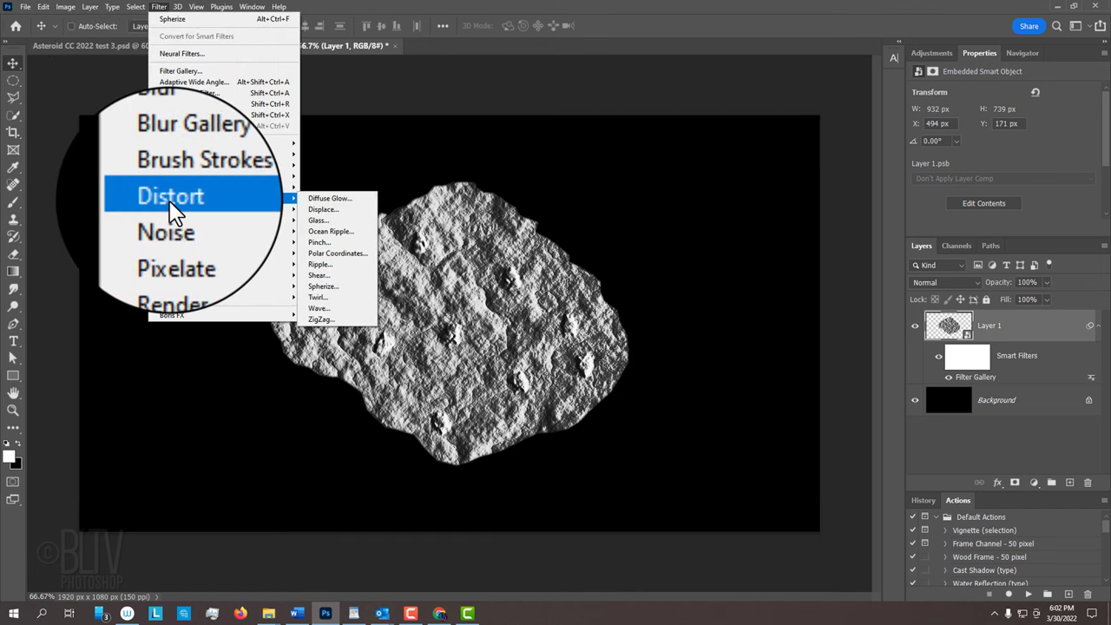
left_click(323, 287)
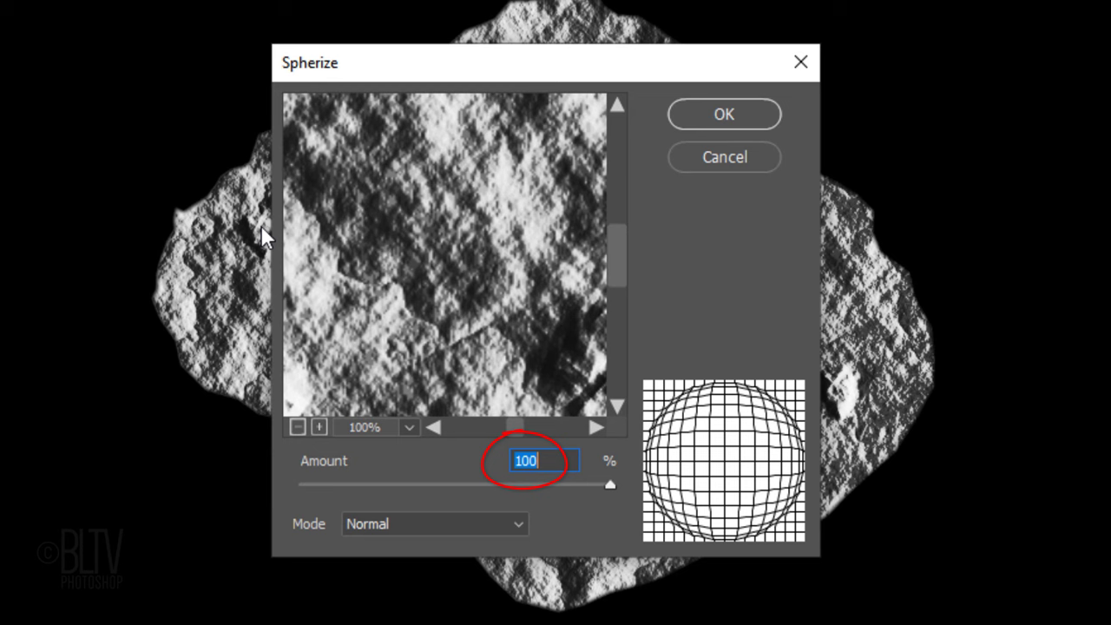
left_click(725, 115)
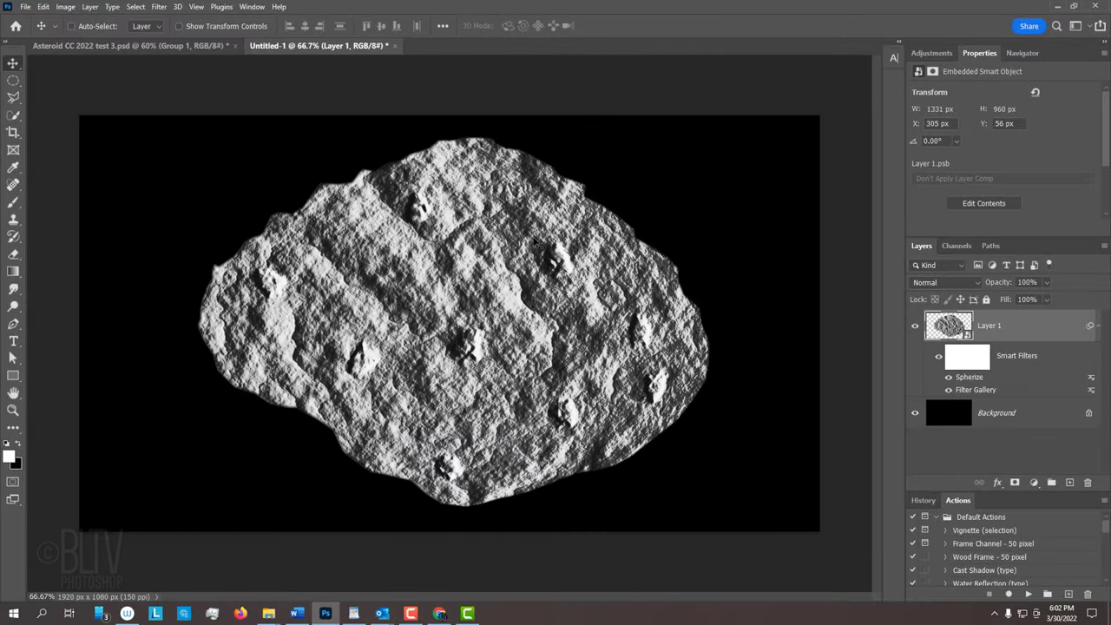
key("ctrl+alt+f")
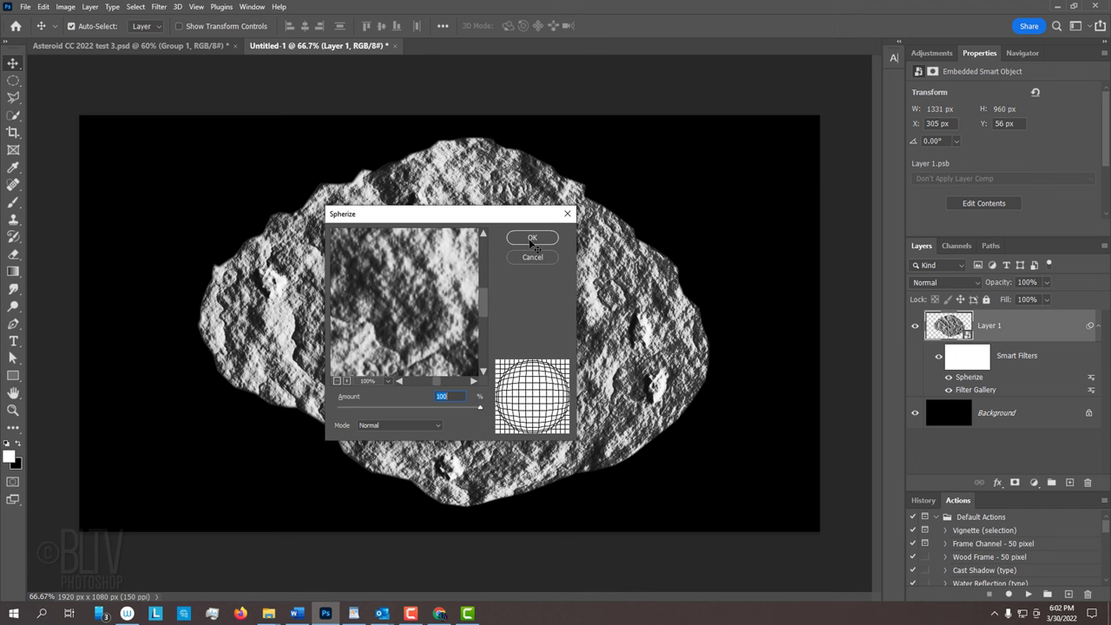
key("Return")
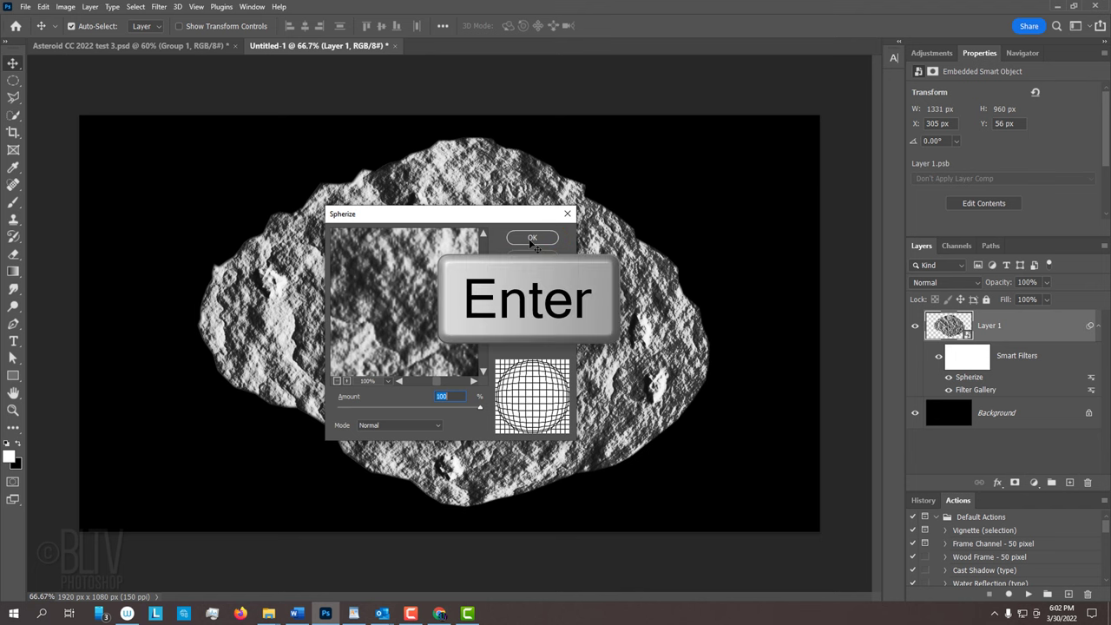
key("ctrl+alt+f")
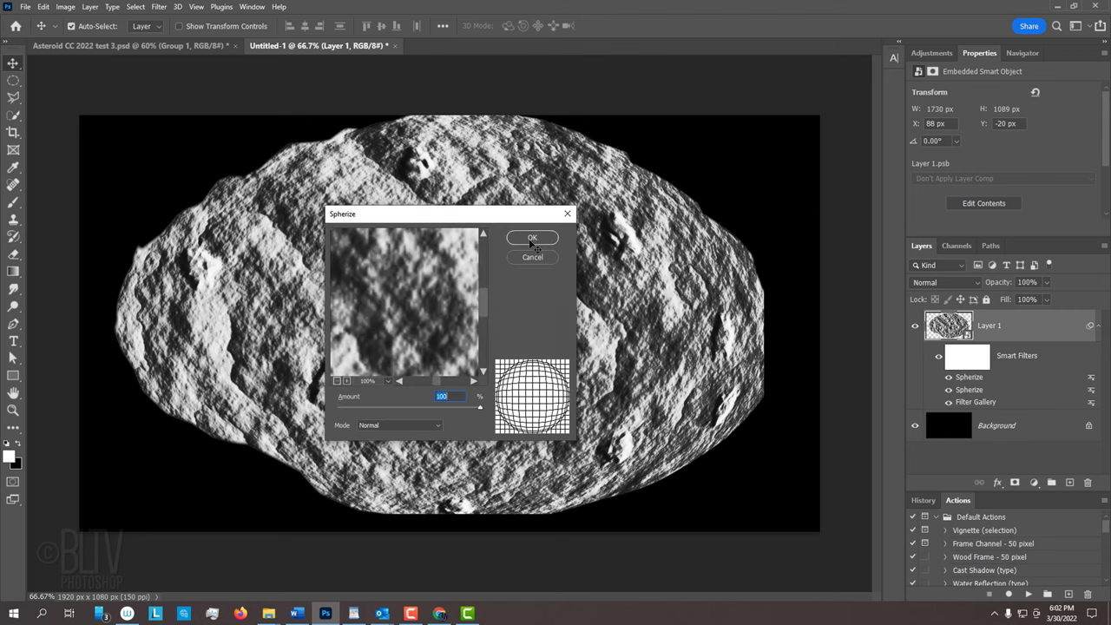
key("Return")
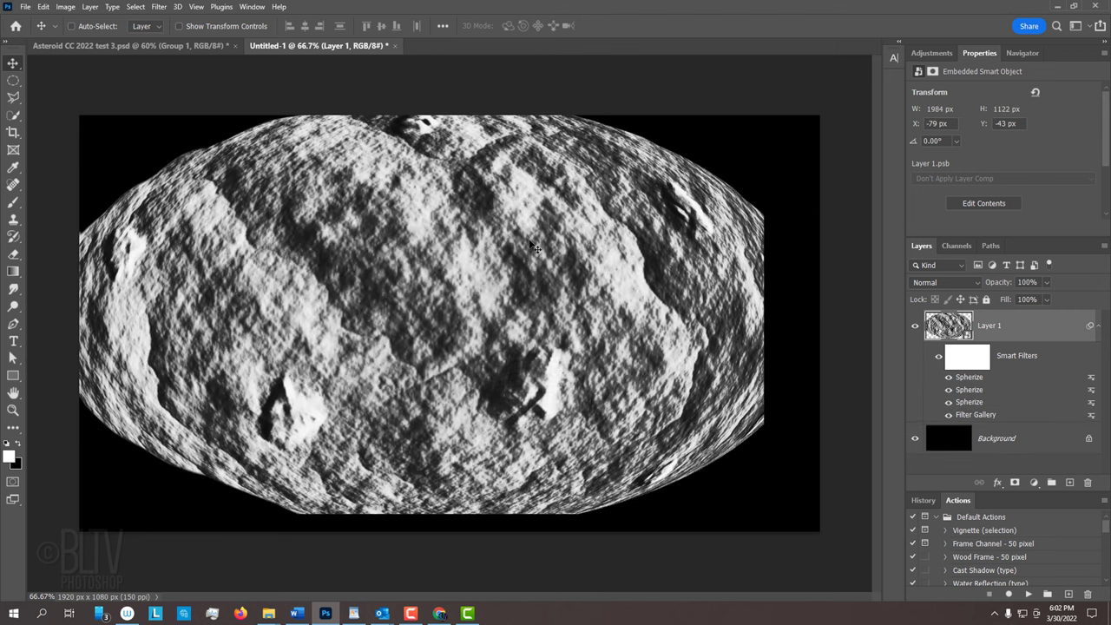
- Scale the asteroid down around its centre to about 595 × 526 px
key("ctrl+t")
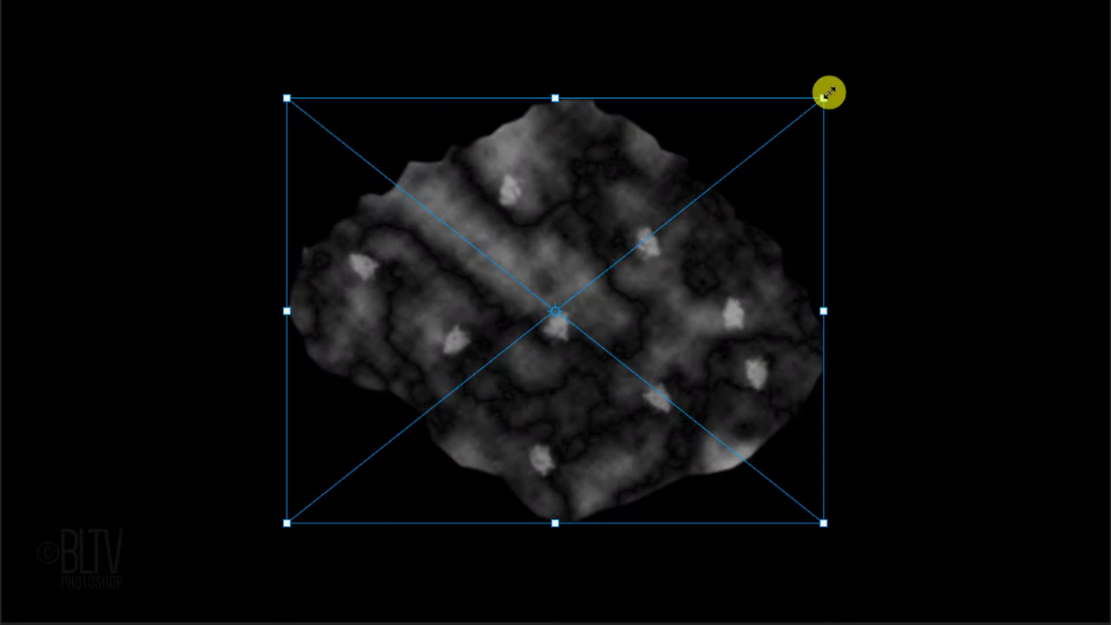
key("alt")
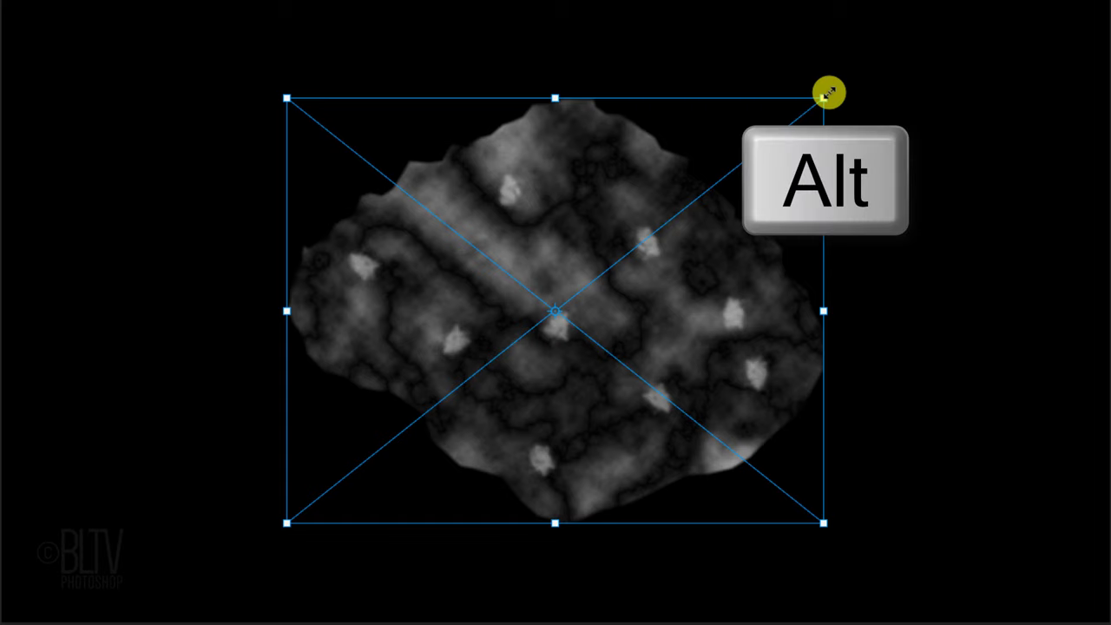
left_click_drag(825, 94, 752, 155)
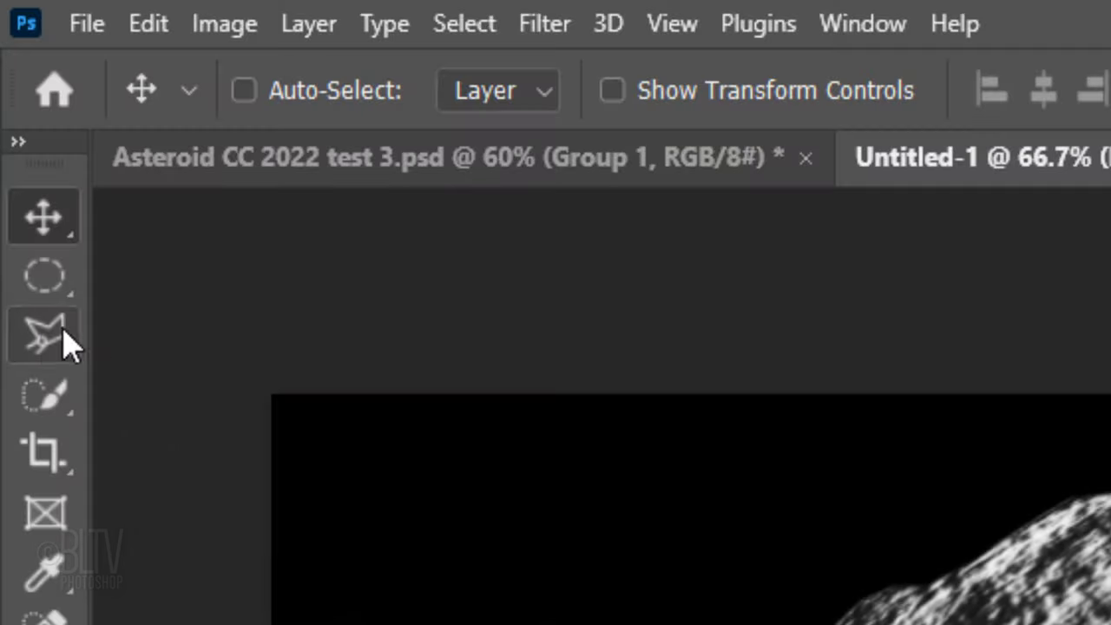
- Trace a jagged Polygonal Lasso outline across the asteroid's lower and right side
left_click(61, 339)
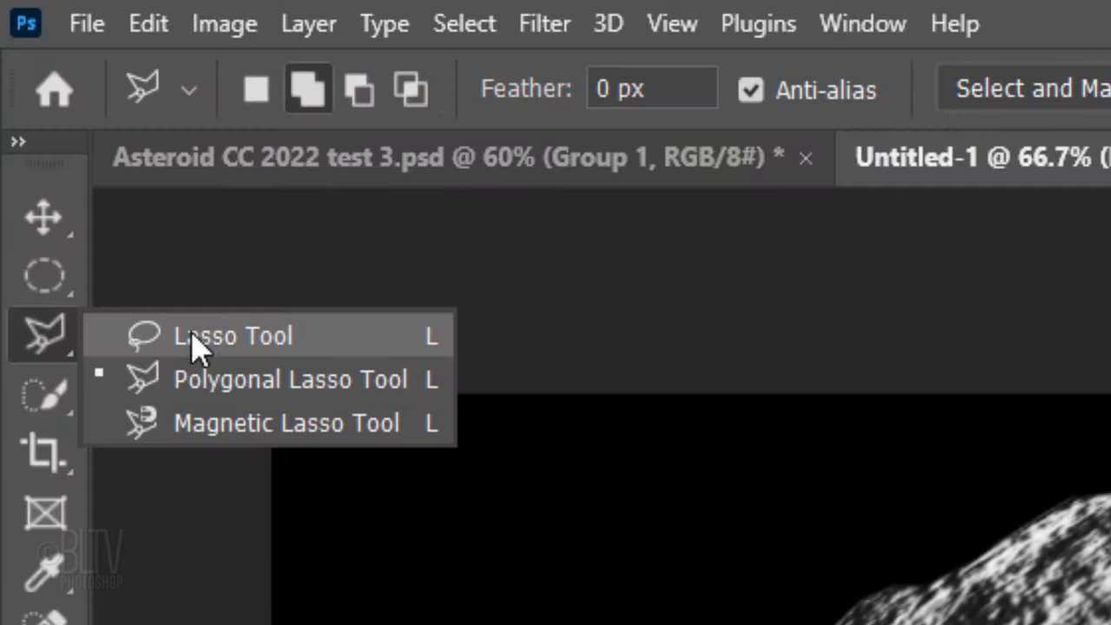
left_click(241, 389)
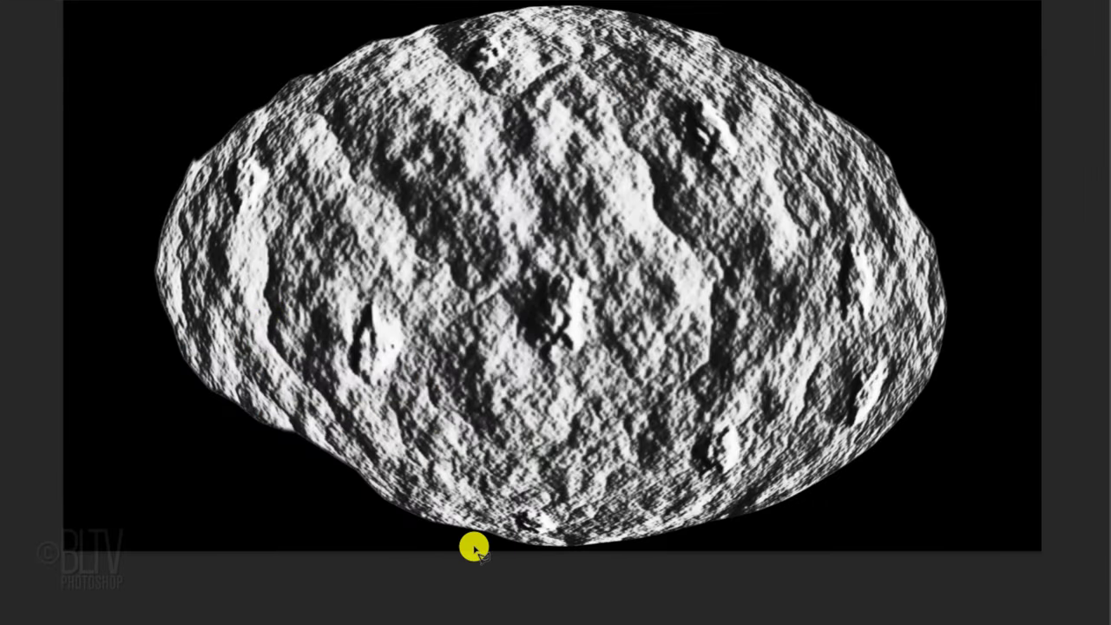
left_click(471, 546)
left_click(531, 526)
left_click(581, 505)
left_click(618, 462)
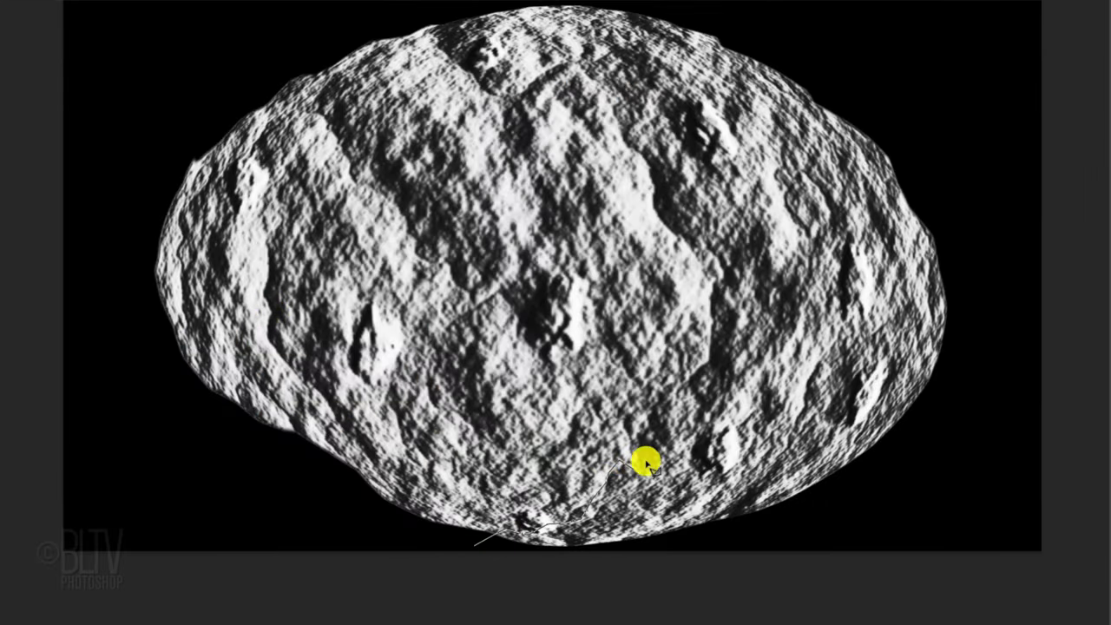
left_click(667, 452)
left_click(692, 460)
left_click(699, 433)
left_click(751, 405)
left_click(799, 405)
left_click(838, 341)
left_click(857, 312)
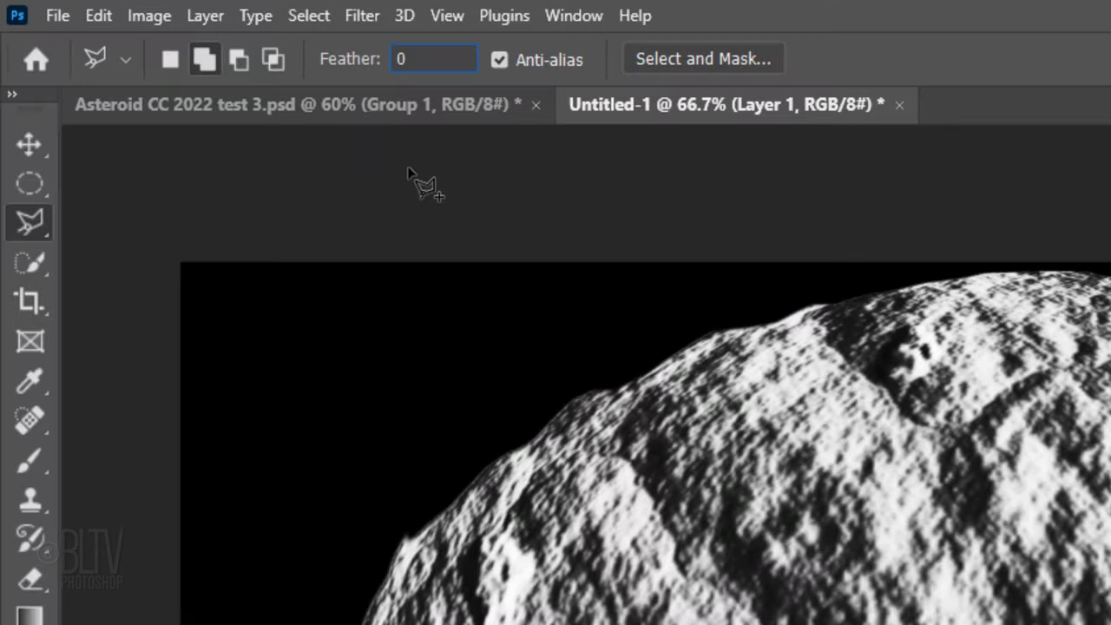
- Feather the jagged selection by 2 pixels
left_click(307, 15)
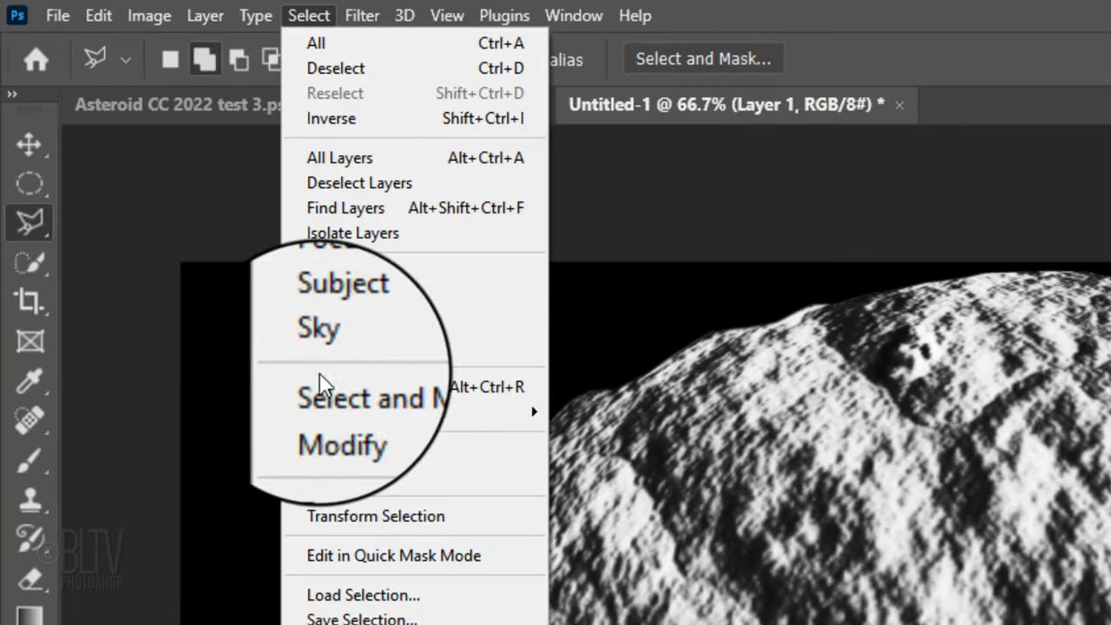
mouse_move(336, 411)
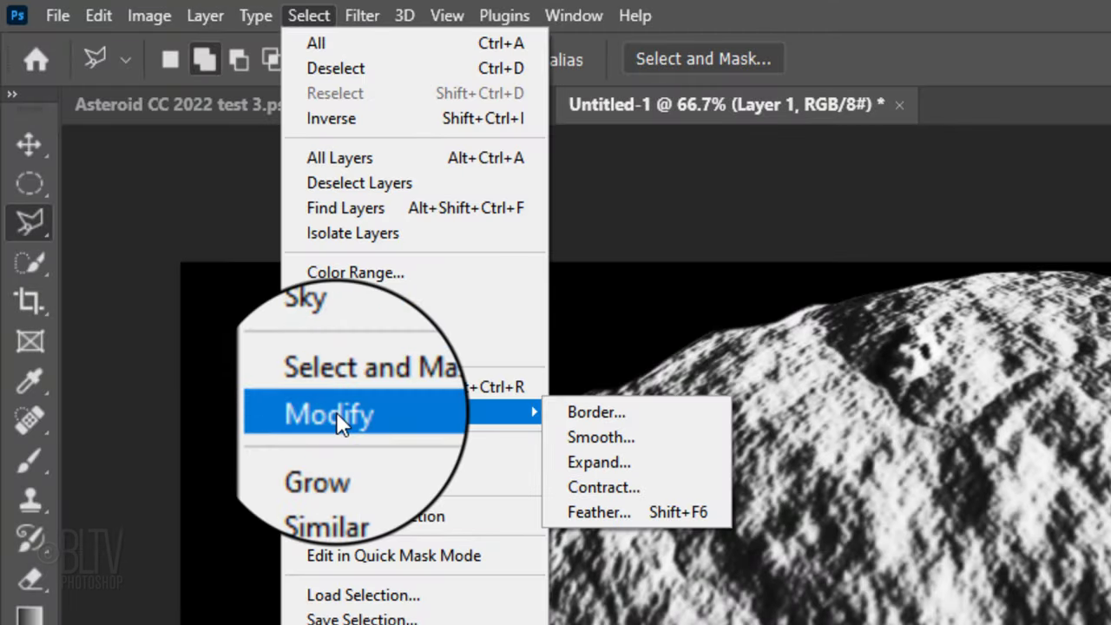
left_click(602, 512)
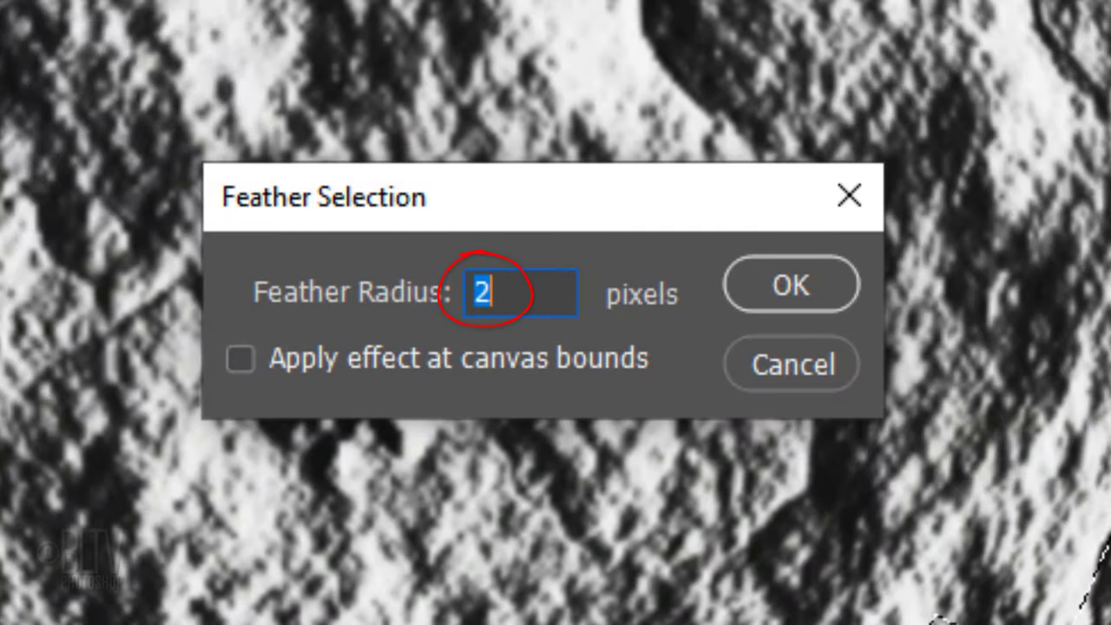
left_click(780, 285)
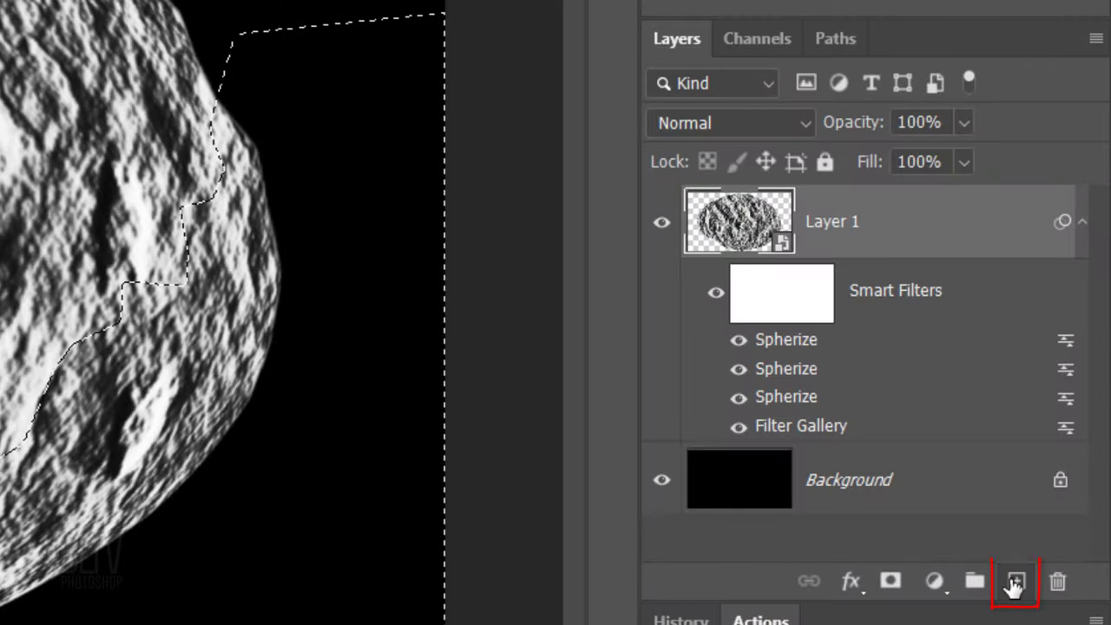
- Fill a new Layer 2 with black in the selection and mask it to Layer 1's asteroid outline
left_click(1015, 584)
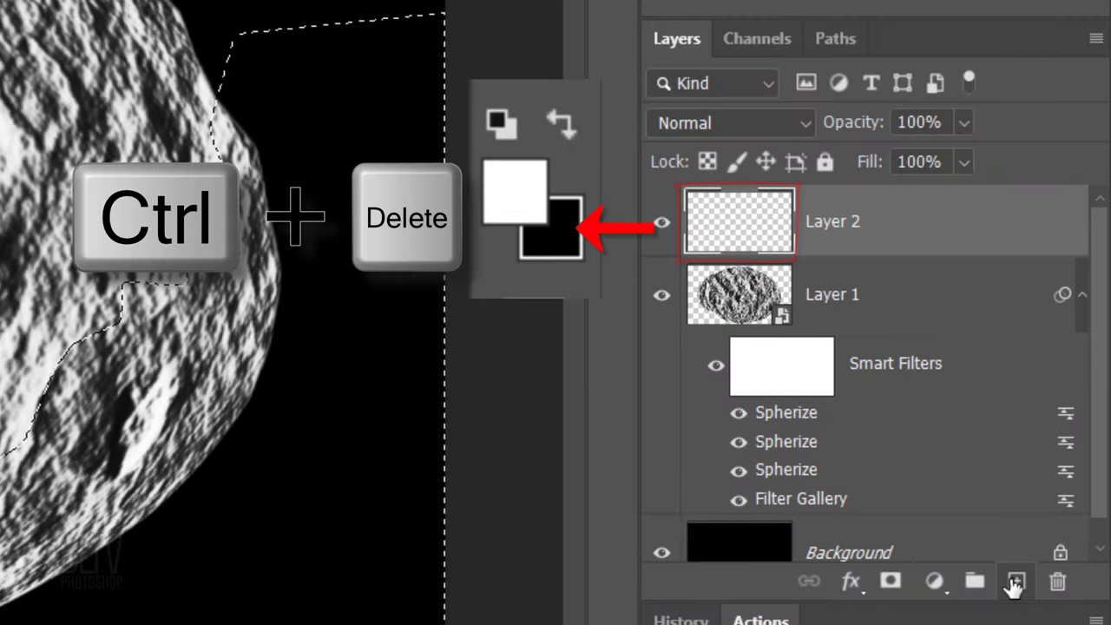
key("ctrl+Delete")
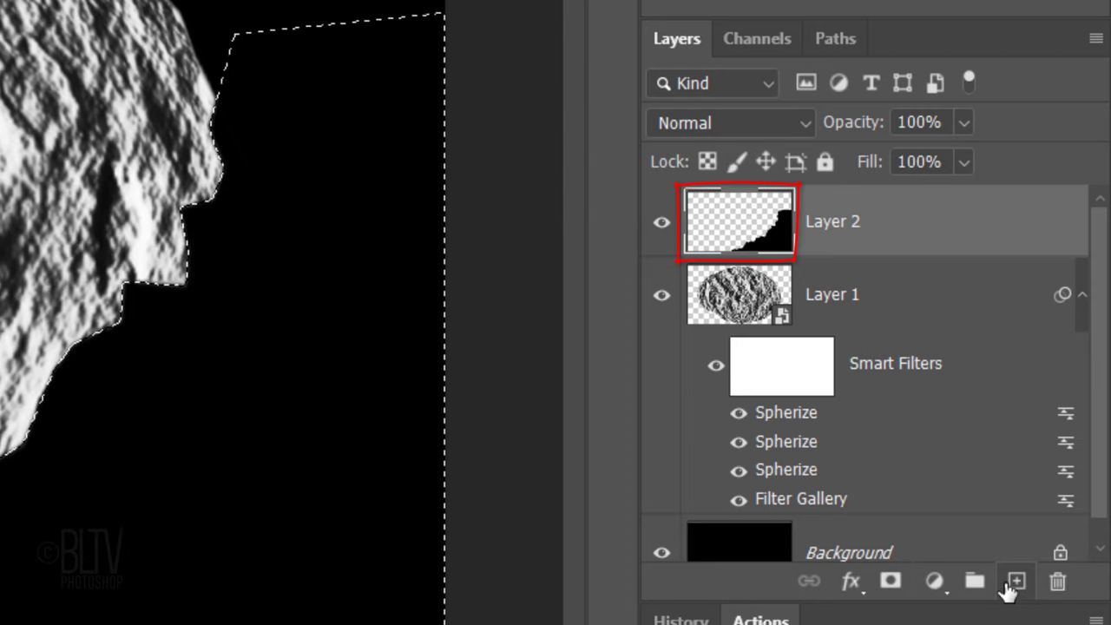
key("ctrl+d")
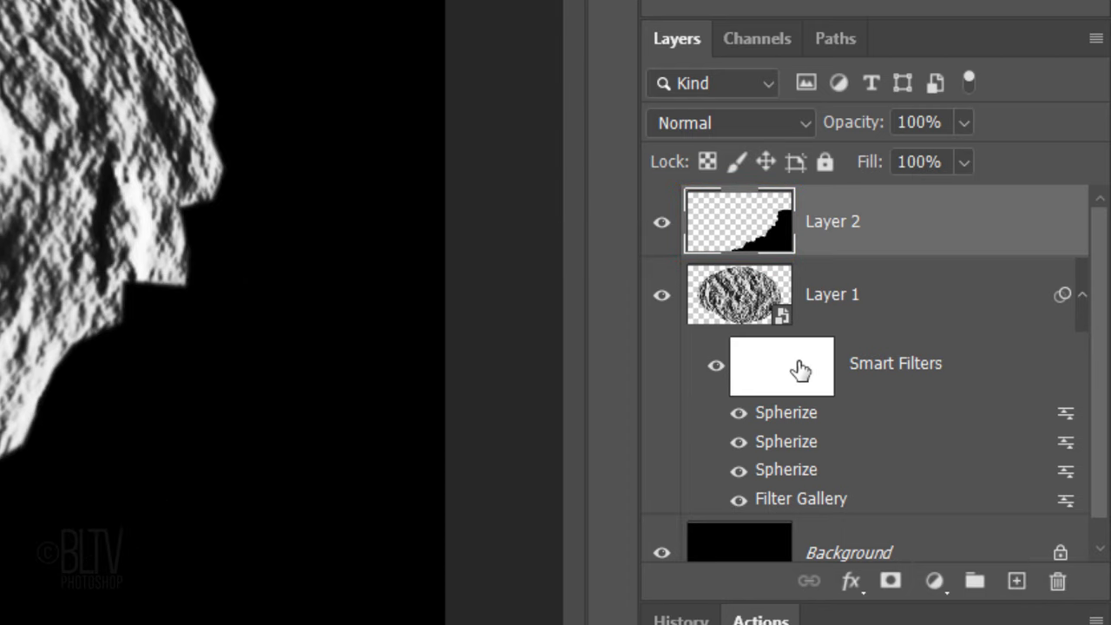
left_click(752, 304, "ctrl")
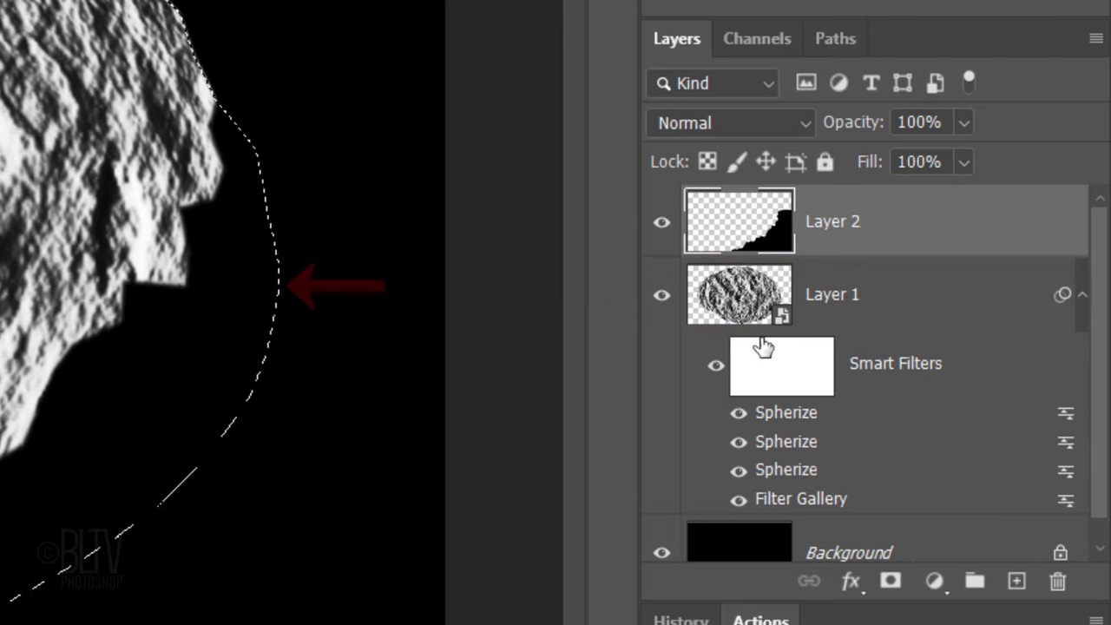
left_click(893, 581)
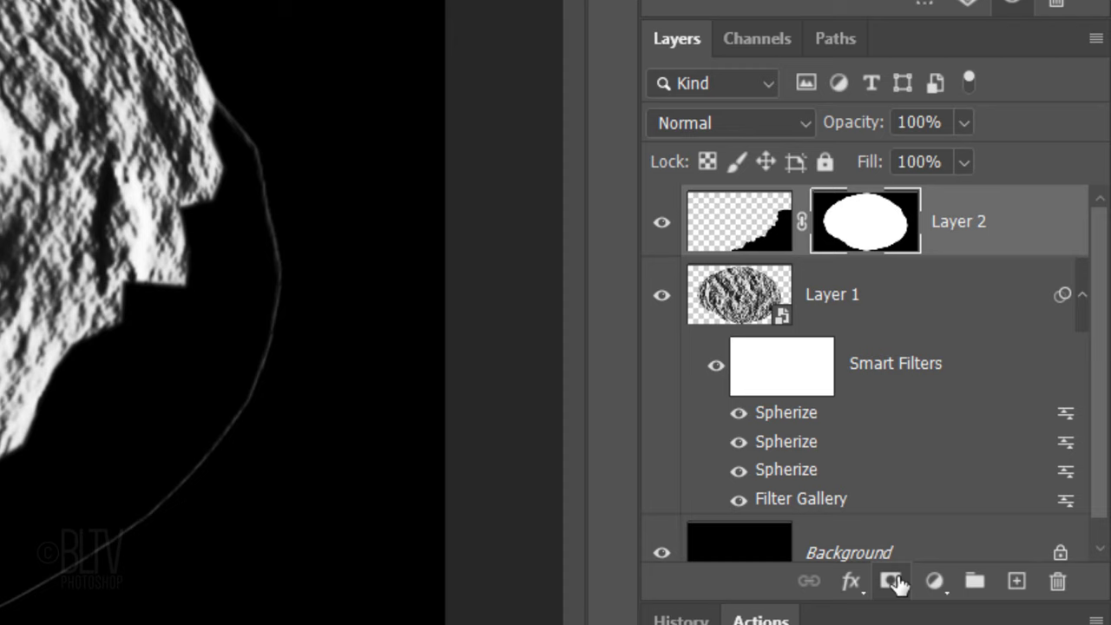
- Set Layer 2's blend mode to Overlay
left_click(745, 230)
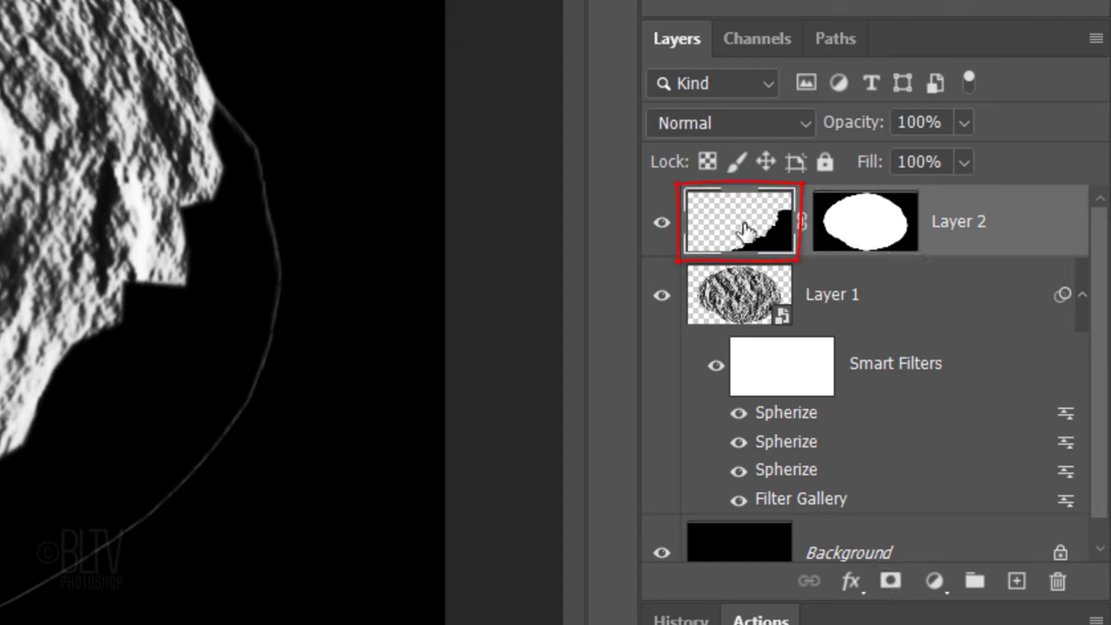
left_click(737, 124)
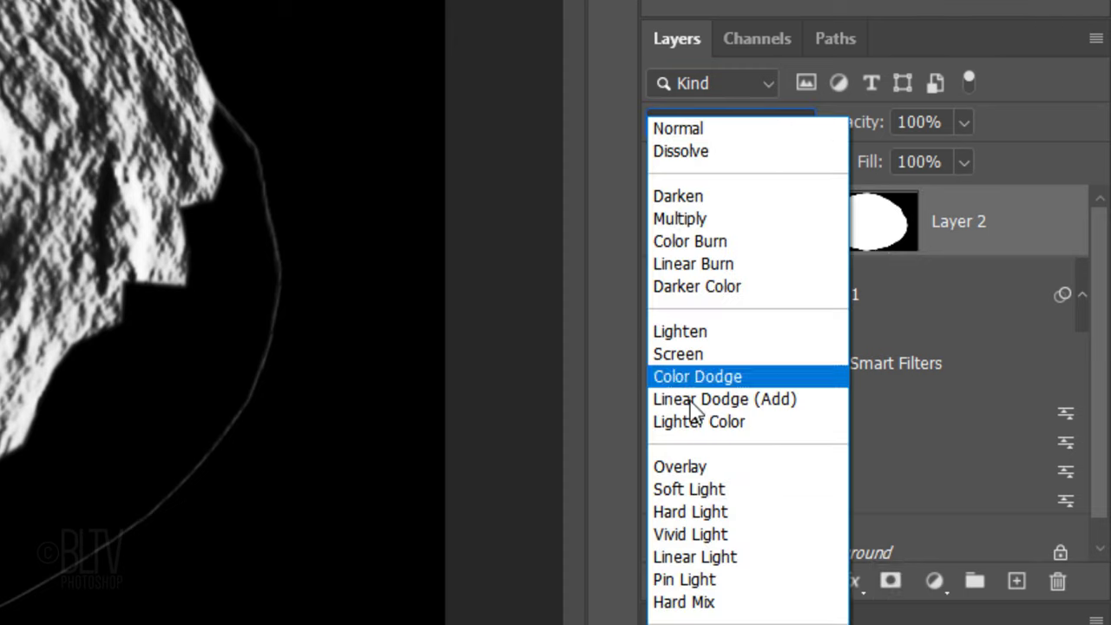
left_click(680, 467)
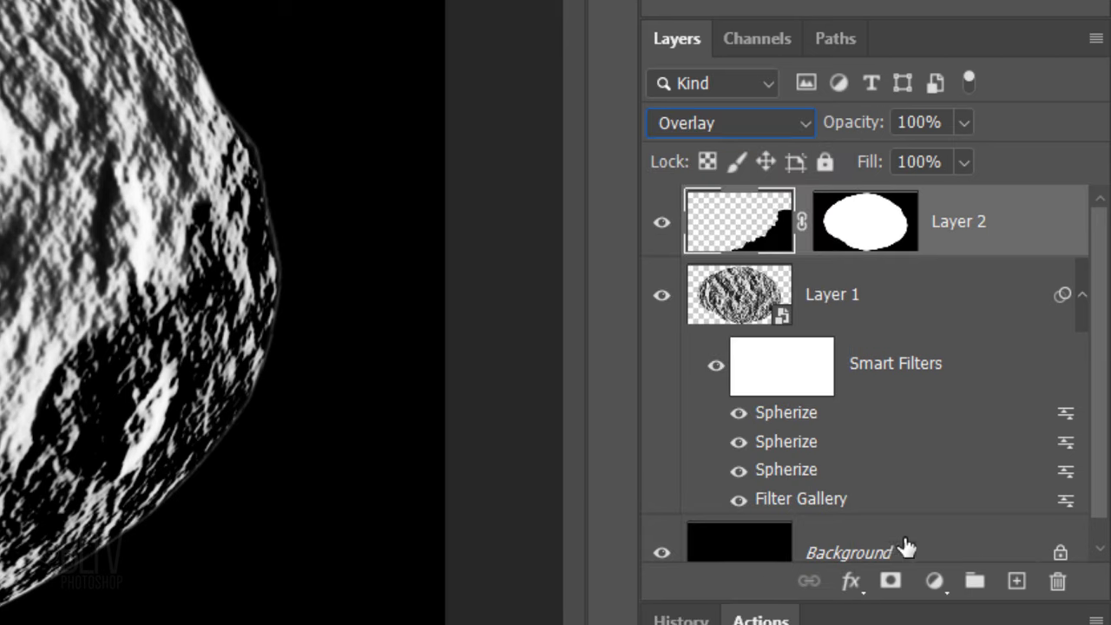
- Add an empty Layer 3 and copy Layer 2's oval mask onto it
left_click(1017, 582)
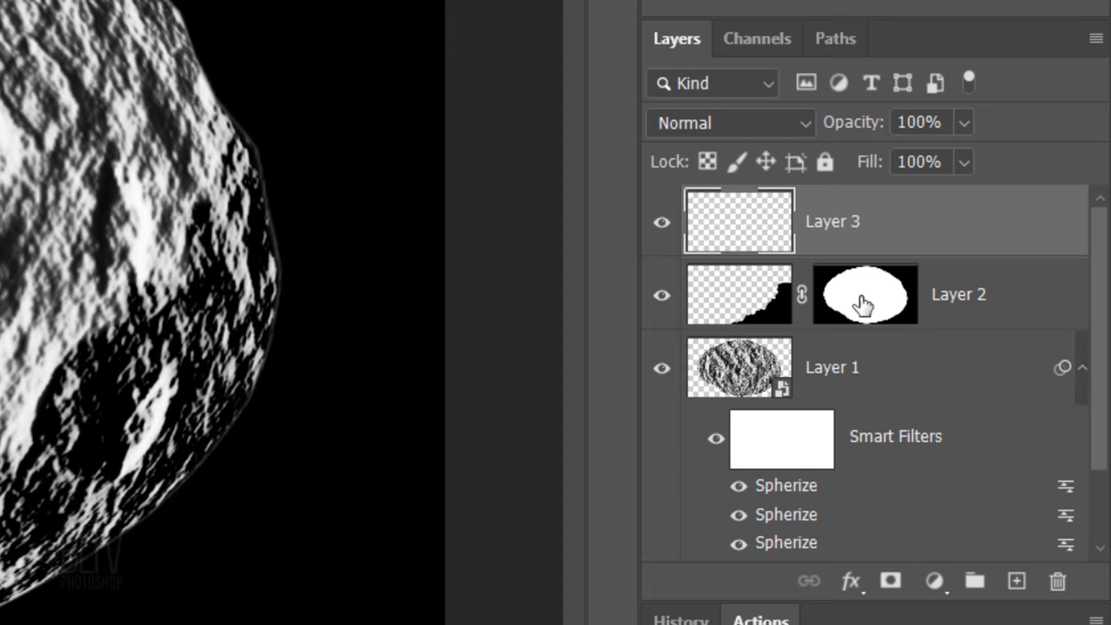
key("alt")
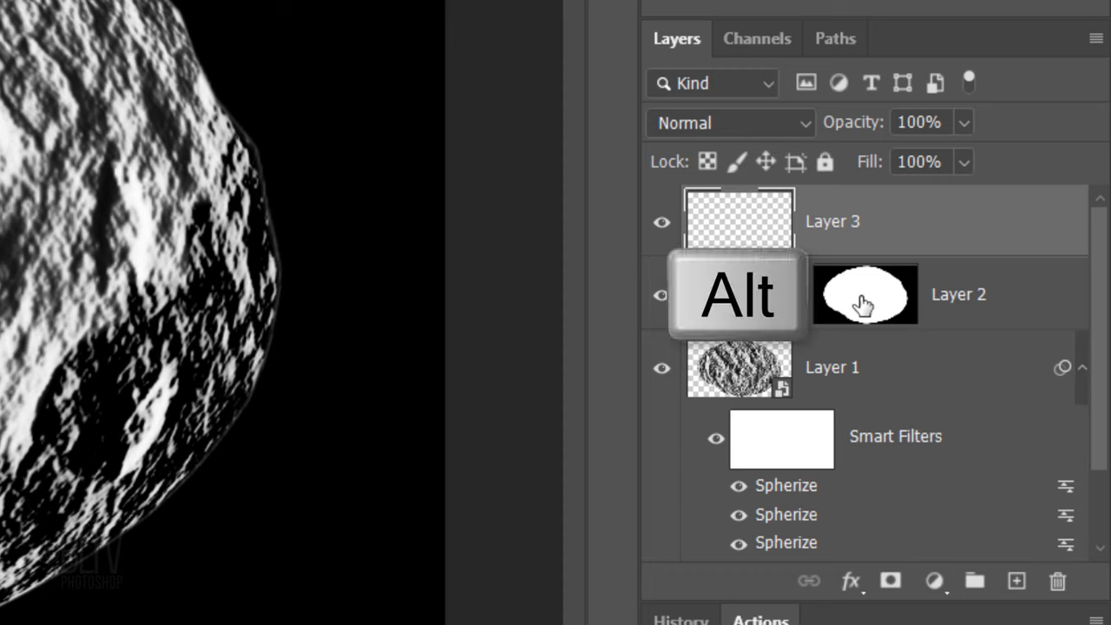
left_click_drag(862, 304, 862, 227)
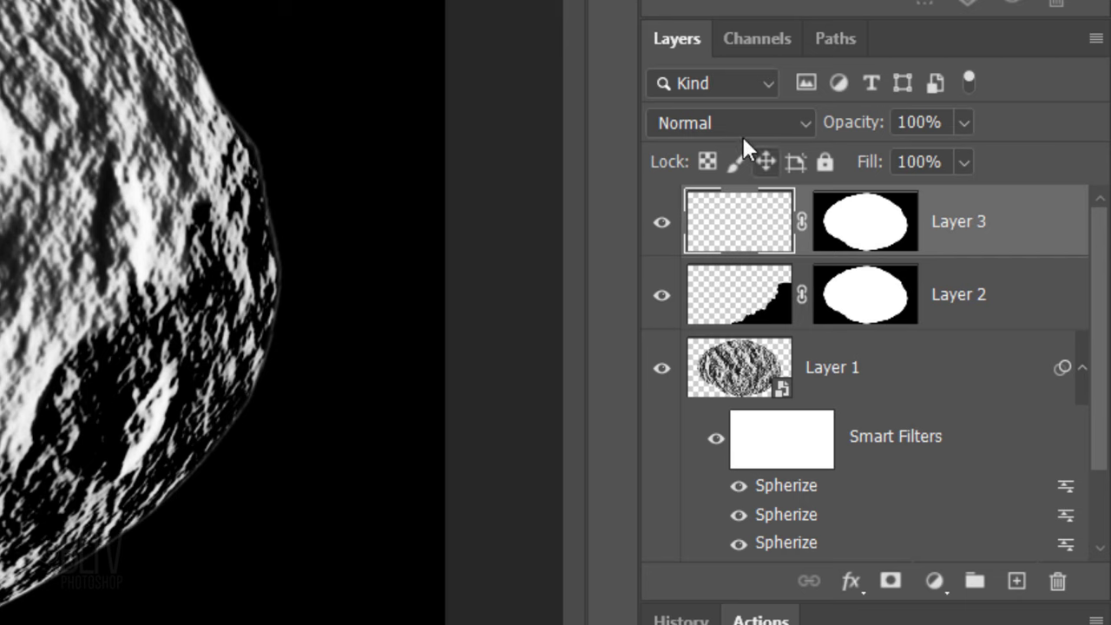
- Set Layer 3 to Soft Light and feather the asteroid-top selection by 4 px
left_click(713, 122)
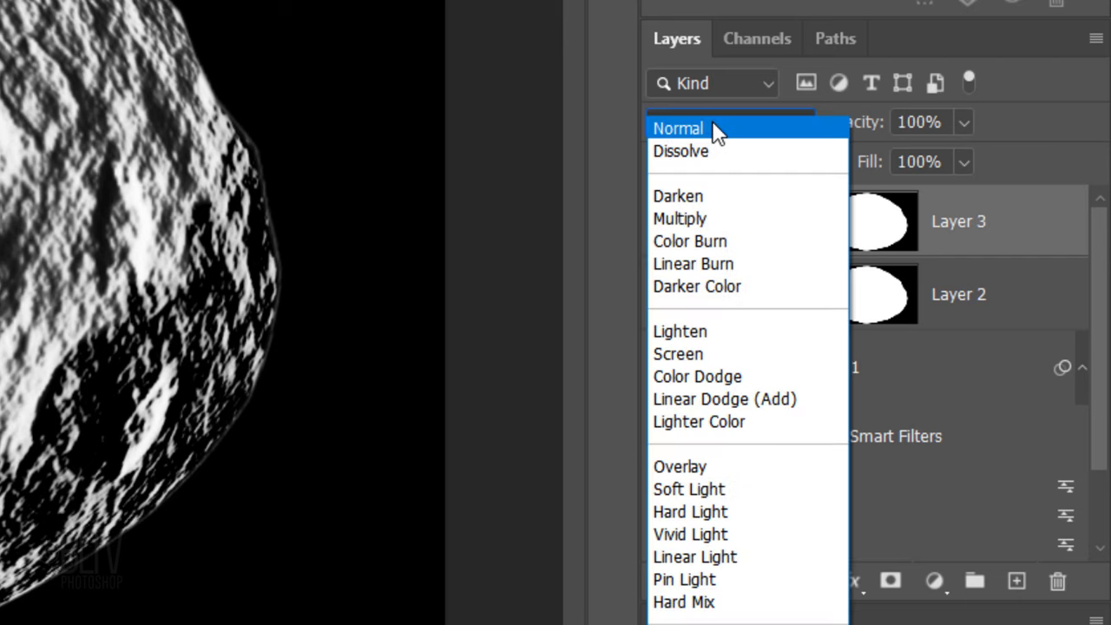
left_click(682, 489)
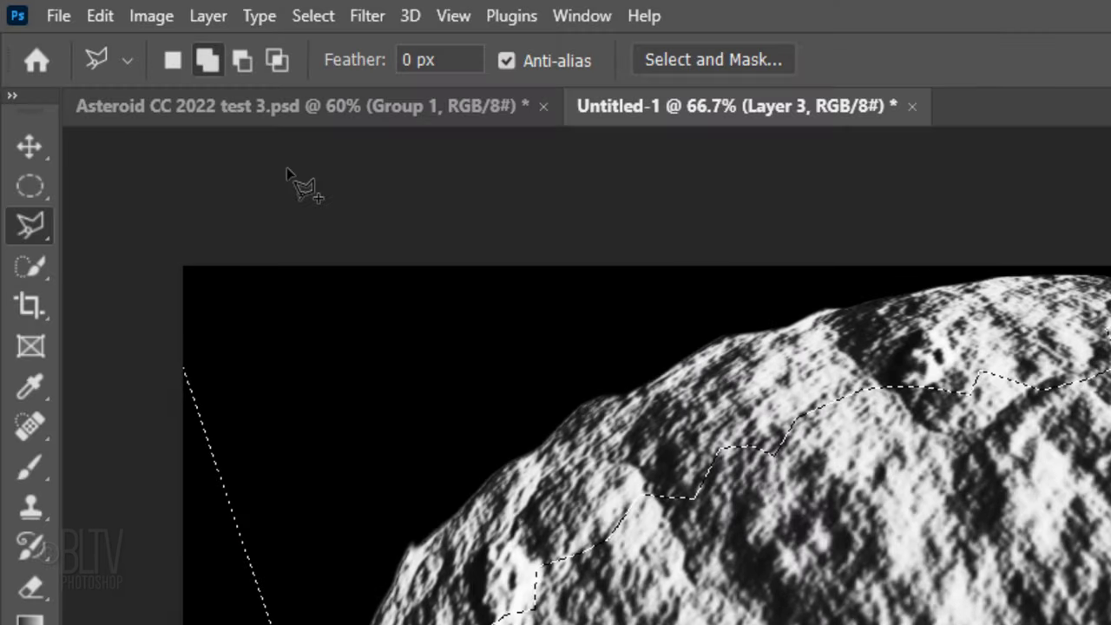
left_click(313, 18)
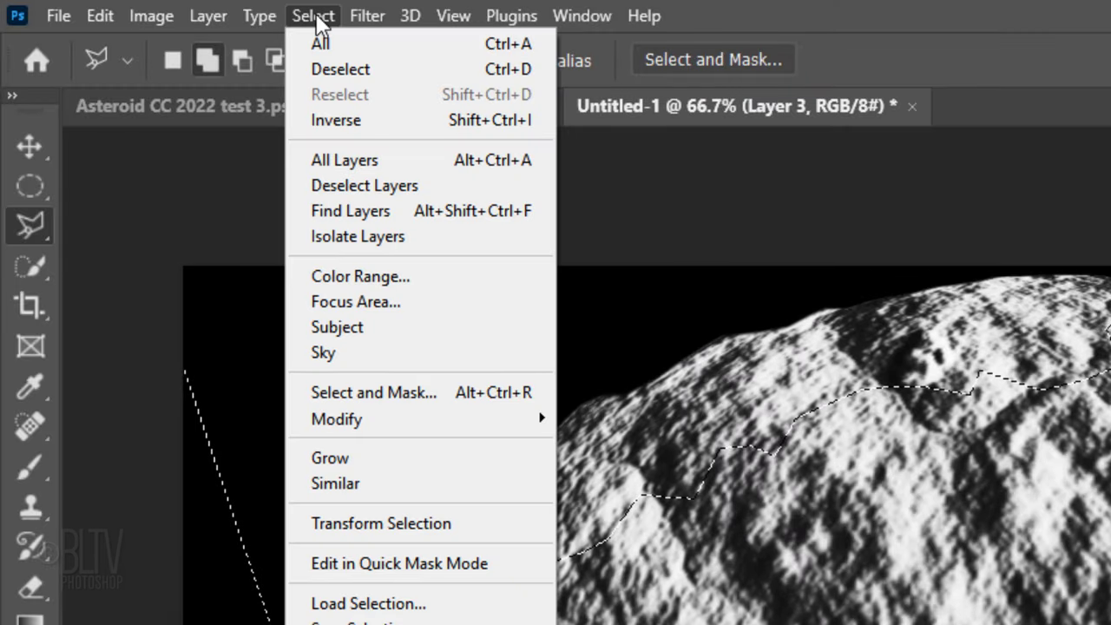
mouse_move(360, 417)
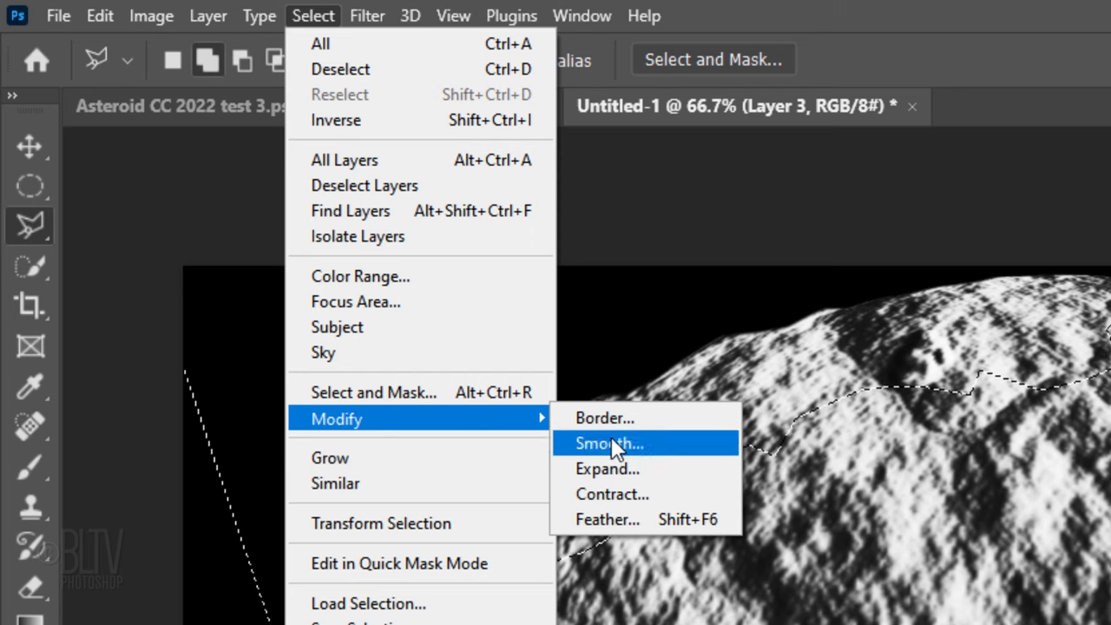
left_click(601, 514)
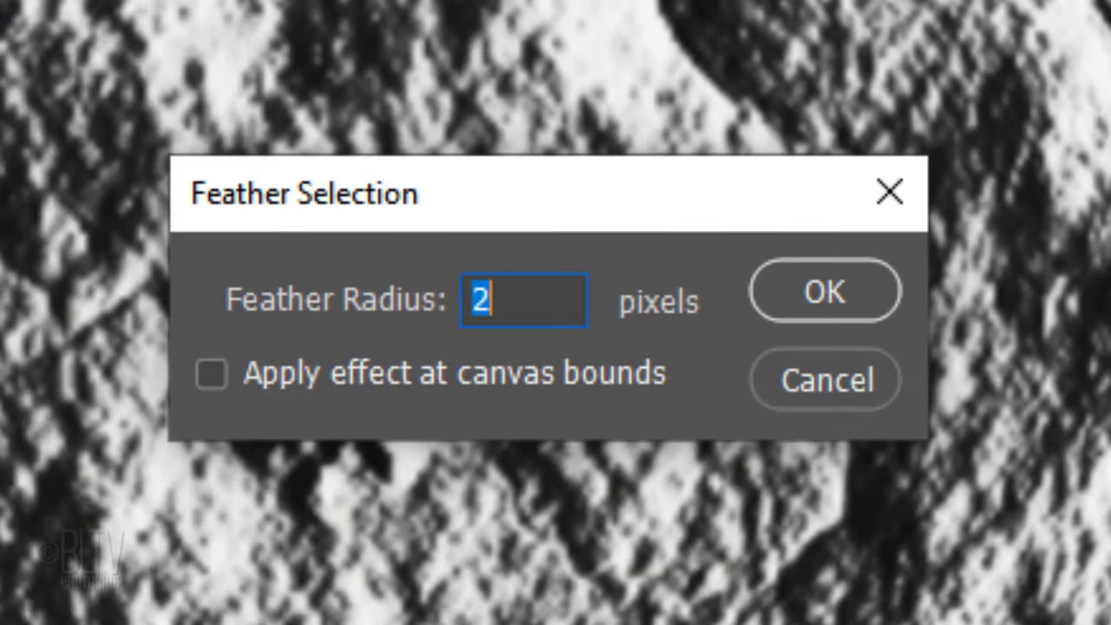
type("4")
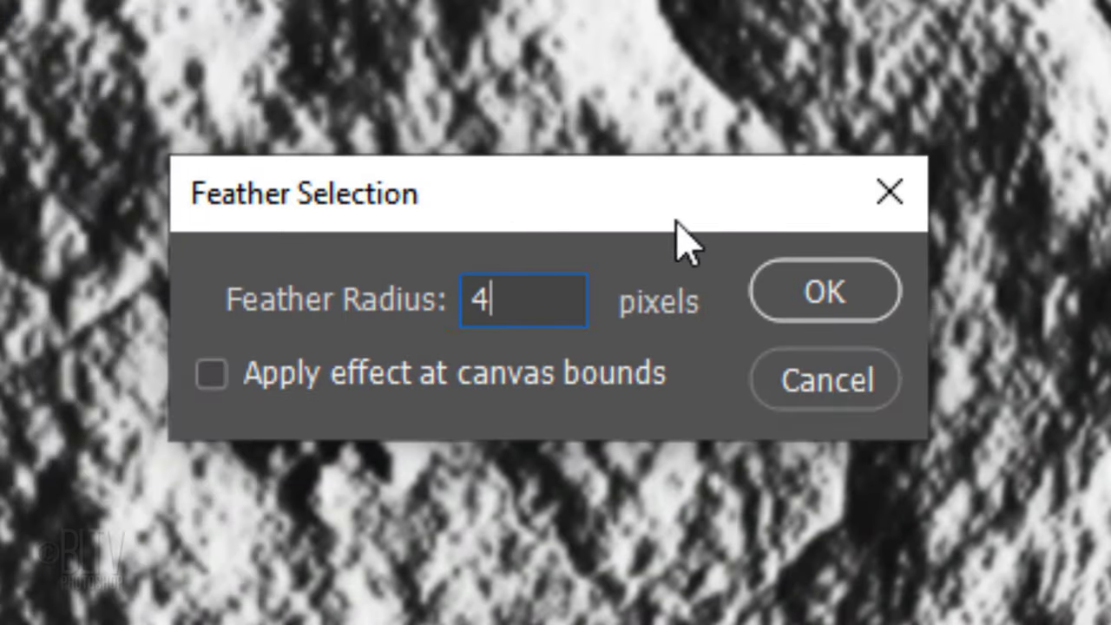
left_click(821, 290)
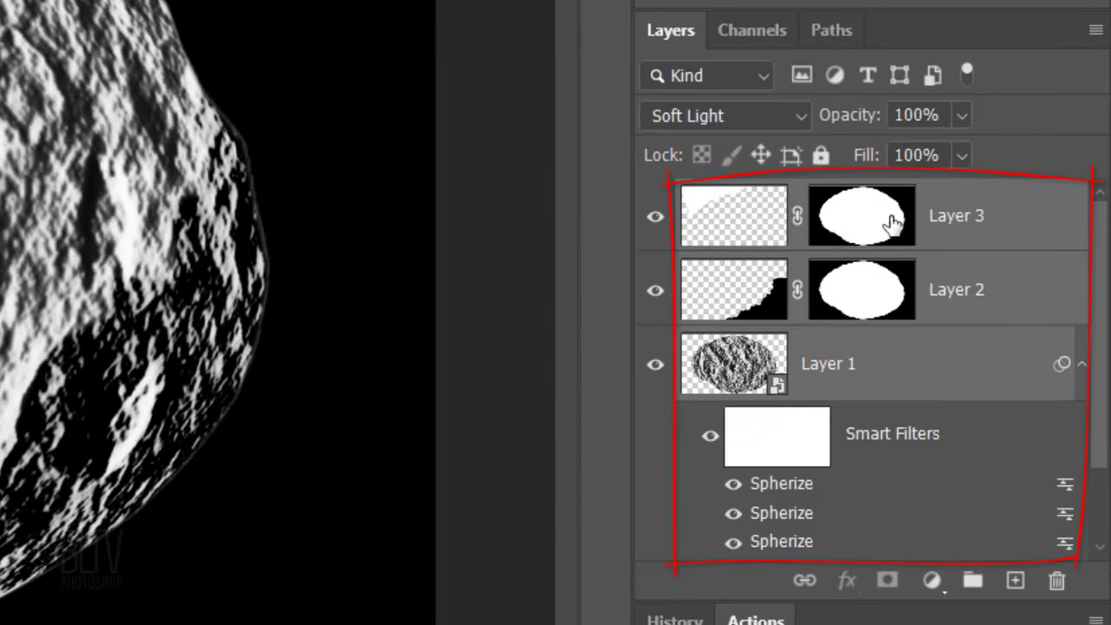
- Merge the asteroid layers into smart object Layer 3 and turn on its Bevel & Emboss style at 250 px
left_click(1092, 33)
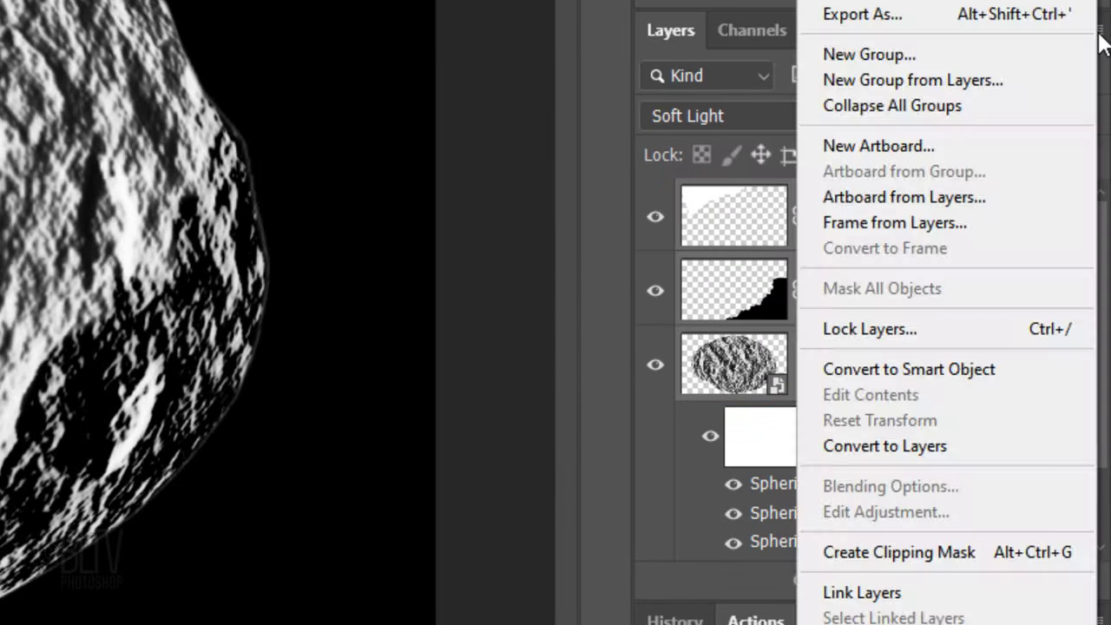
left_click(878, 369)
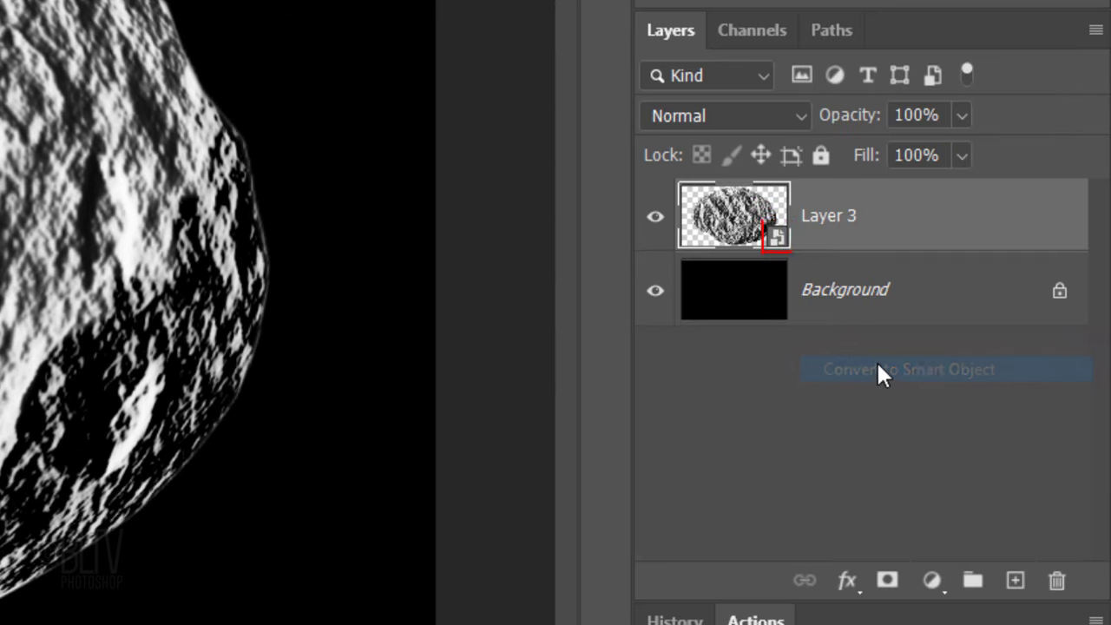
double_click(916, 217)
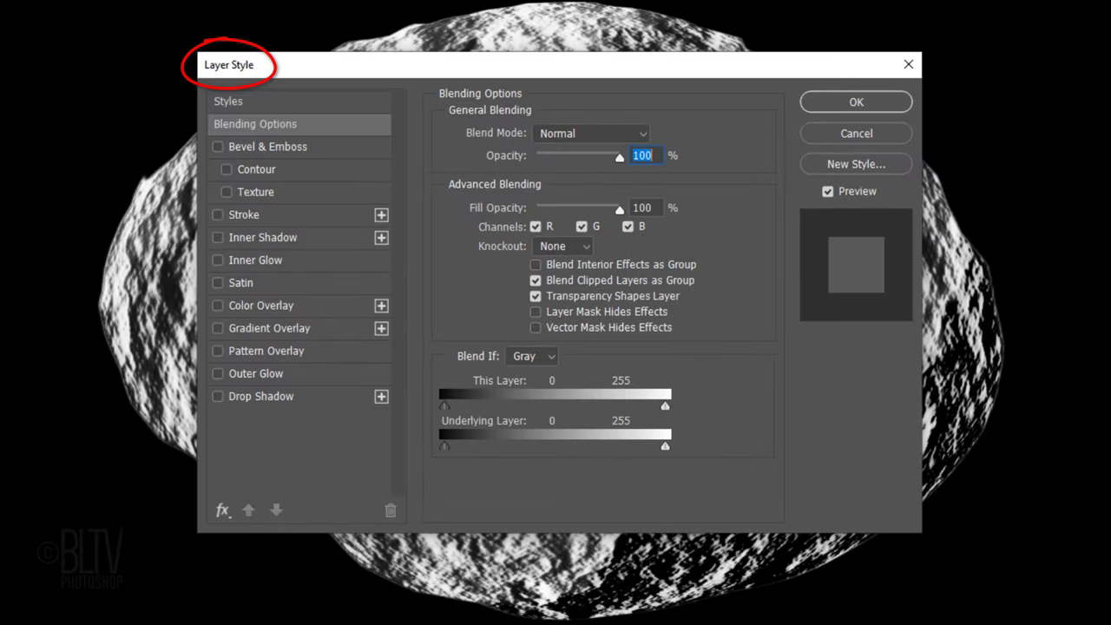
left_click(303, 150)
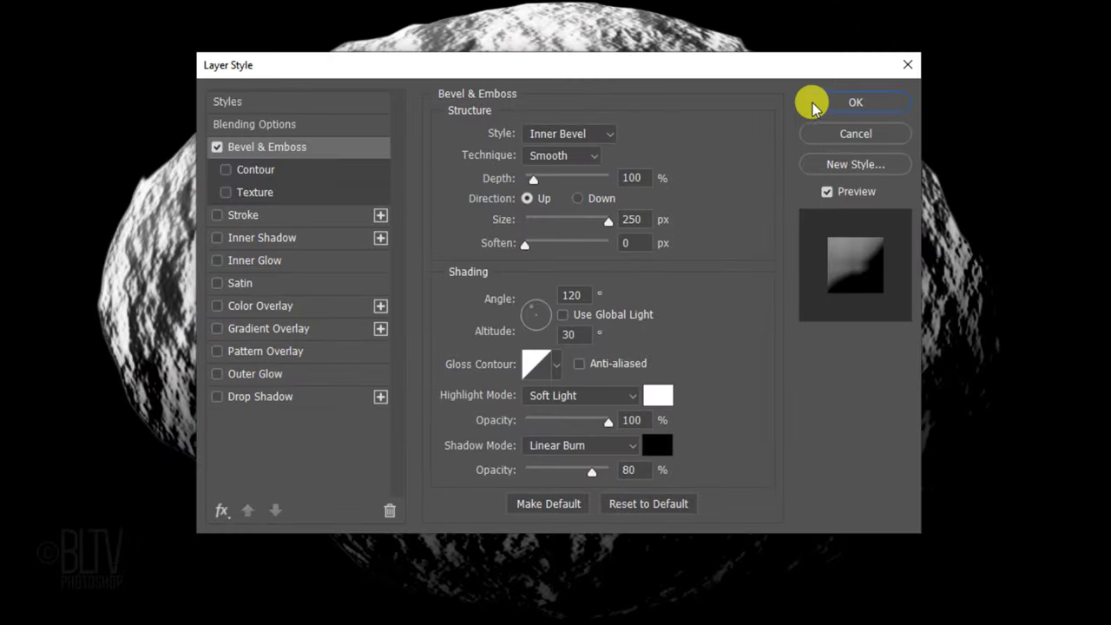
- Apply the Bevel & Emboss style and convert Layer 3 into a smart object
left_click(853, 99)
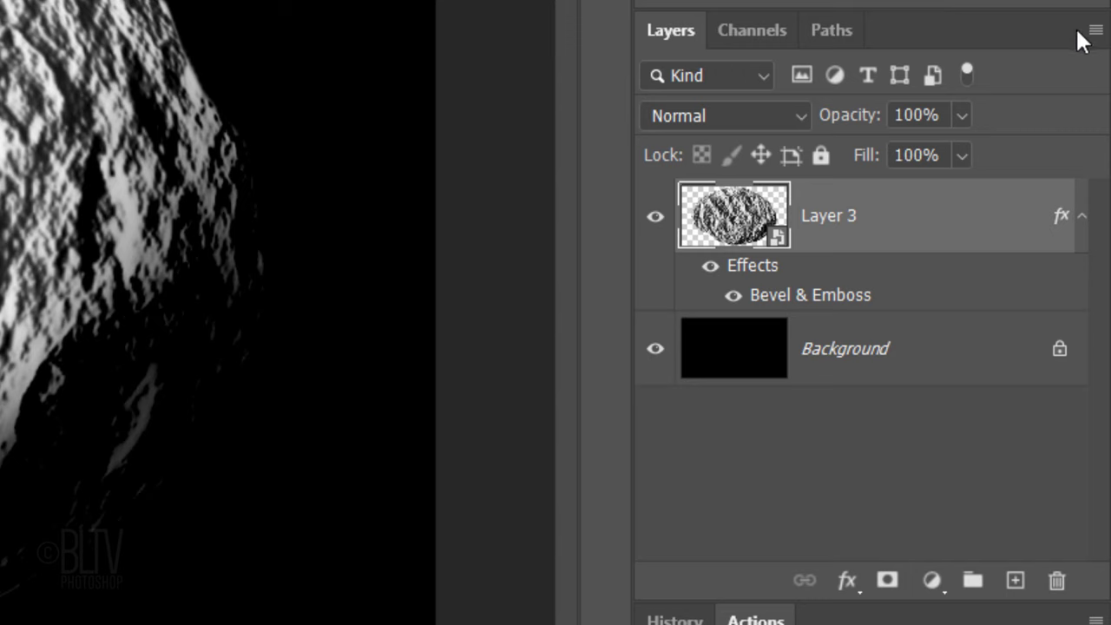
left_click(1083, 35)
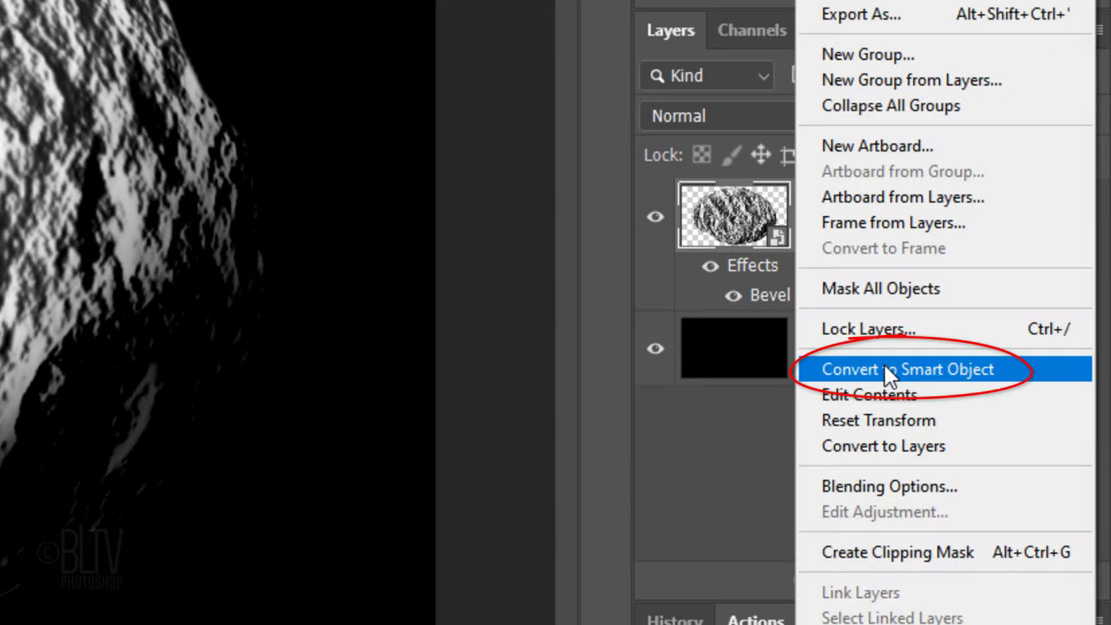
left_click(884, 369)
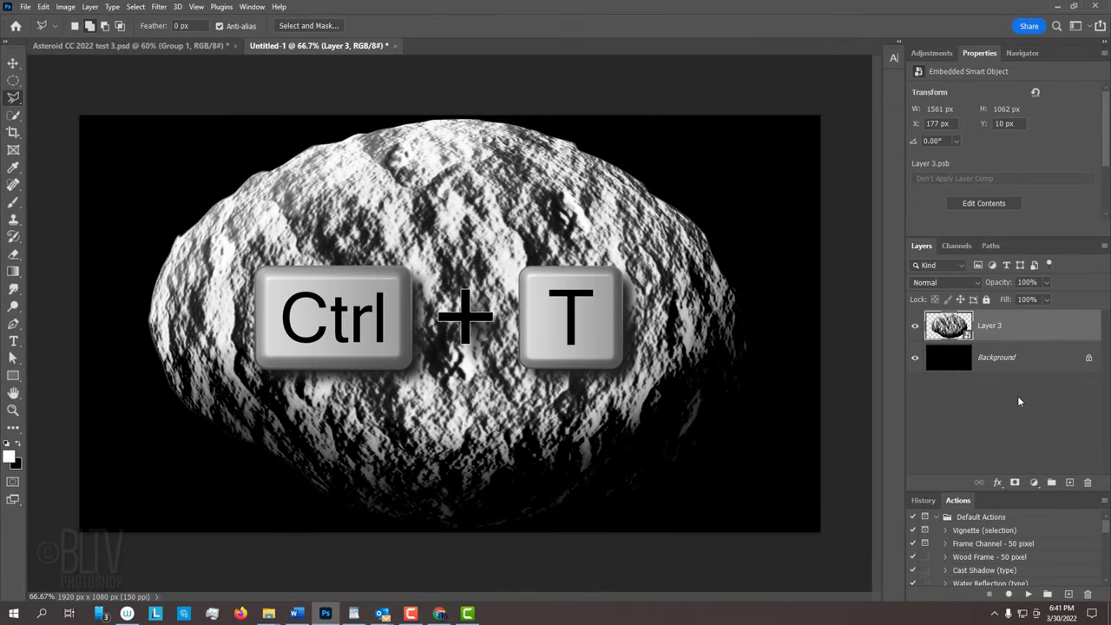
- Scale the asteroid to about 78%, tilt it about −15.6°, and shift it right and down
key("ctrl+t")
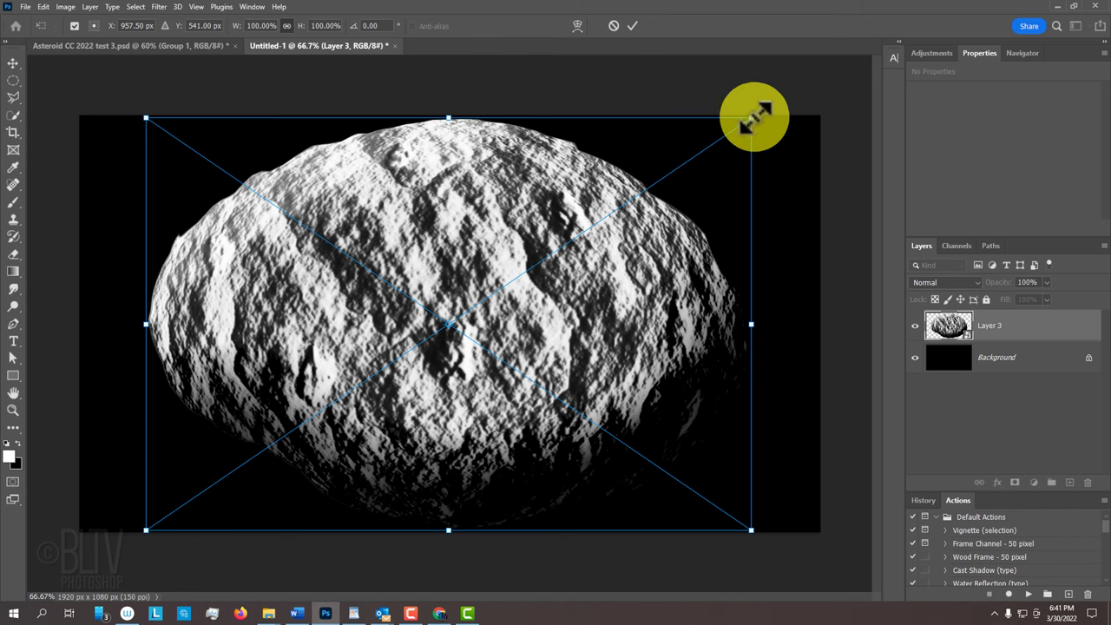
left_click_drag(754, 116, 645, 109)
left_click_drag(577, 234, 655, 258)
key("Return")
- Apply a Surface Blur smart filter to Layer 3 at Radius 100 px, Threshold 30 levels
key("l")
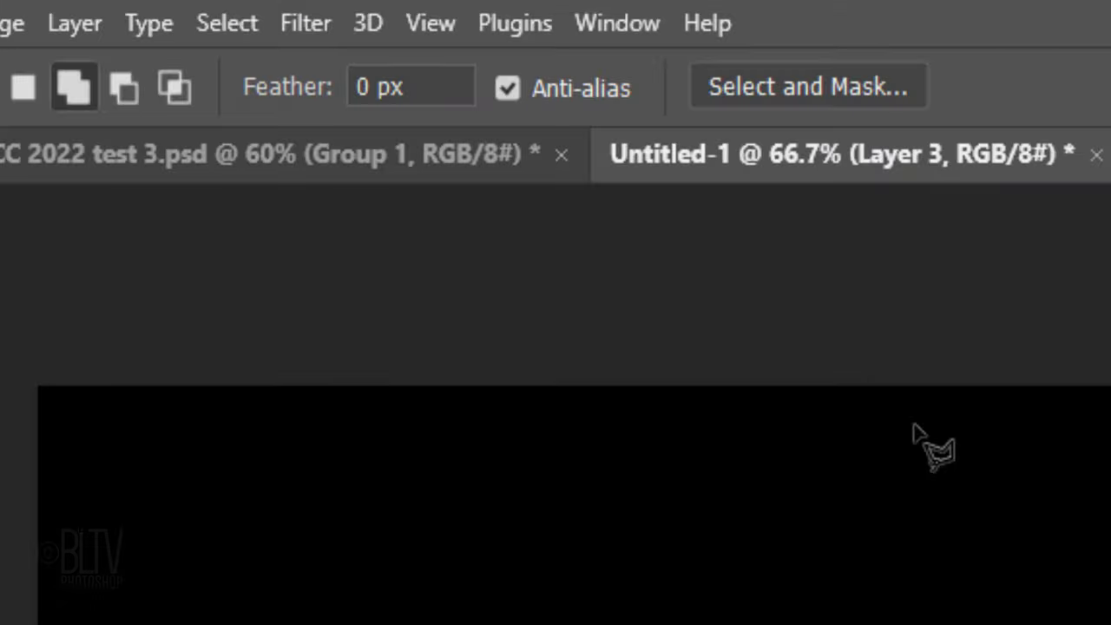
left_click(306, 23)
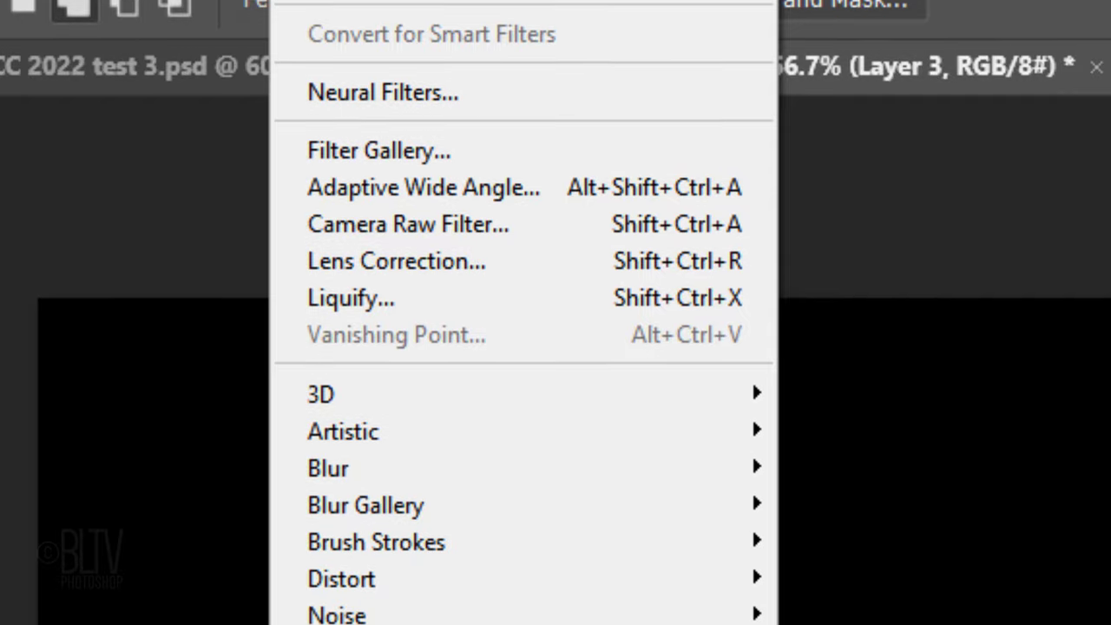
mouse_move(337, 482)
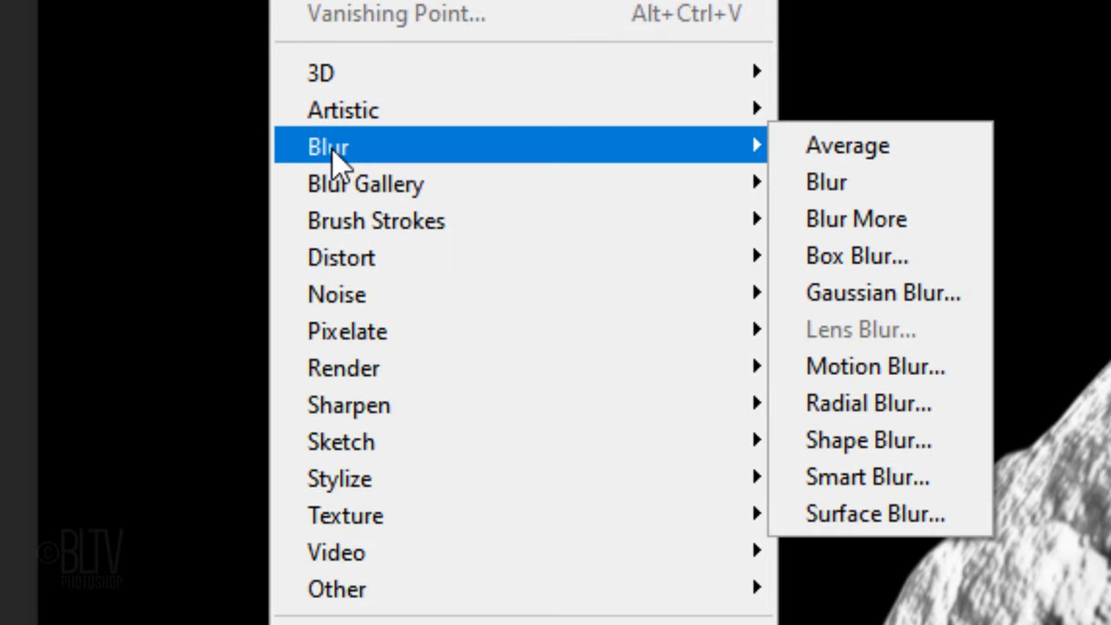
left_click(863, 514)
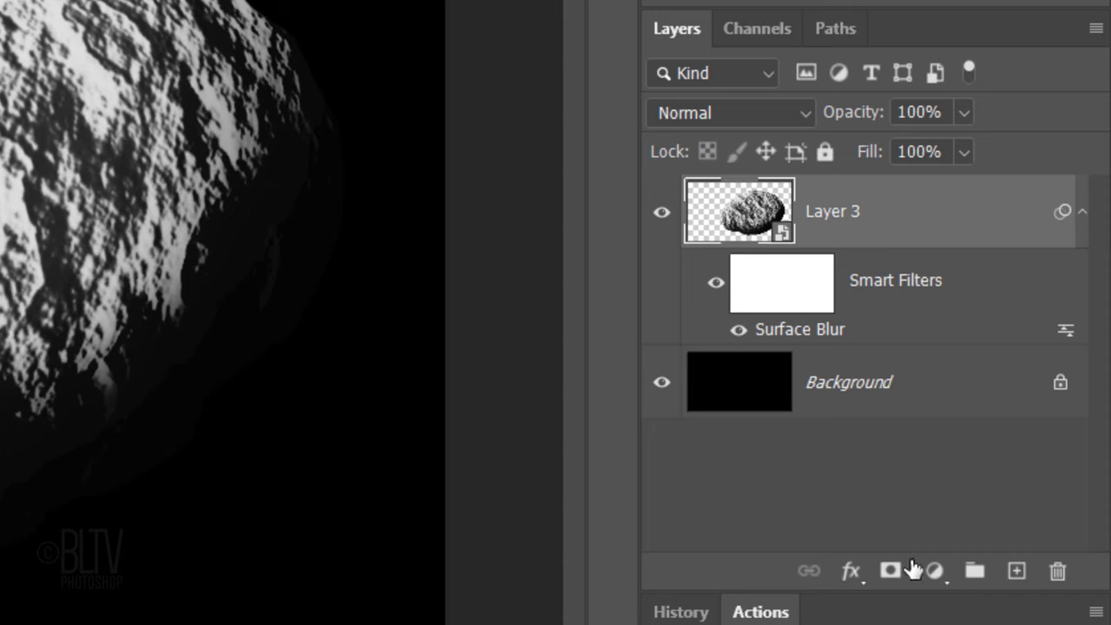
- Add a Levels adjustment clipped to Layer 3 with black input 30 and gamma 0.7
left_click(935, 575)
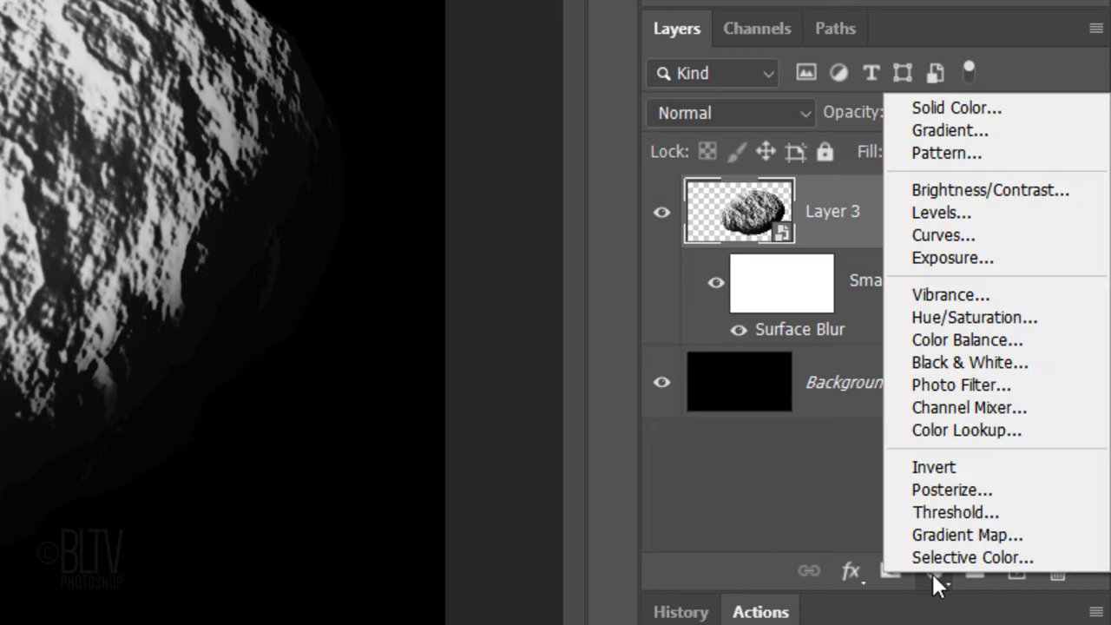
left_click(935, 211)
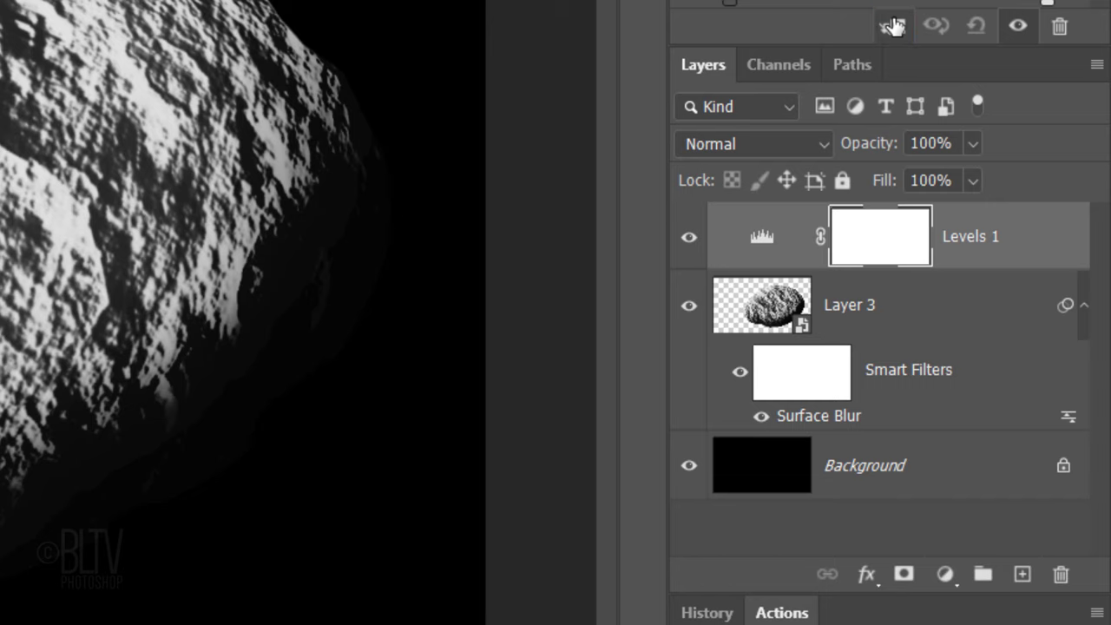
left_click(894, 27)
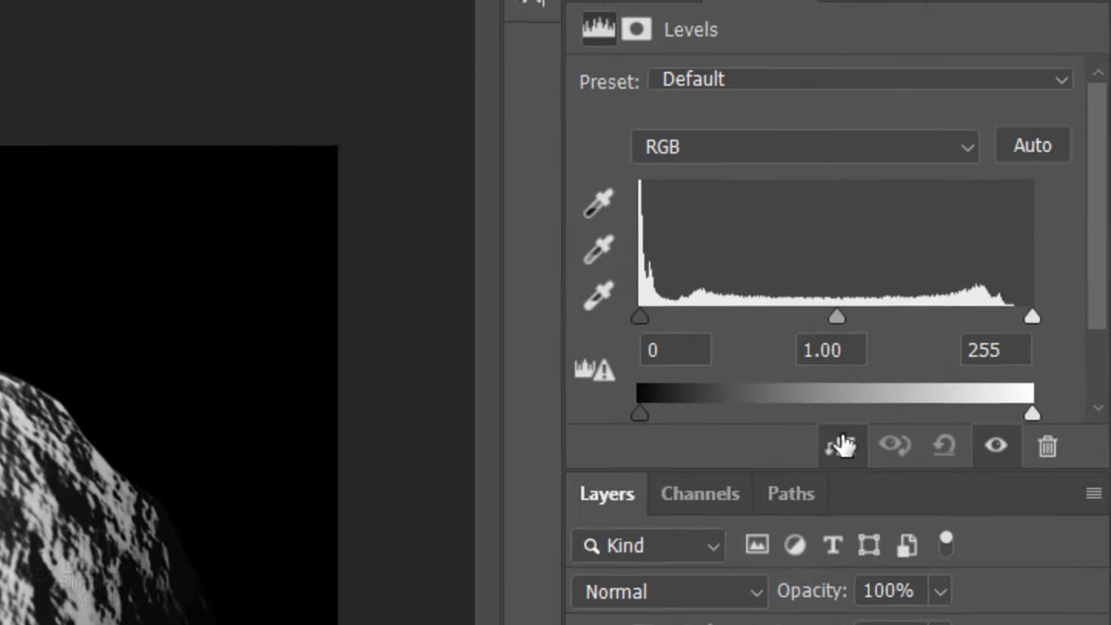
left_click(696, 344)
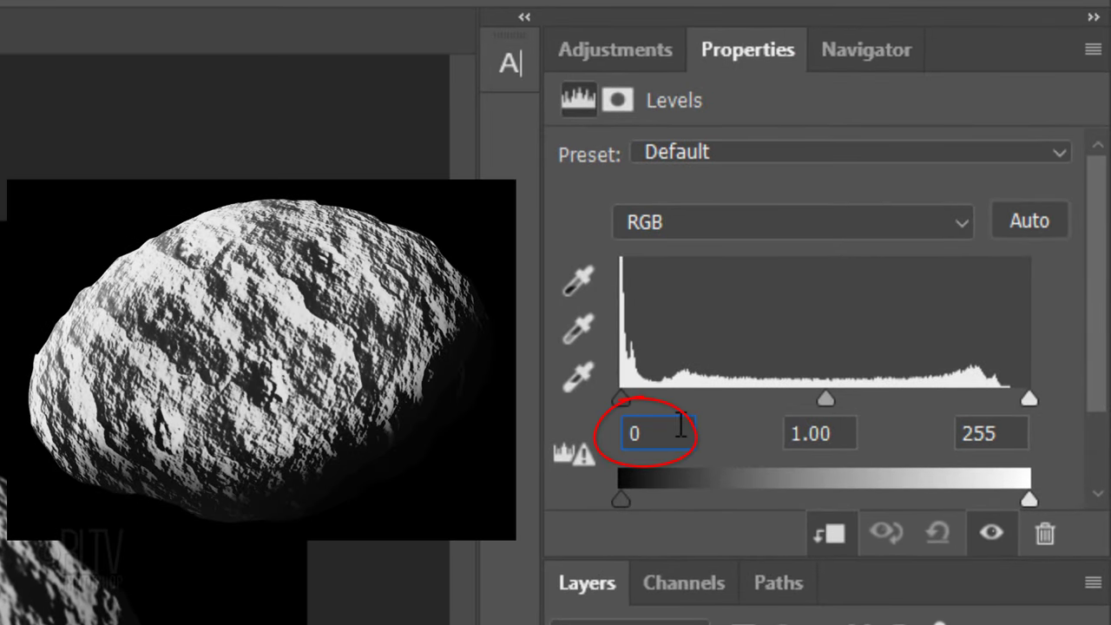
type("30")
left_click(827, 436)
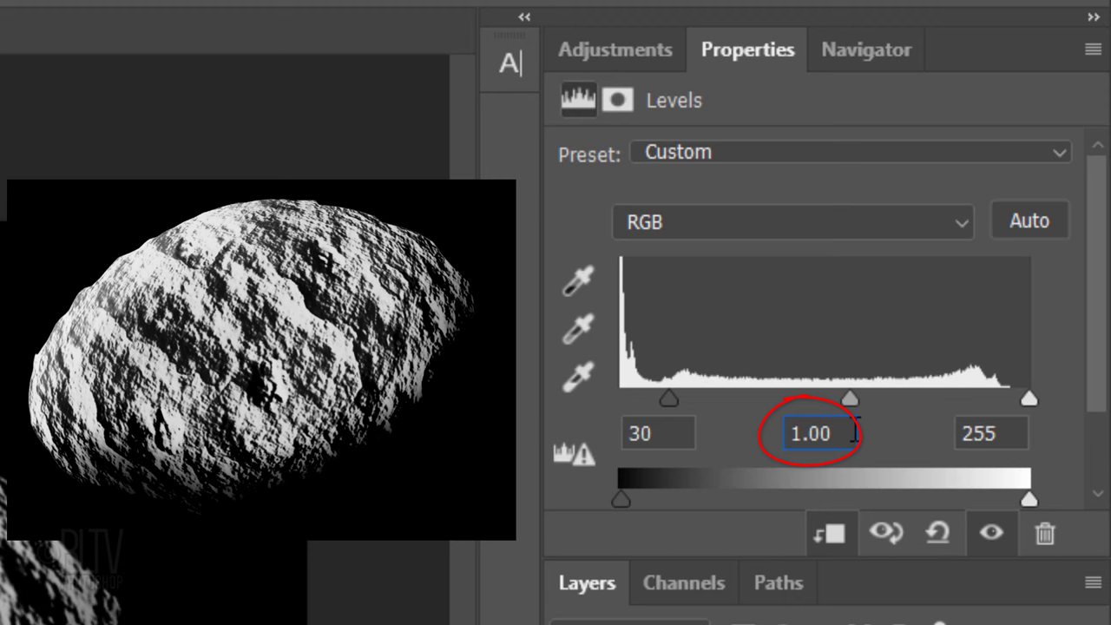
double_click(803, 432)
type(".7")
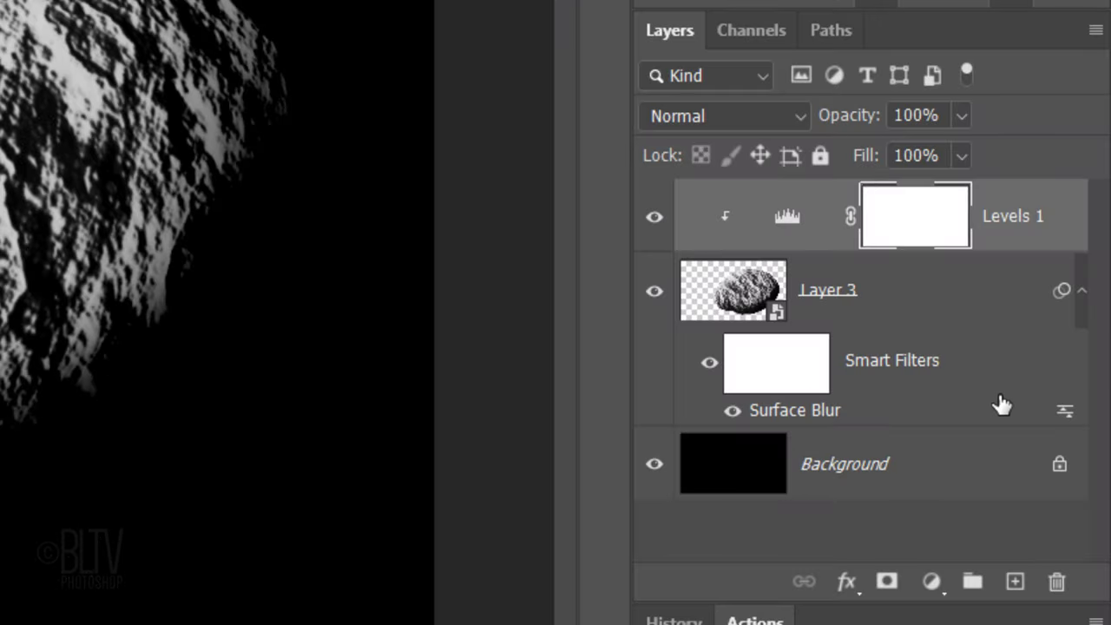
- Unlock the black background Layer 0 and convert it to a smart object
left_click(1058, 467)
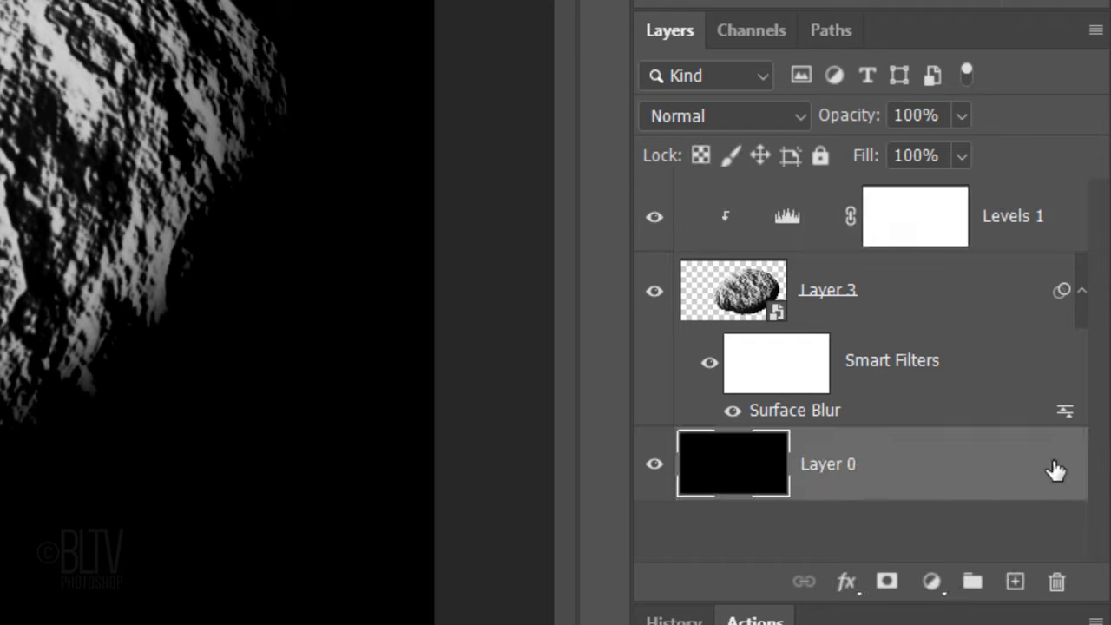
left_click(1096, 29)
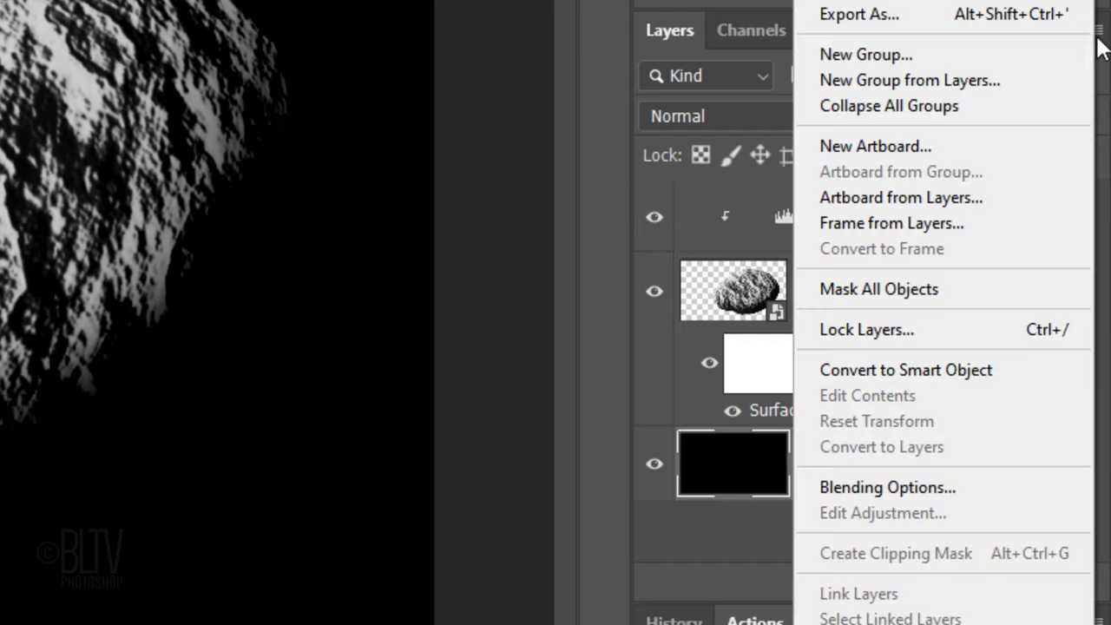
left_click(893, 370)
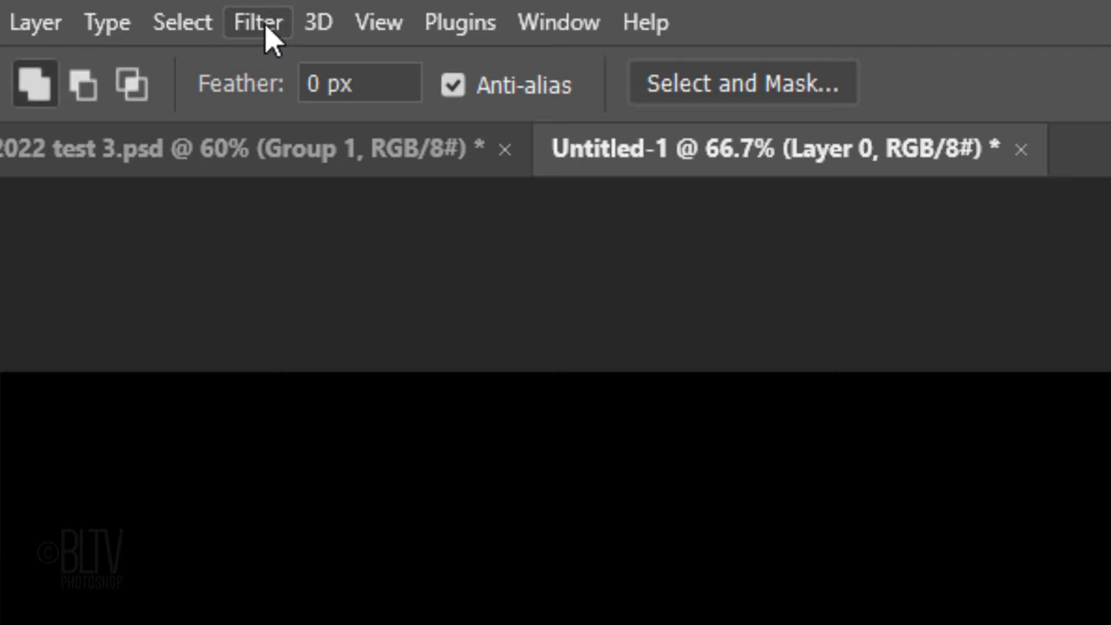
- Add 100% Gaussian monochromatic noise to Layer 0
left_click(259, 25)
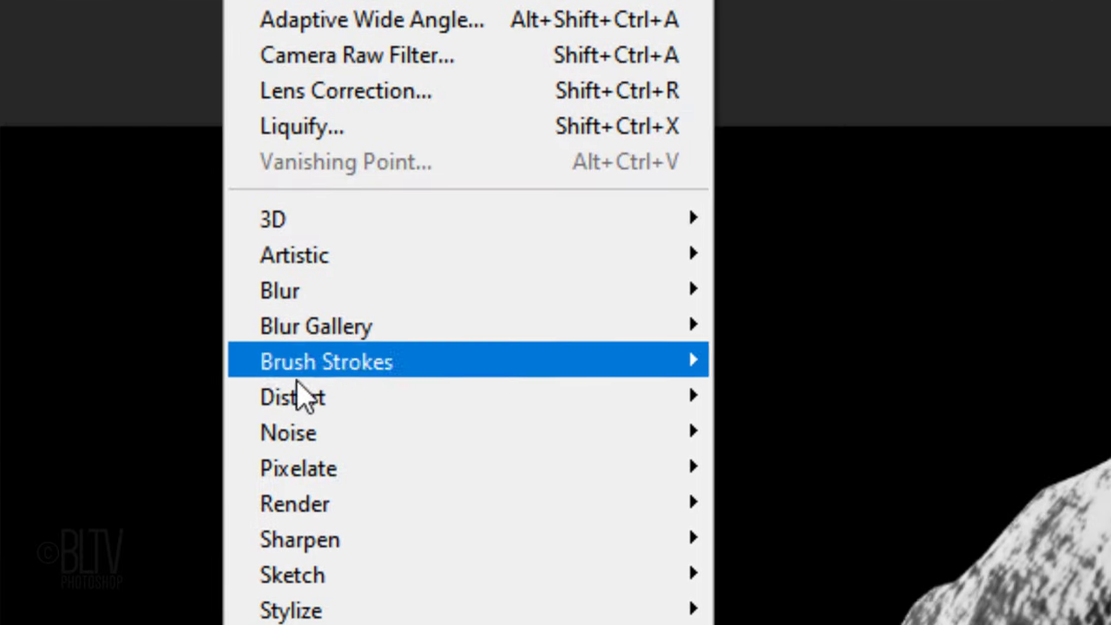
mouse_move(300, 422)
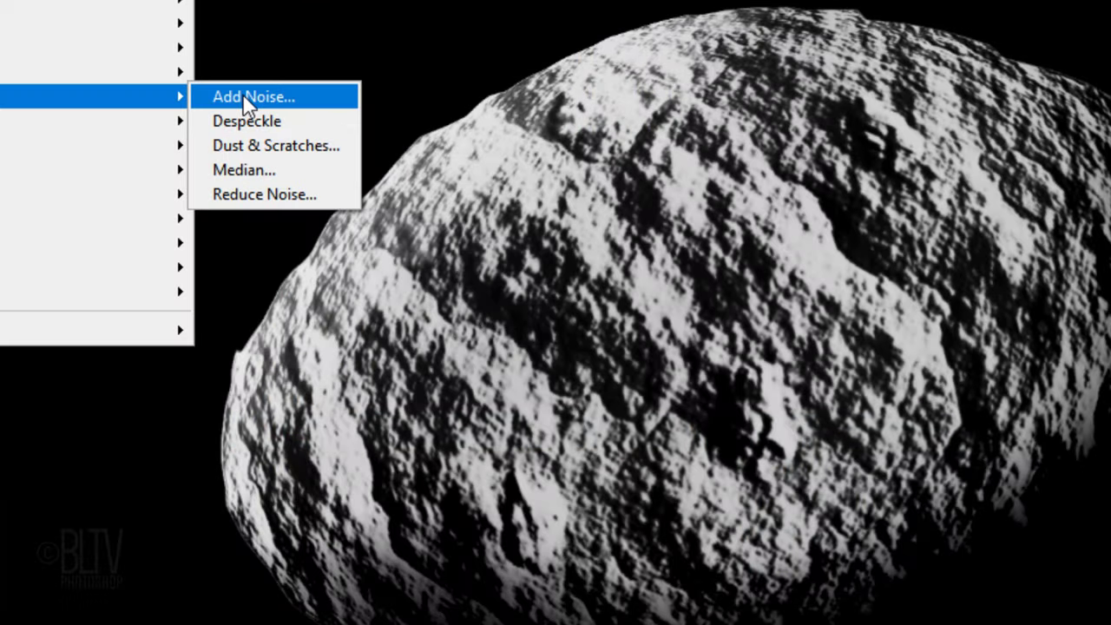
left_click(785, 430)
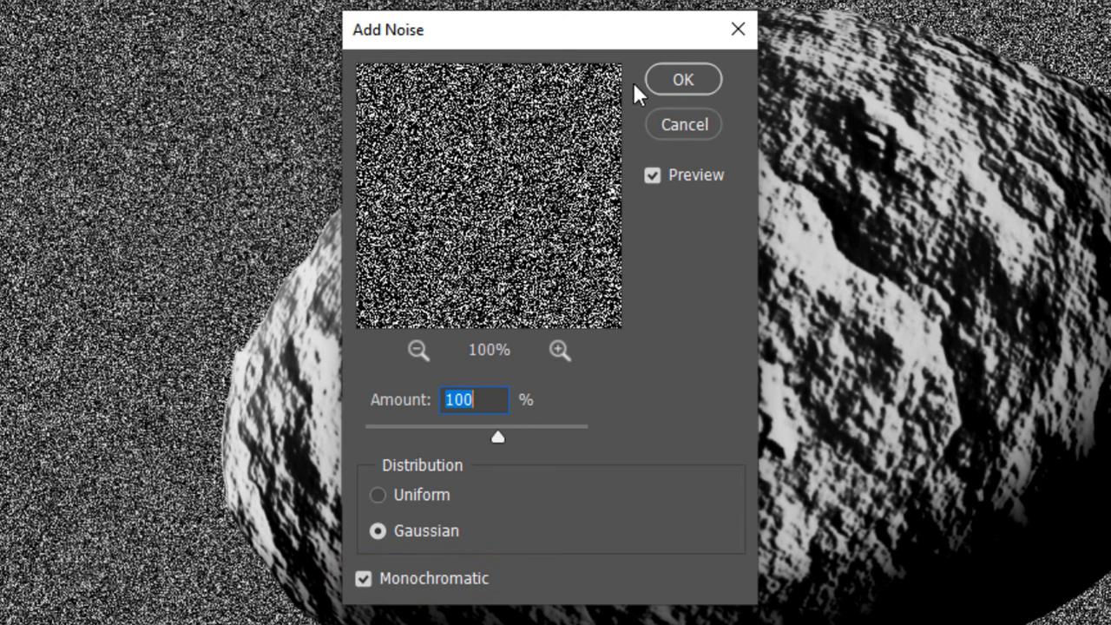
left_click(673, 82)
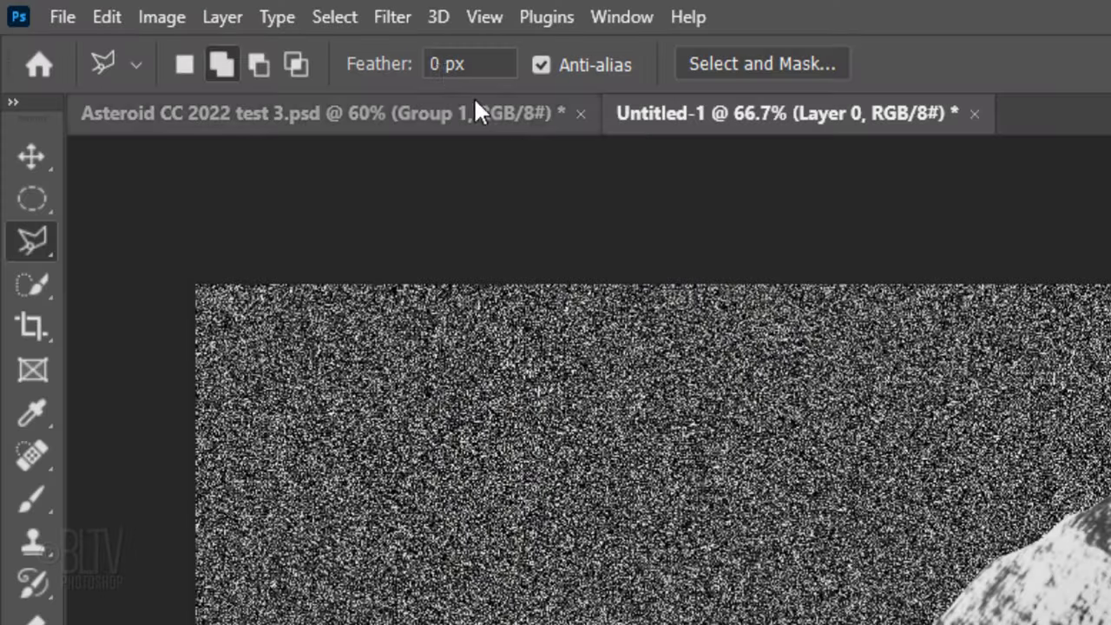
- Soften the noise with a 0.3 px Gaussian Blur
left_click(393, 17)
mouse_move(460, 410)
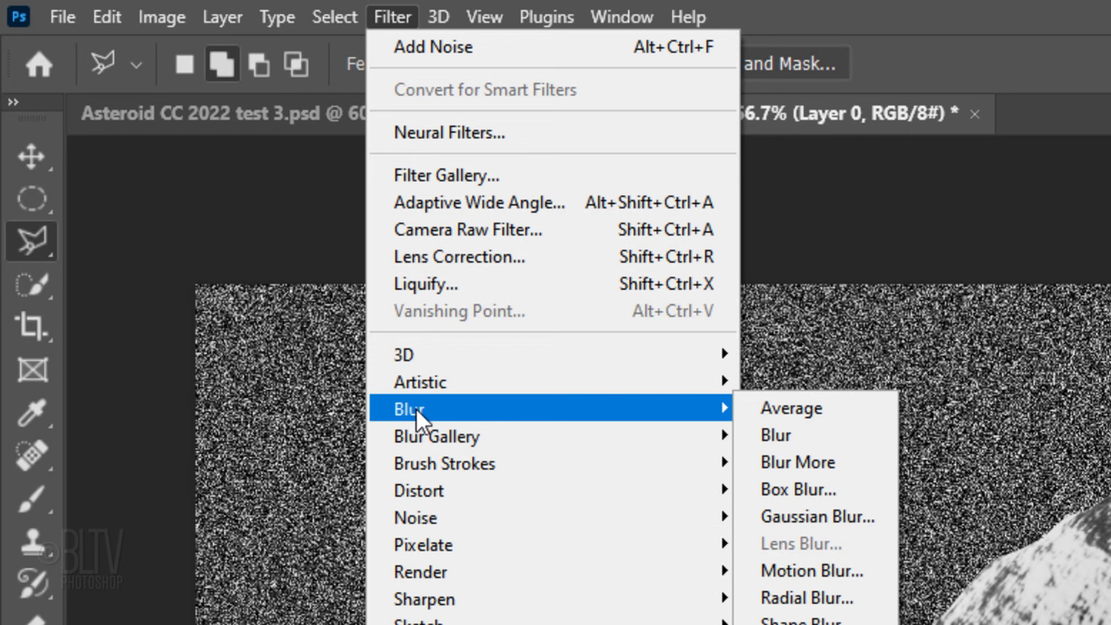
left_click(807, 517)
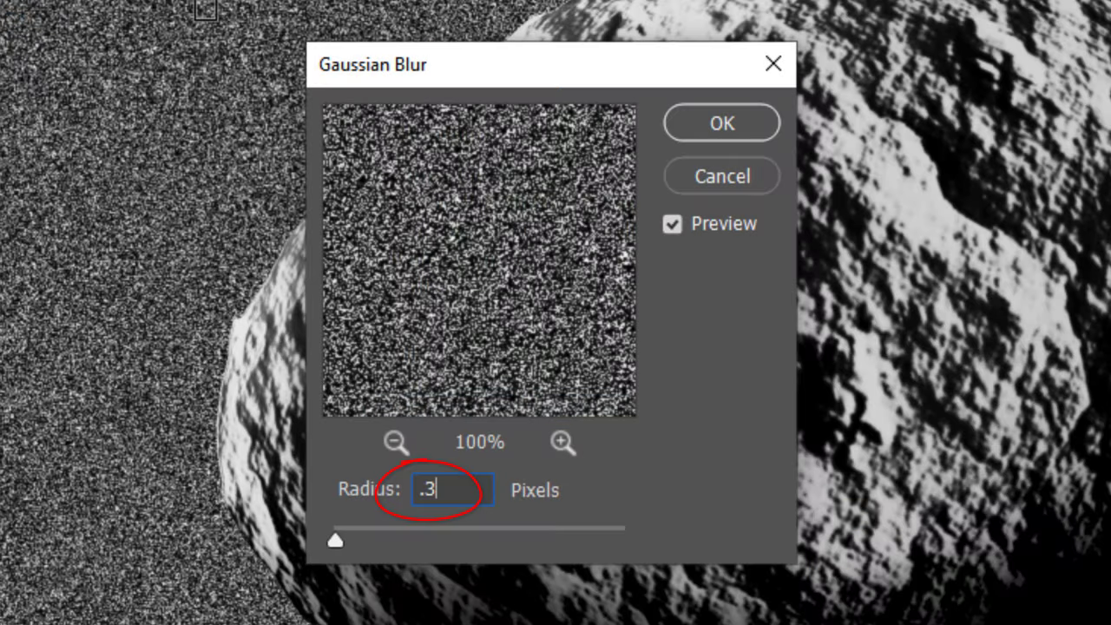
key("Return")
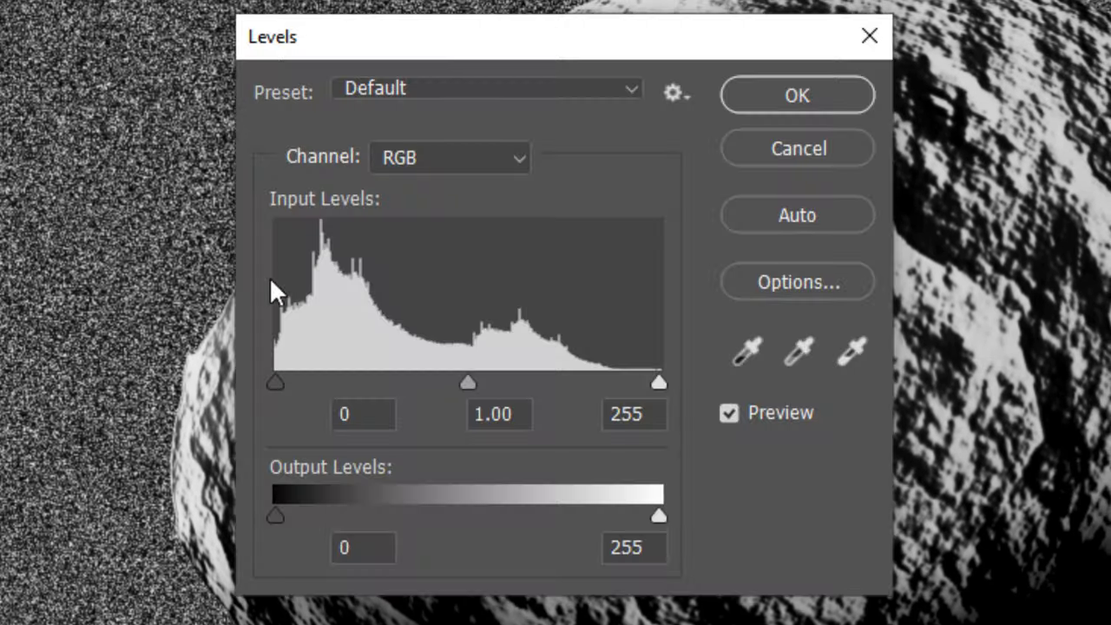
- Set the Levels inputs to 200 shadows and 225 highlights to leave sparse stars
left_click(351, 415)
key("BackSpace")
type("200")
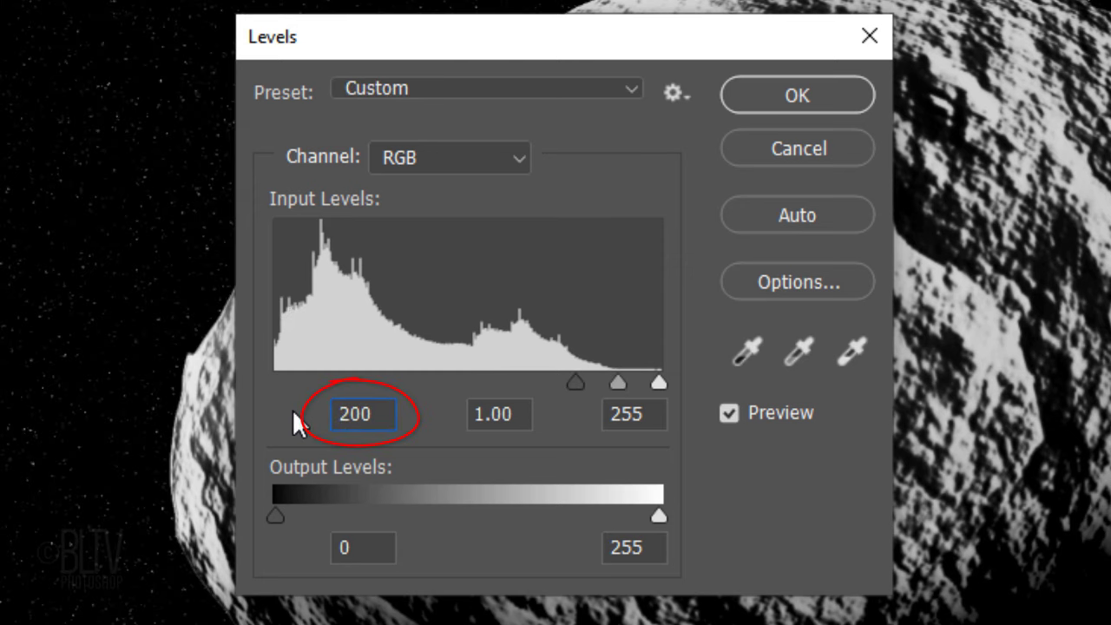
left_click(632, 414)
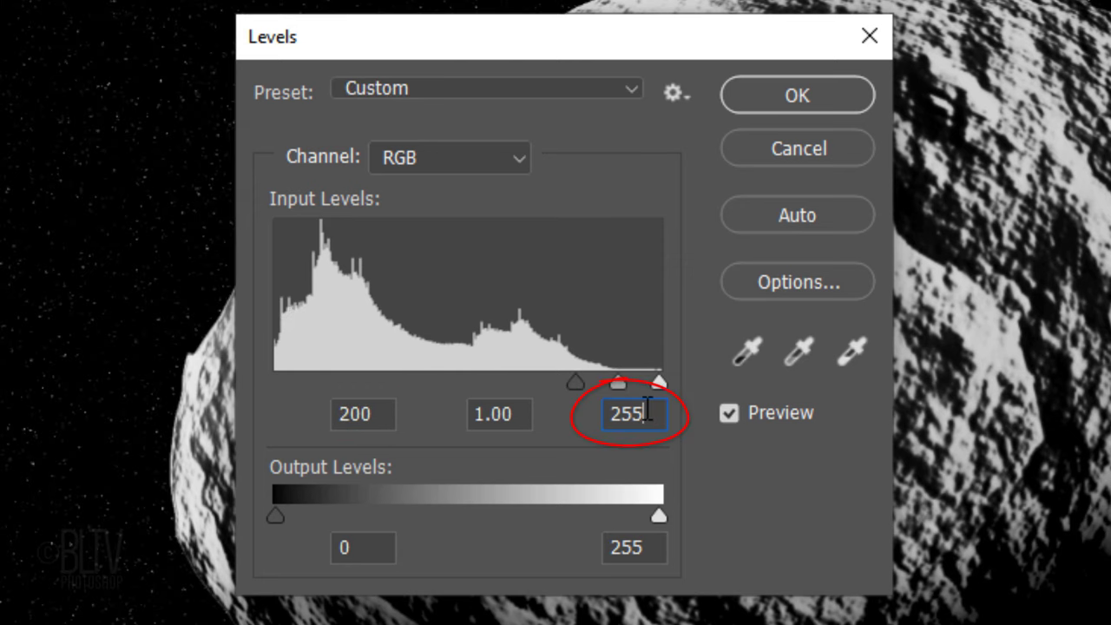
double_click(632, 414)
type("225")
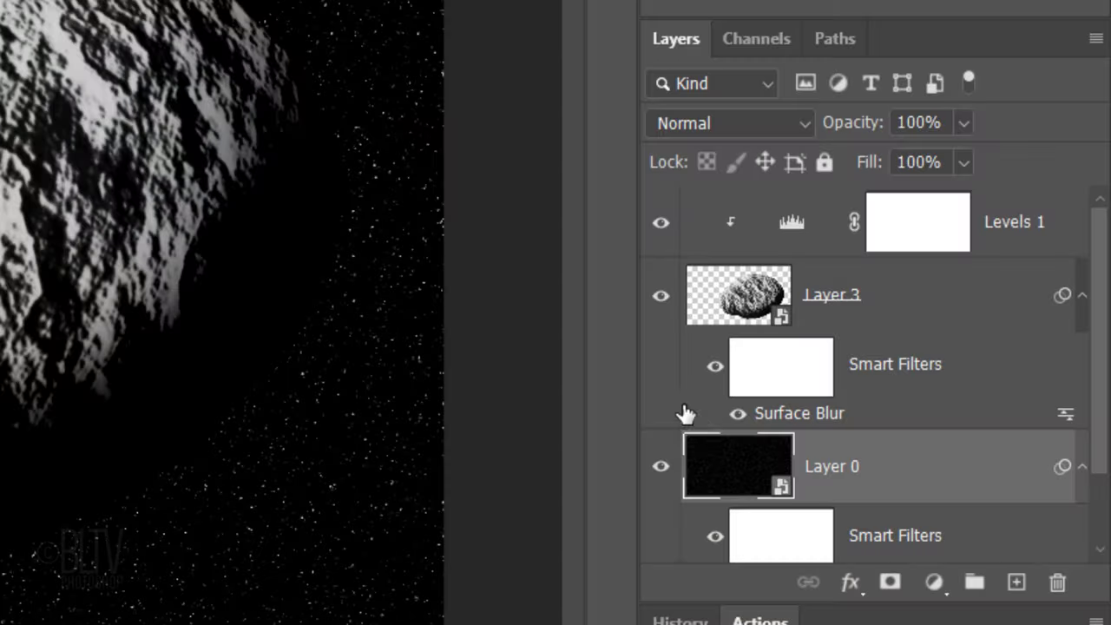
- Add a new Layer 4 filled with black and set it to Screen blend mode
left_click(1015, 584)
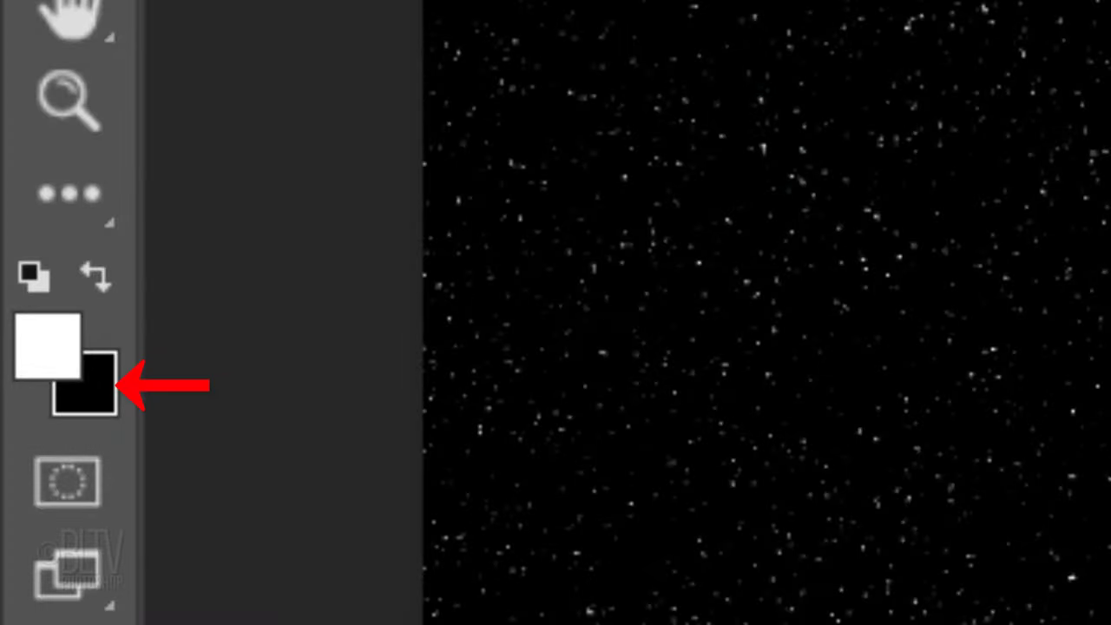
key("ctrl+Delete")
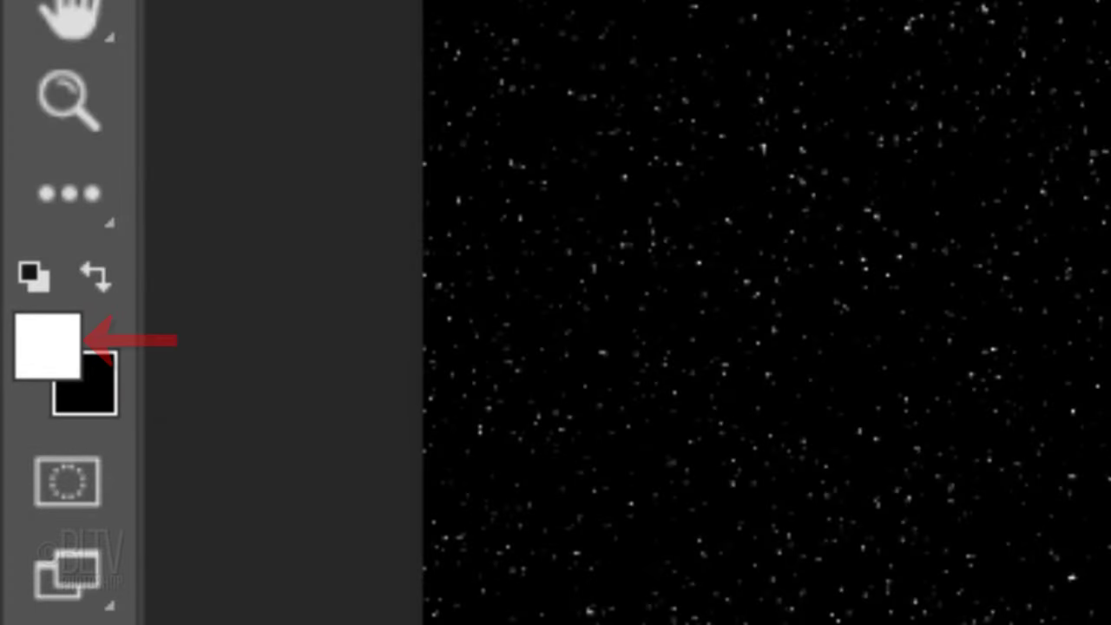
key("alt+Delete")
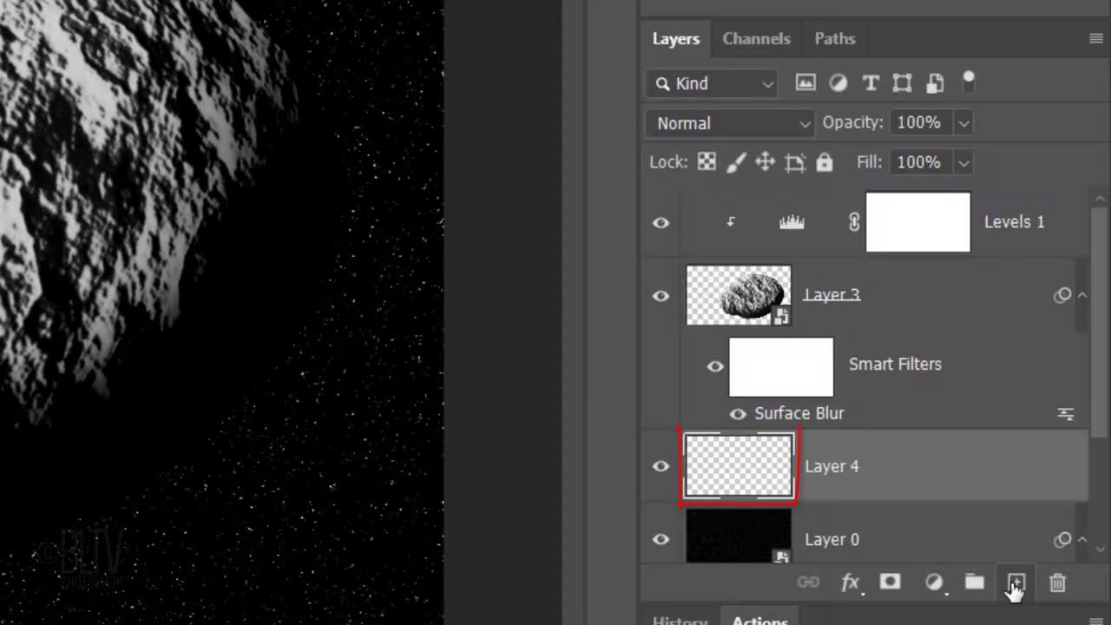
left_click(731, 126)
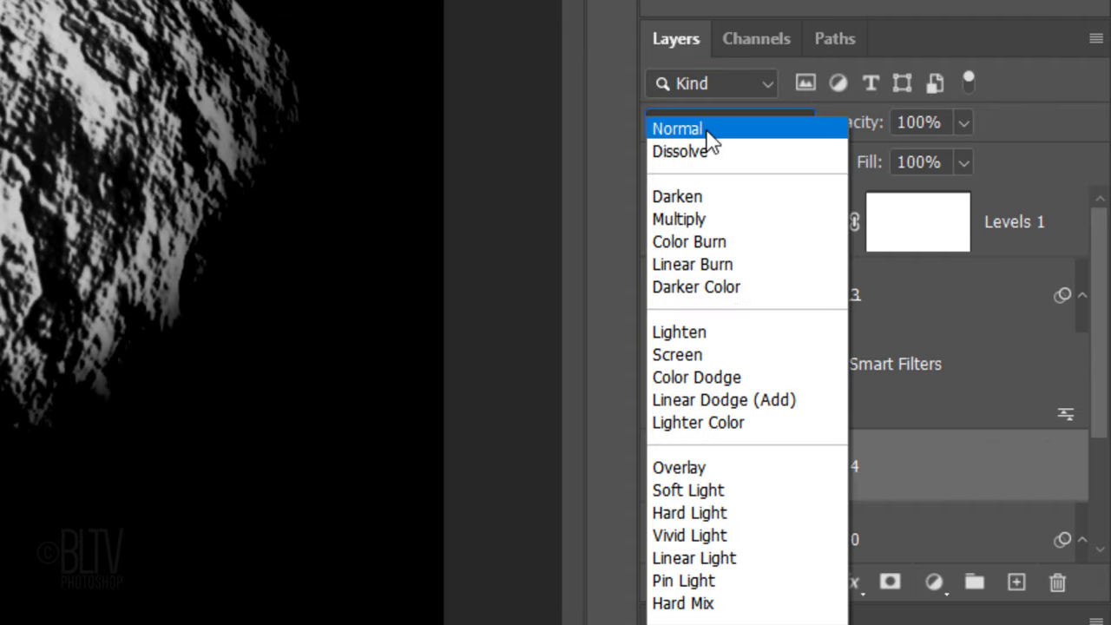
left_click(677, 352)
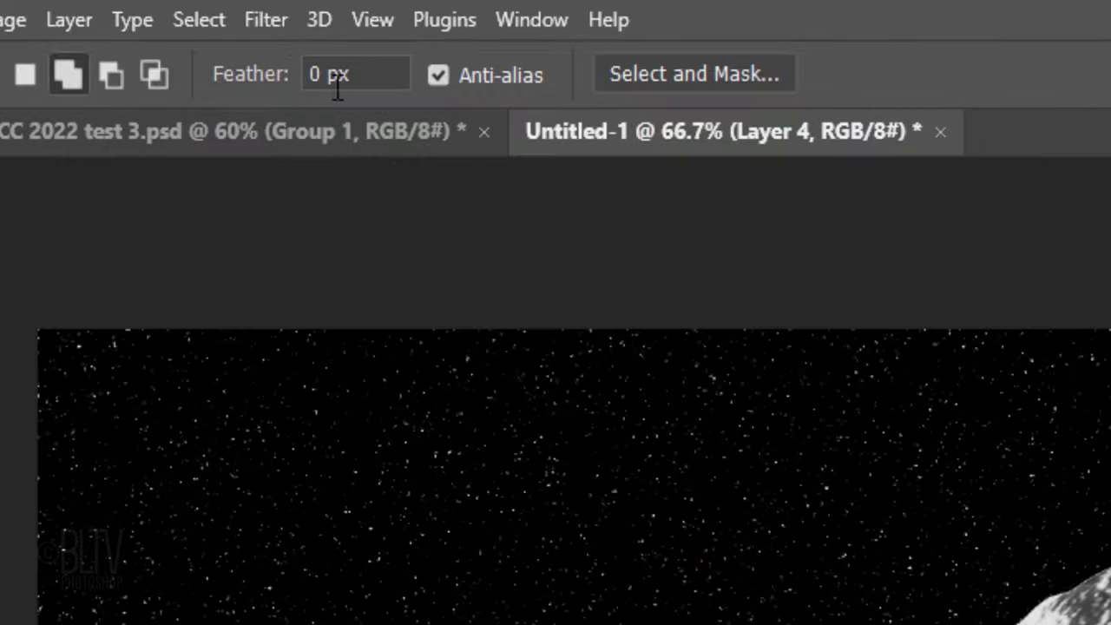
- Render a 105mm Prime lens flare at 80% brightness, centred at the upper left
left_click(266, 20)
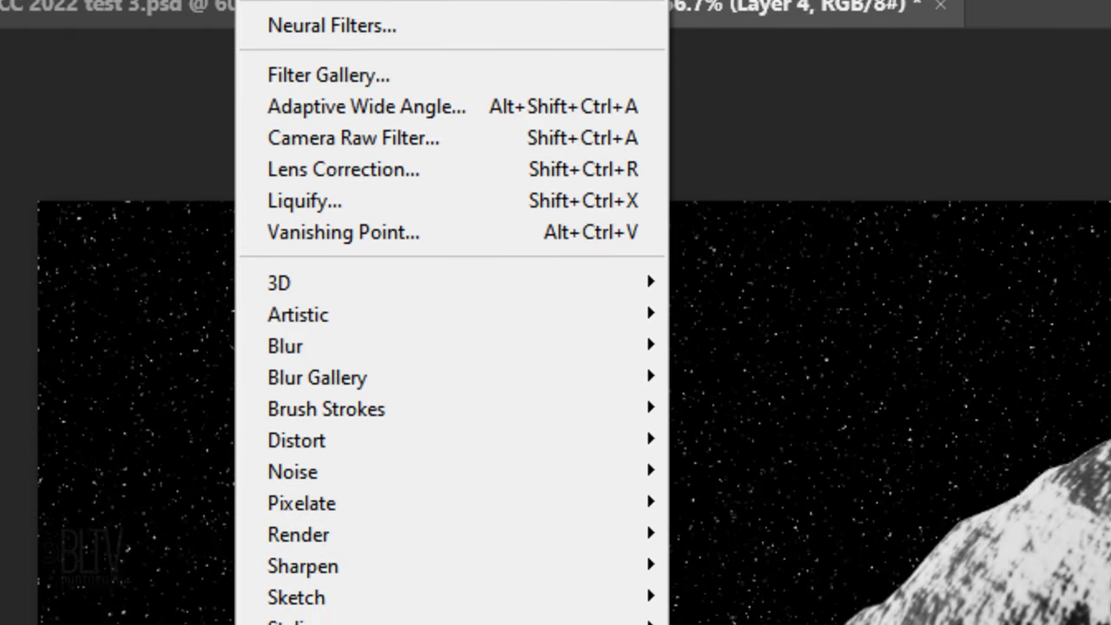
mouse_move(313, 537)
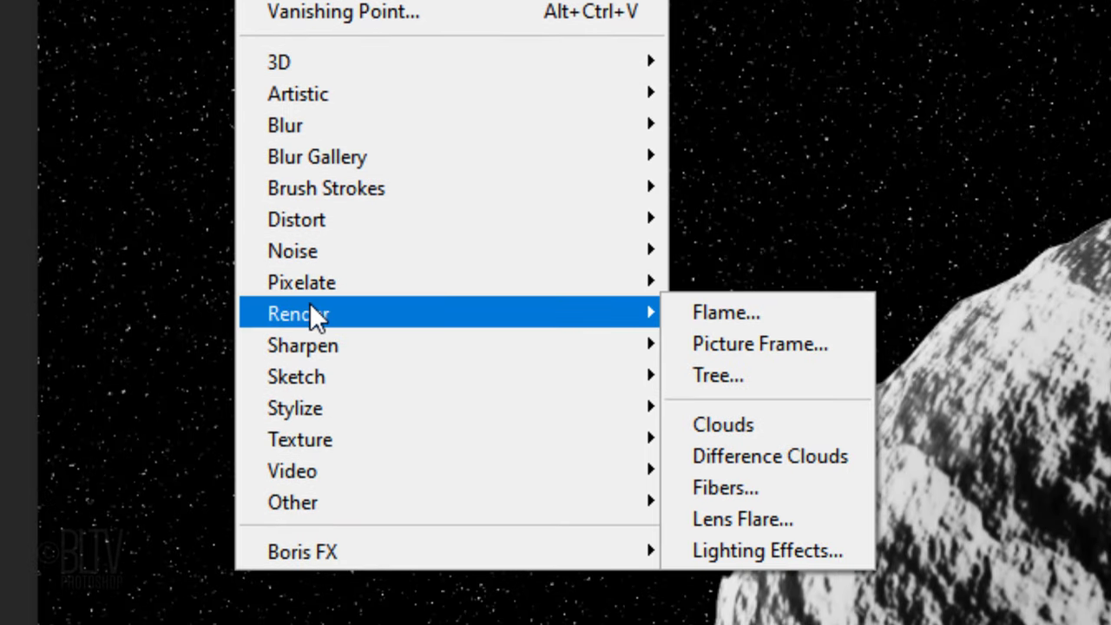
left_click(739, 521)
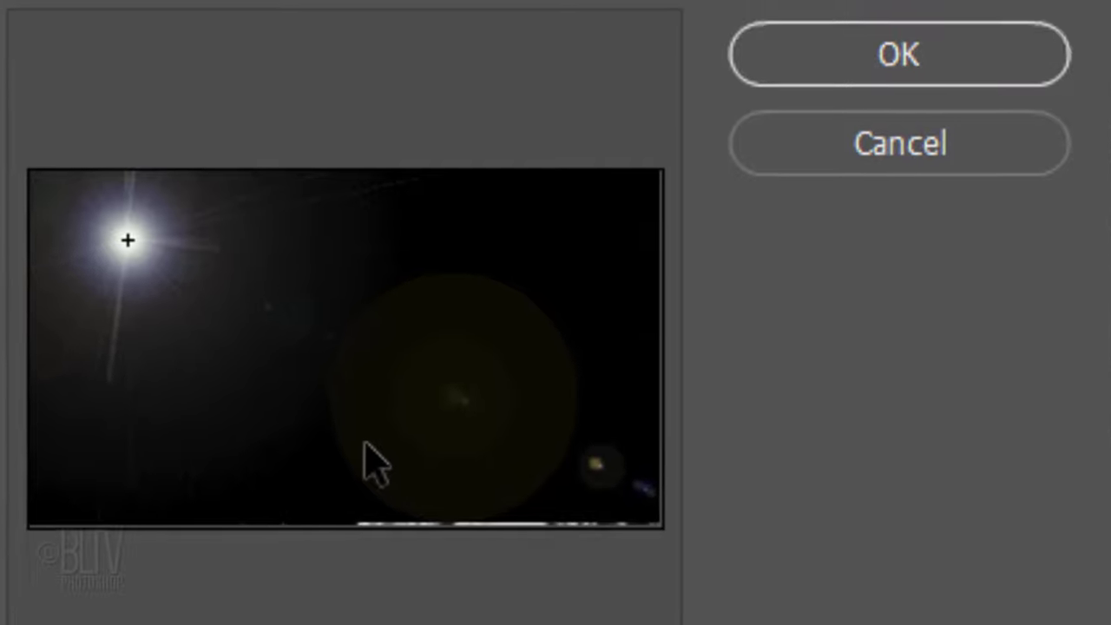
mouse_move(122, 245)
left_mouse_down()
mouse_move(459, 258)
mouse_move(122, 134)
mouse_move(126, 260)
left_mouse_up()
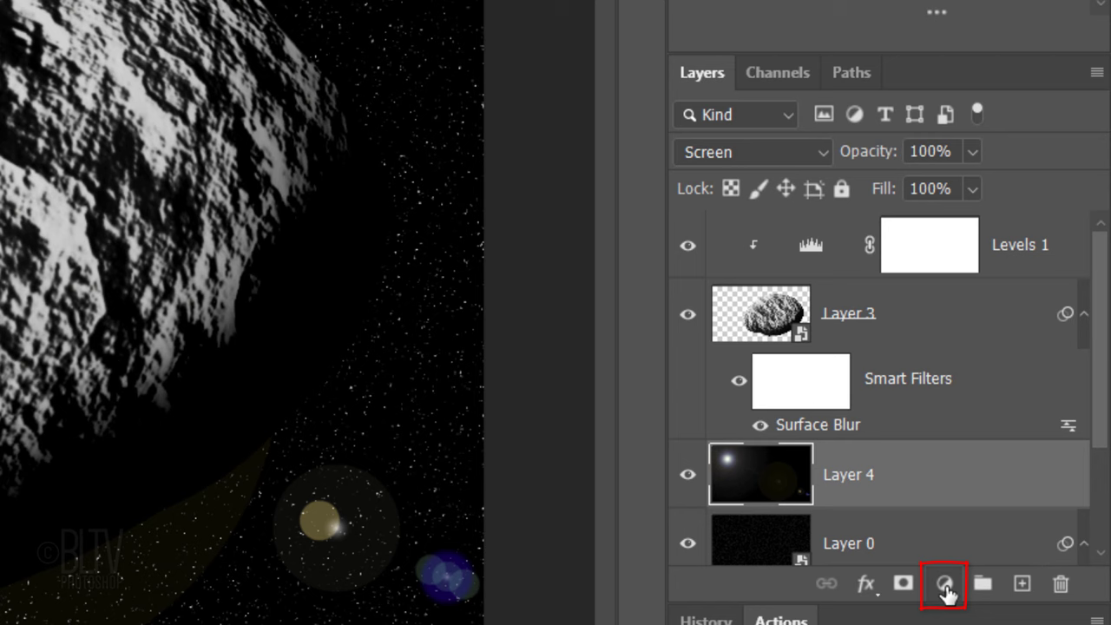
- Add a Hue/Saturation adjustment on Layer 4 with Colorize, Hue 30 and Saturation 25
left_click(946, 591)
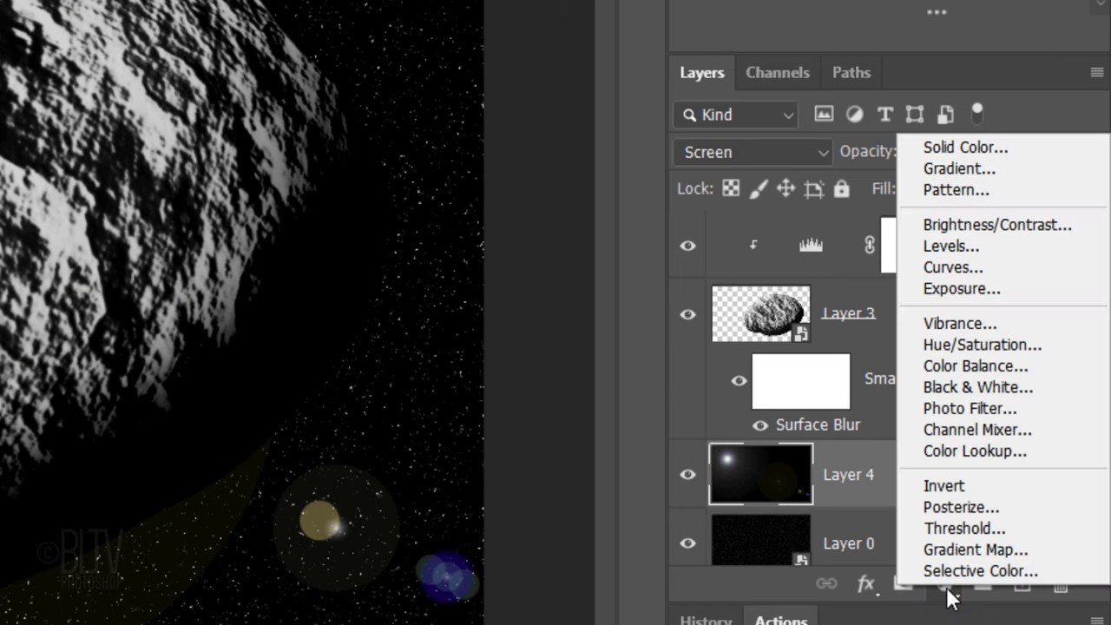
left_click(957, 339)
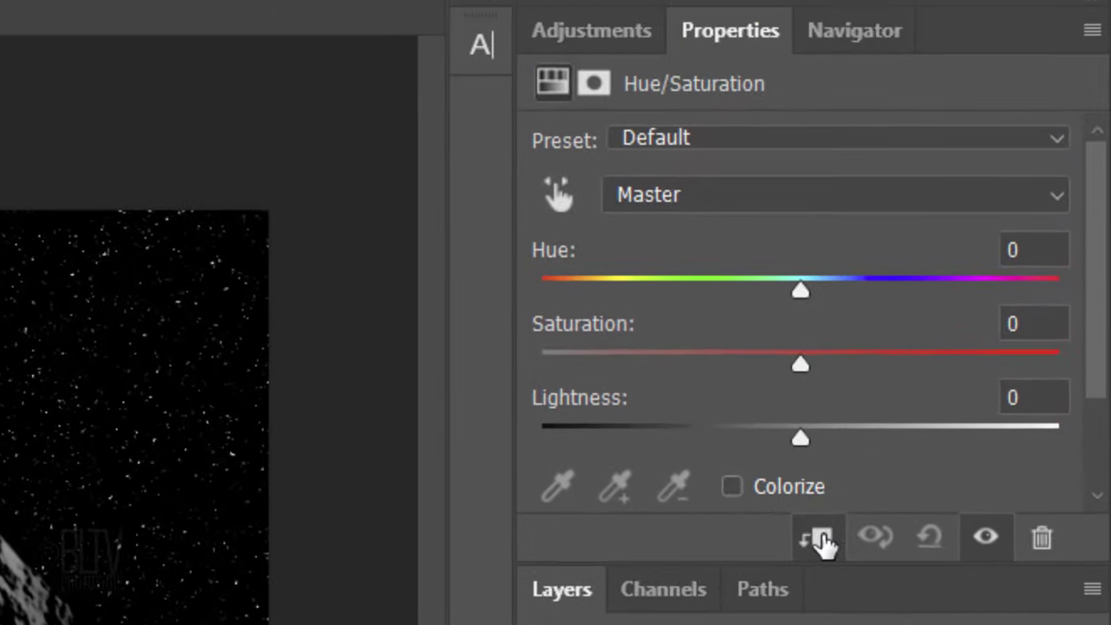
left_click(732, 487)
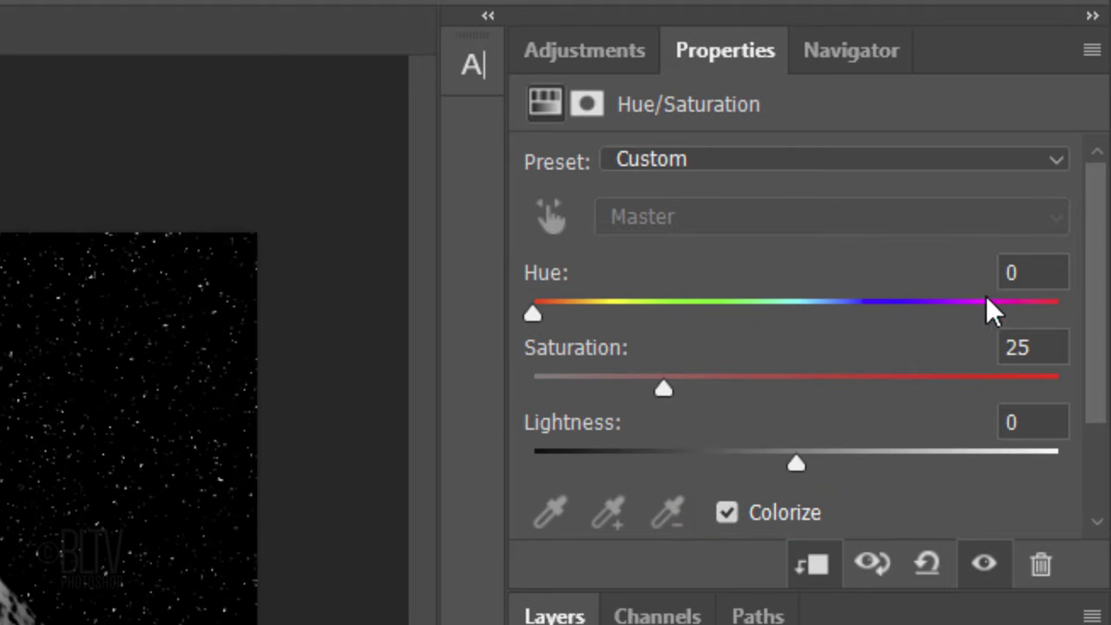
left_click(1028, 271)
type("30")
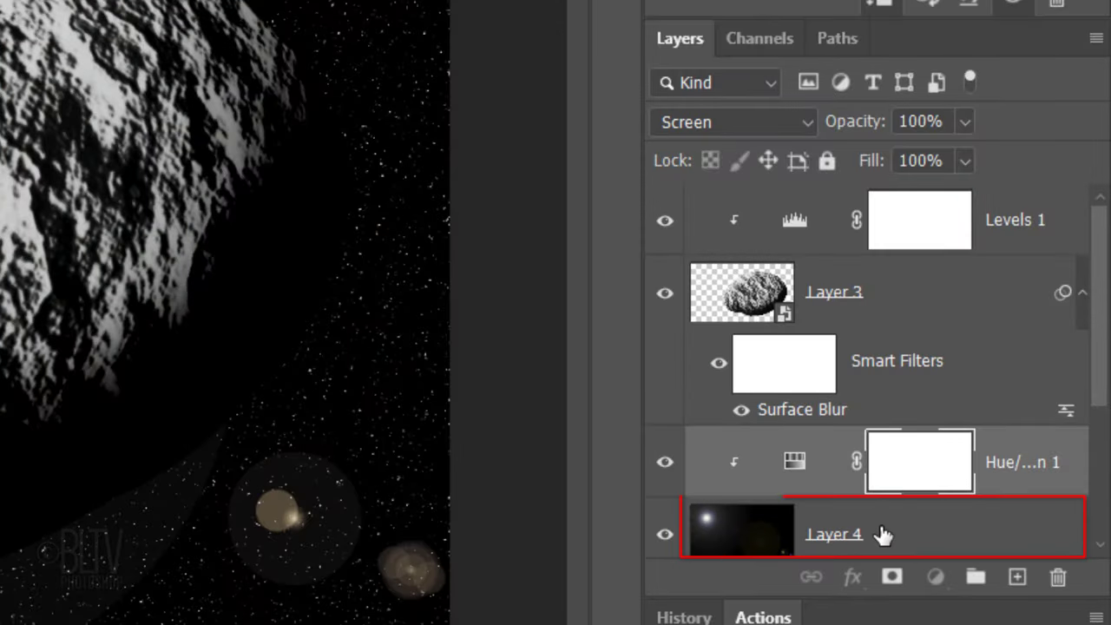
left_click(883, 534)
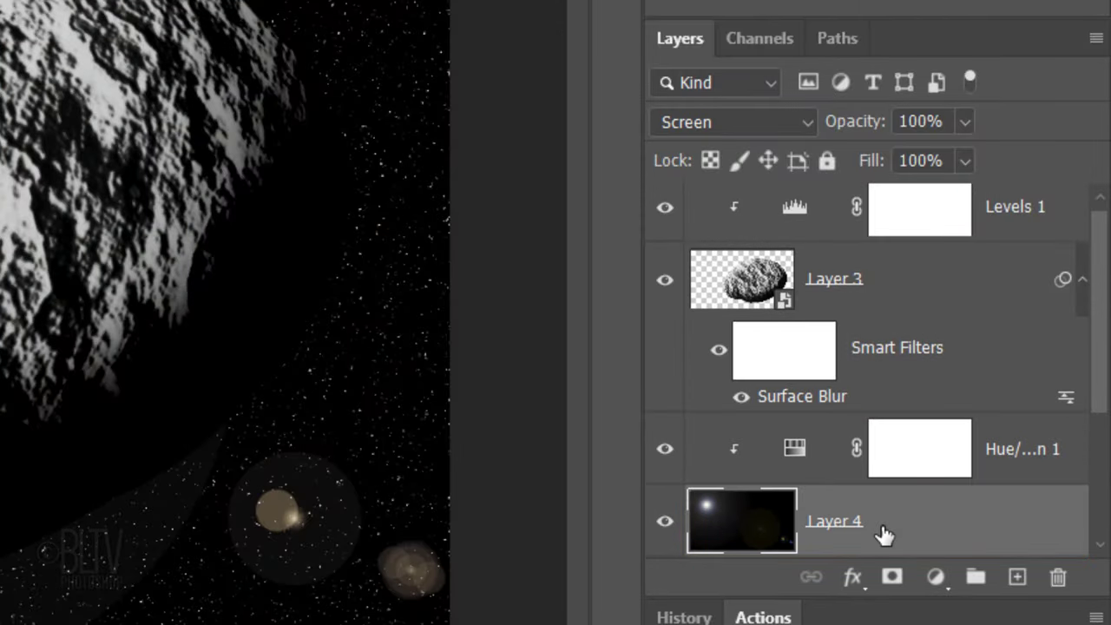
- Add a layer mask to Layer 4 and switch to the Brush tool
left_click(894, 580)
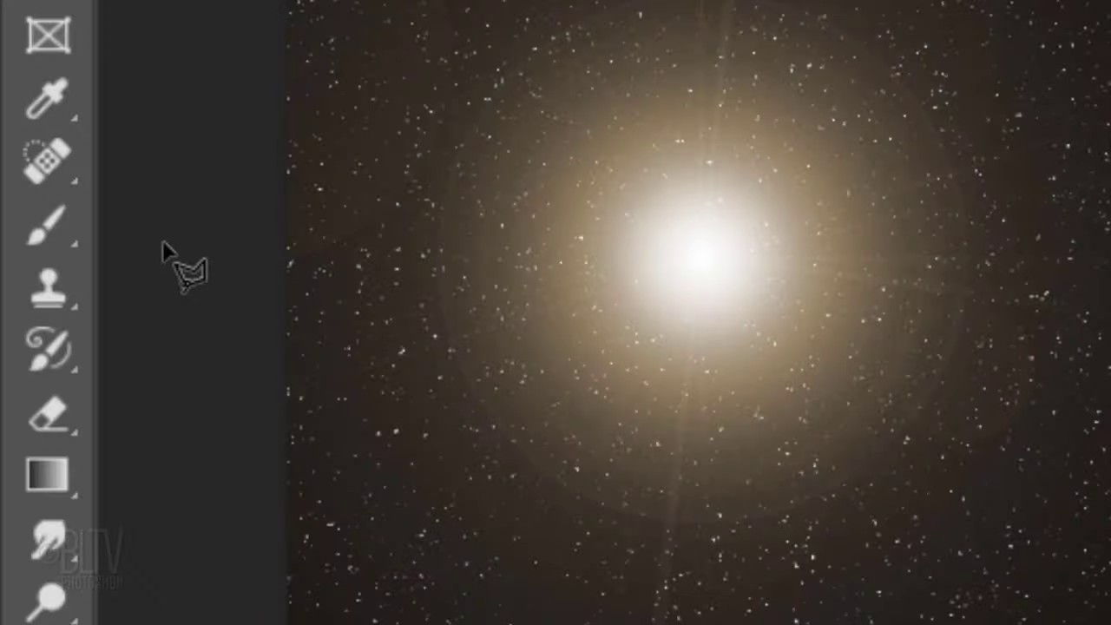
right_click(83, 233)
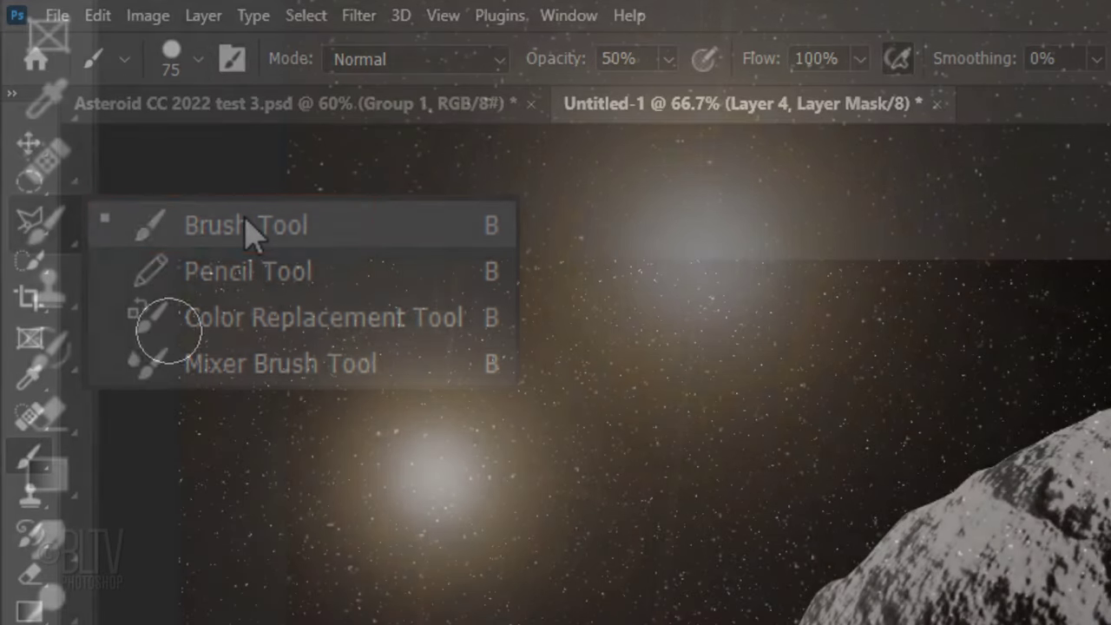
left_click(246, 227)
- Pick the 75 px Soft Round brush and adjust its opacity
left_click(198, 59)
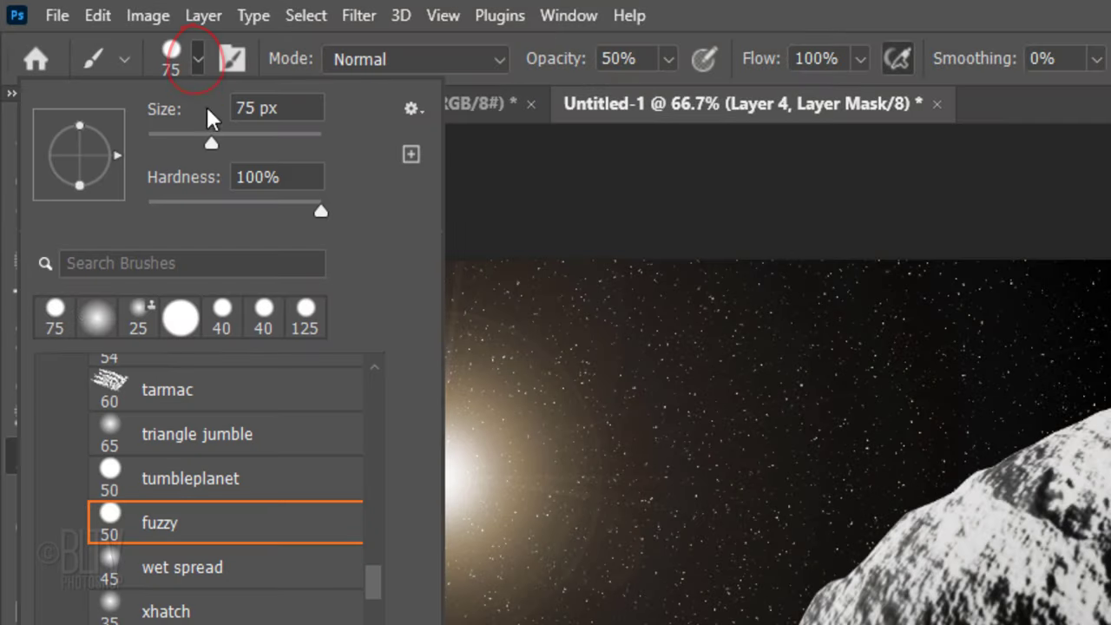
left_click_drag(370, 566, 372, 371)
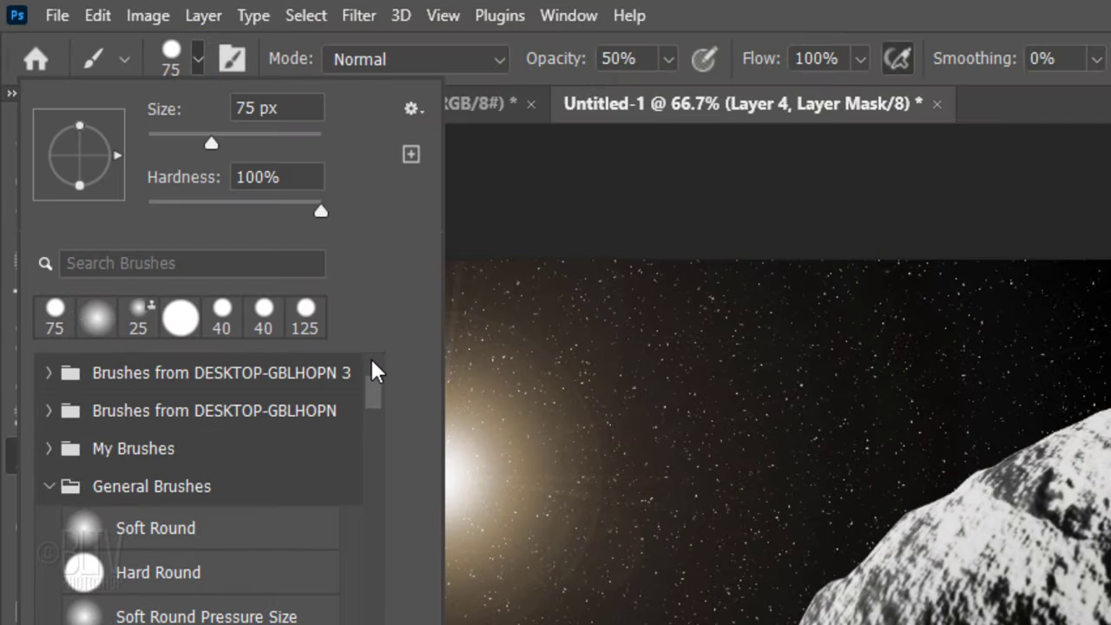
left_click(151, 528)
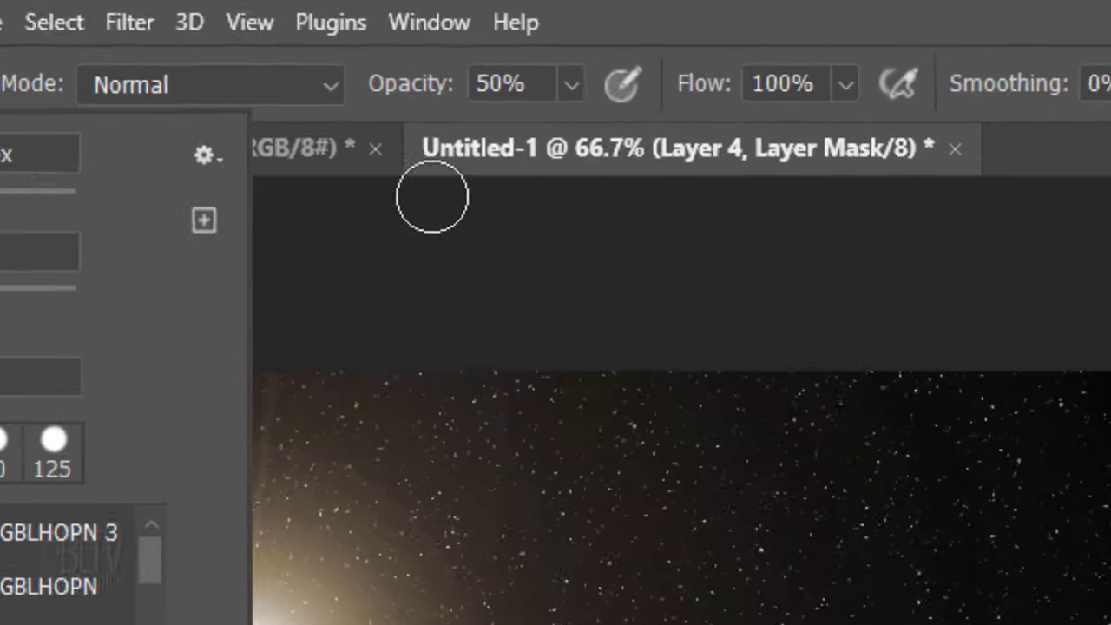
left_click(668, 59)
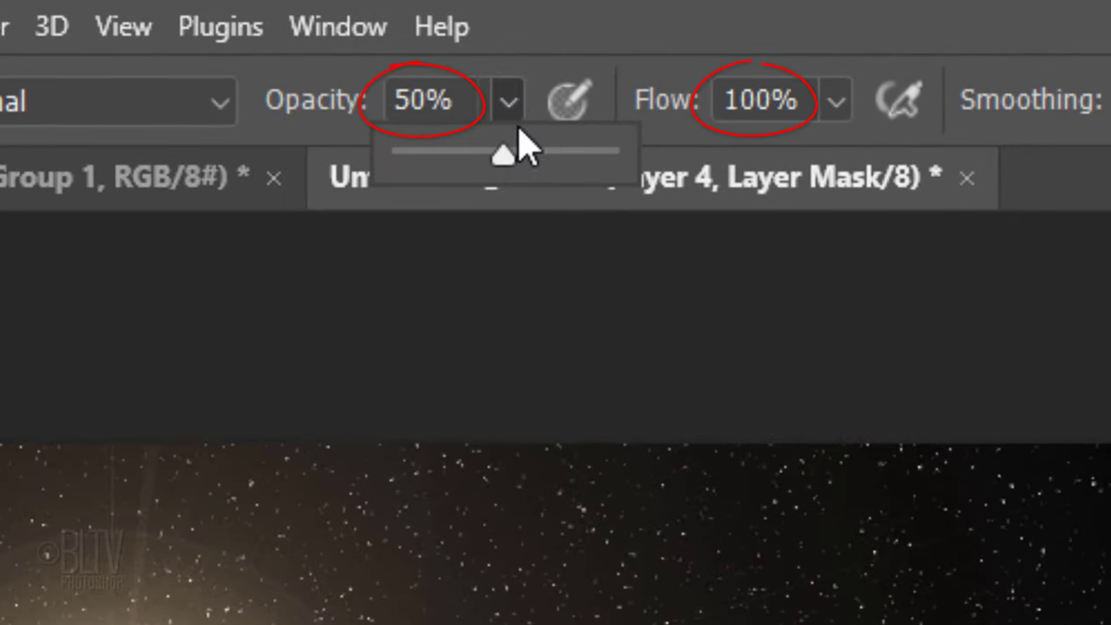
left_click_drag(506, 154, 823, 186)
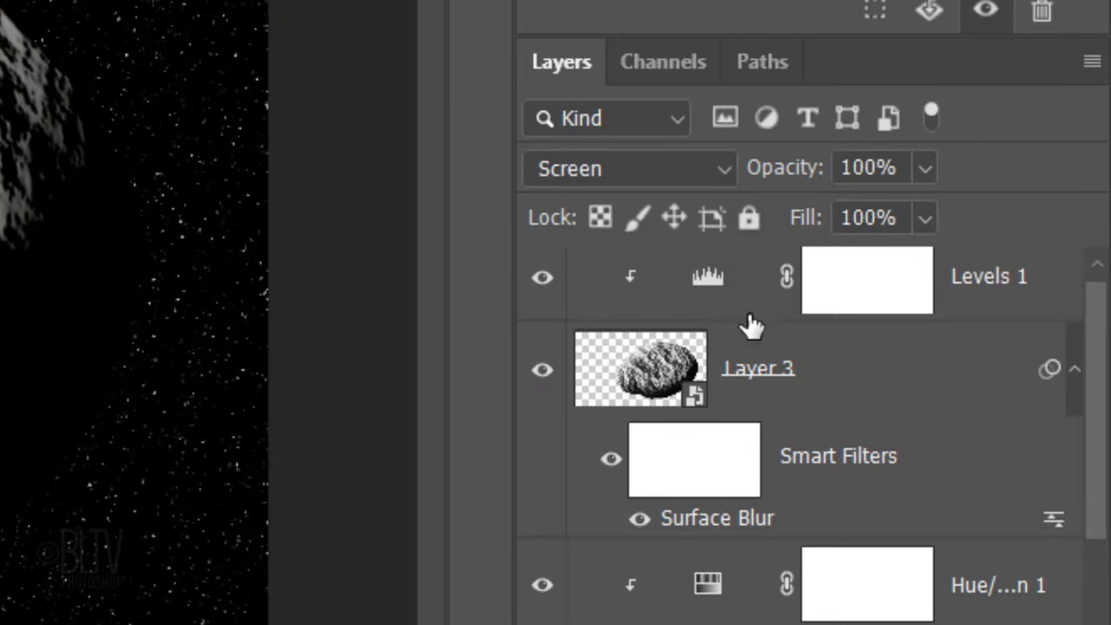
- Add a new layer named Trail above Levels 1
left_click(742, 295)
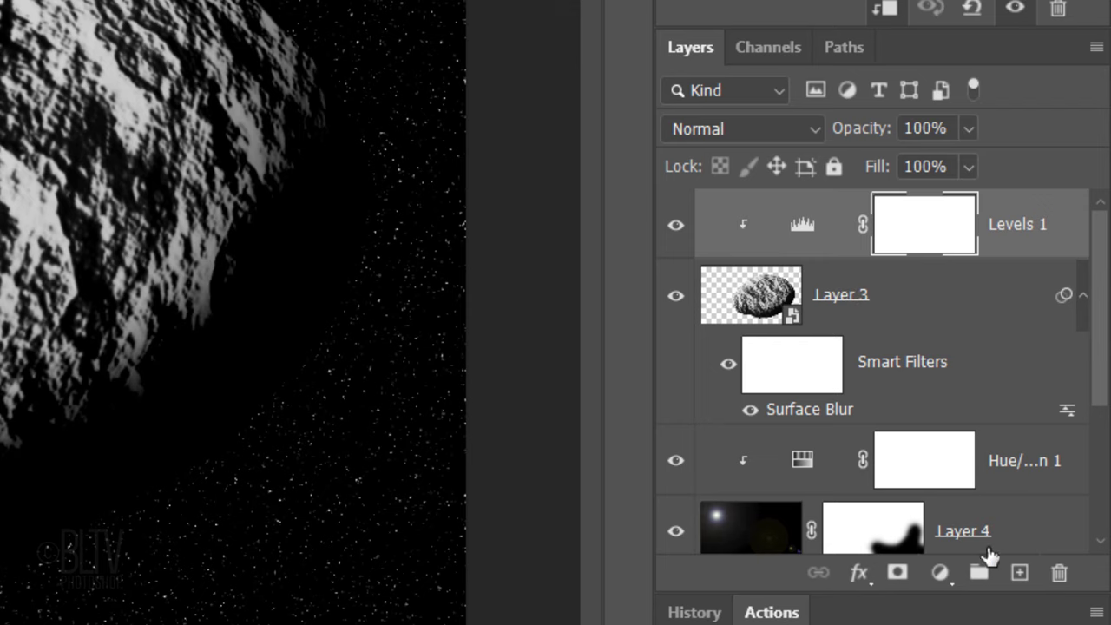
left_click(1018, 577)
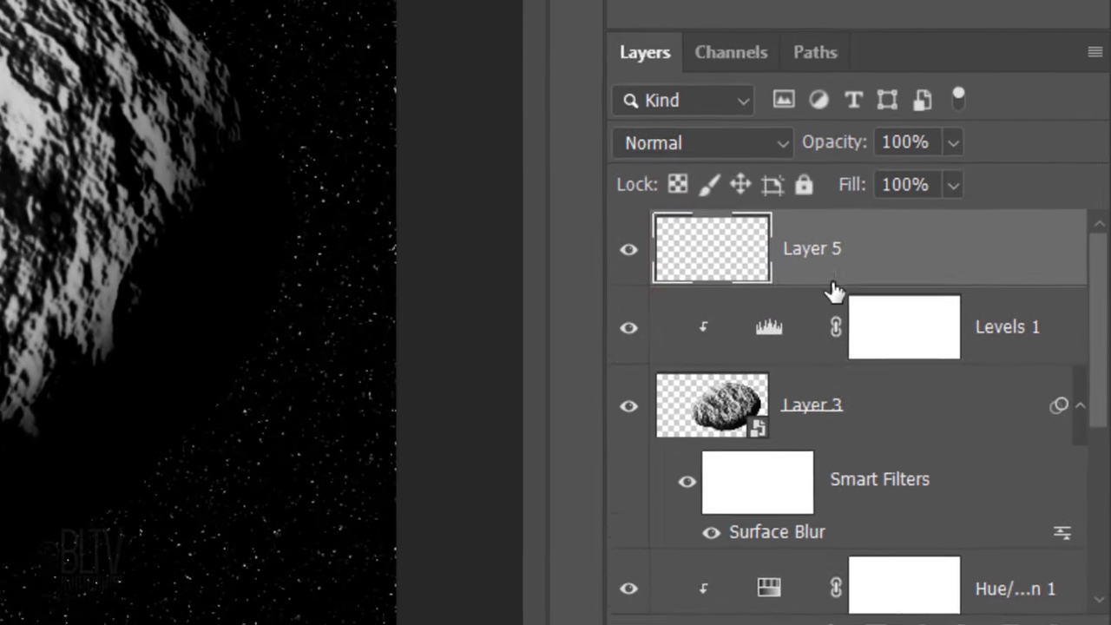
double_click(823, 225)
type("Trai")
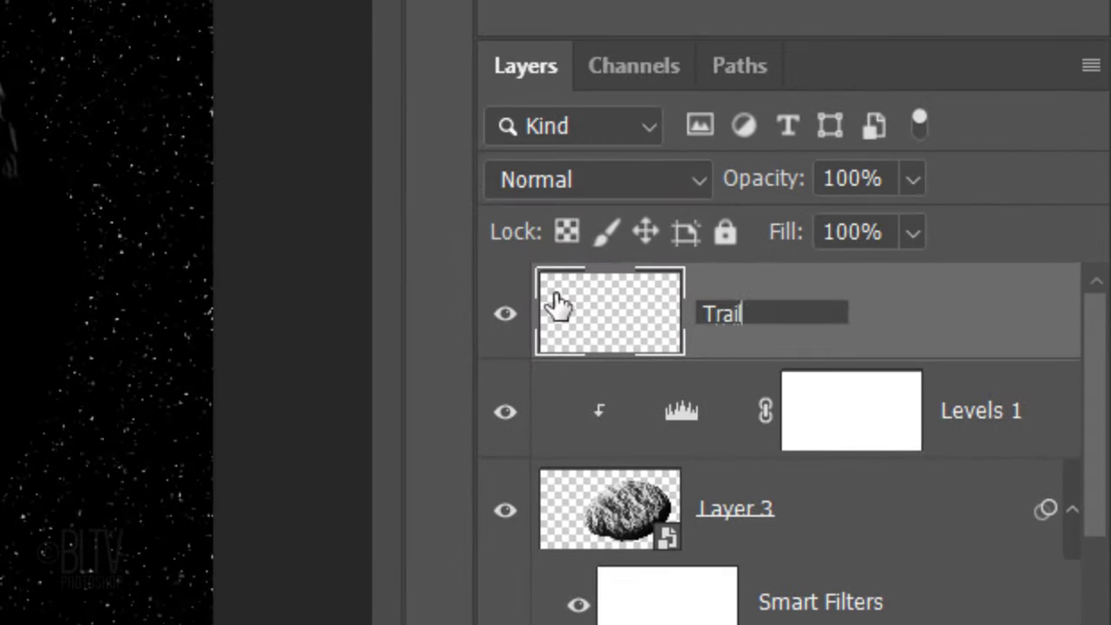
key("Return")
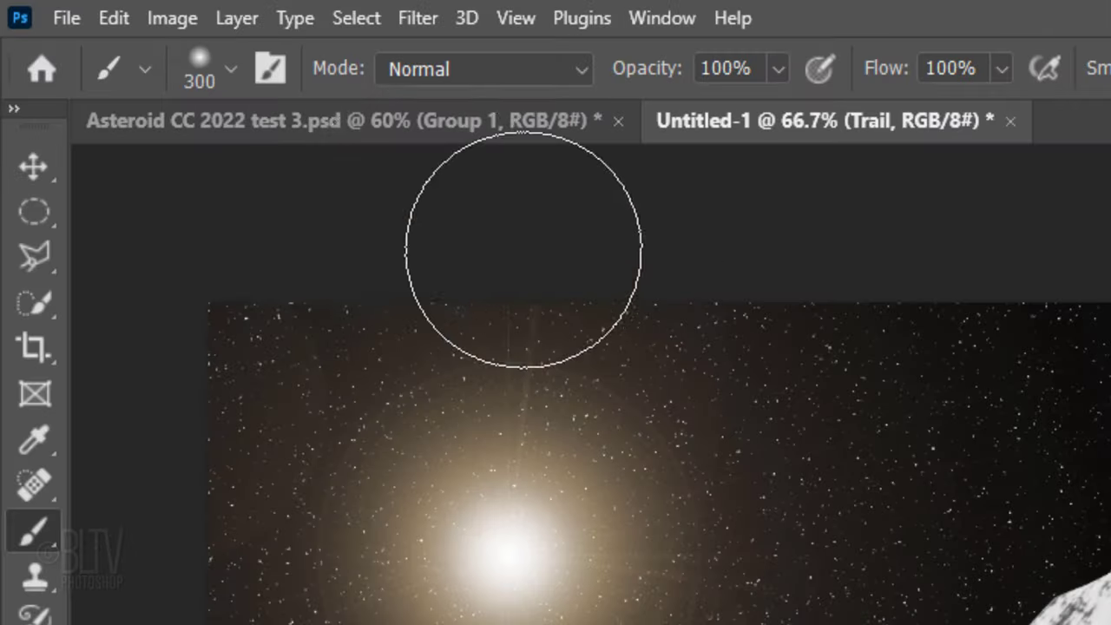
- Choose the fuzzy brush at 300 px size and 20% opacity
left_click(231, 62)
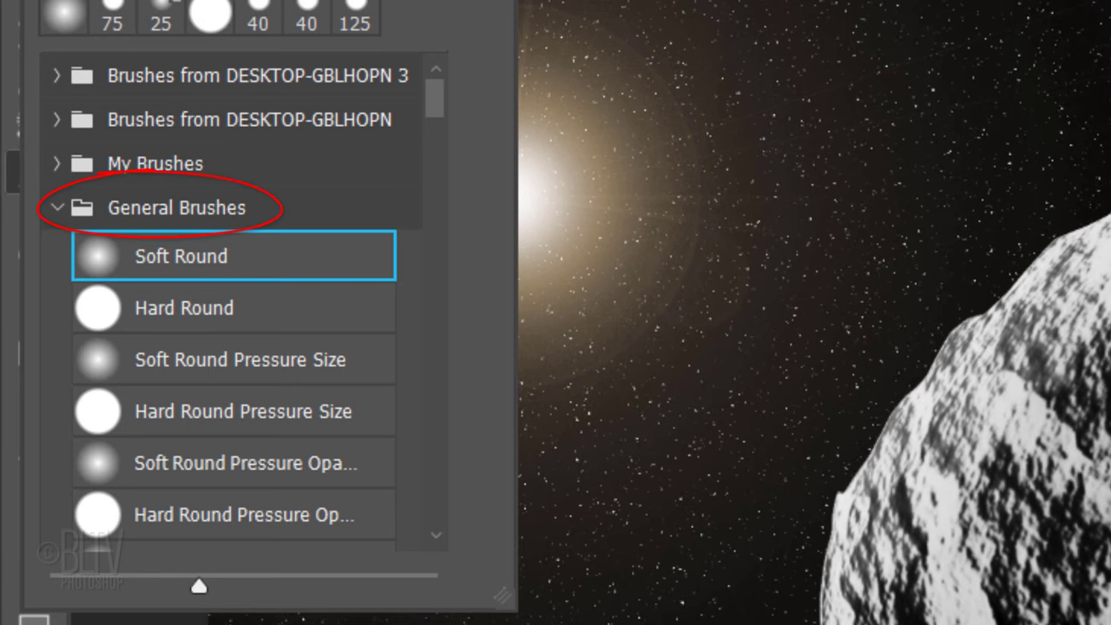
left_click_drag(430, 86, 433, 196)
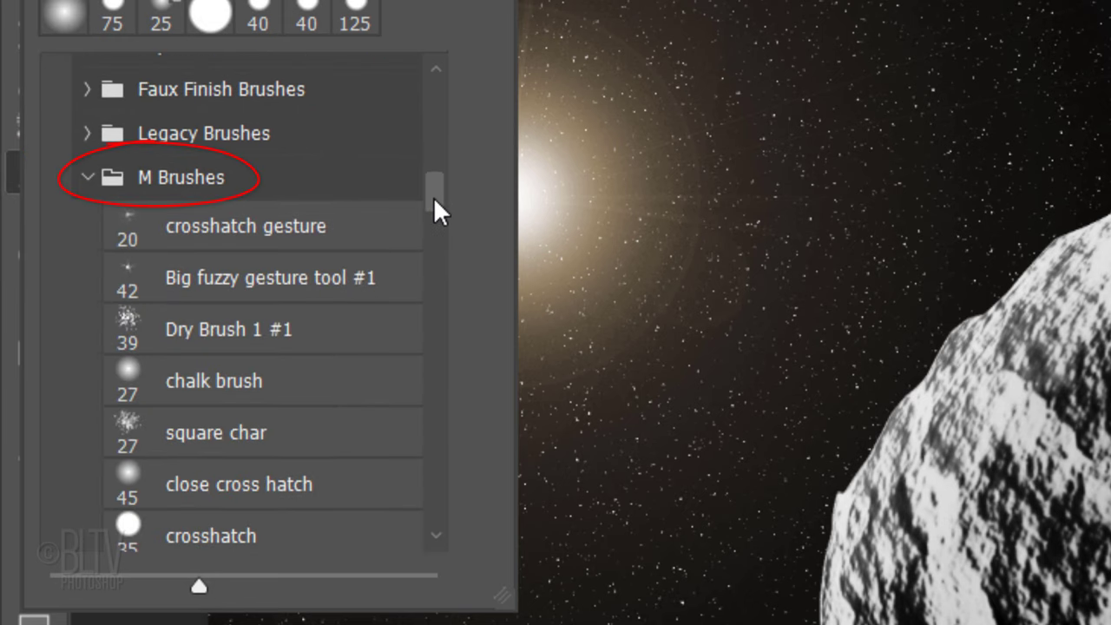
left_click_drag(433, 196, 426, 323)
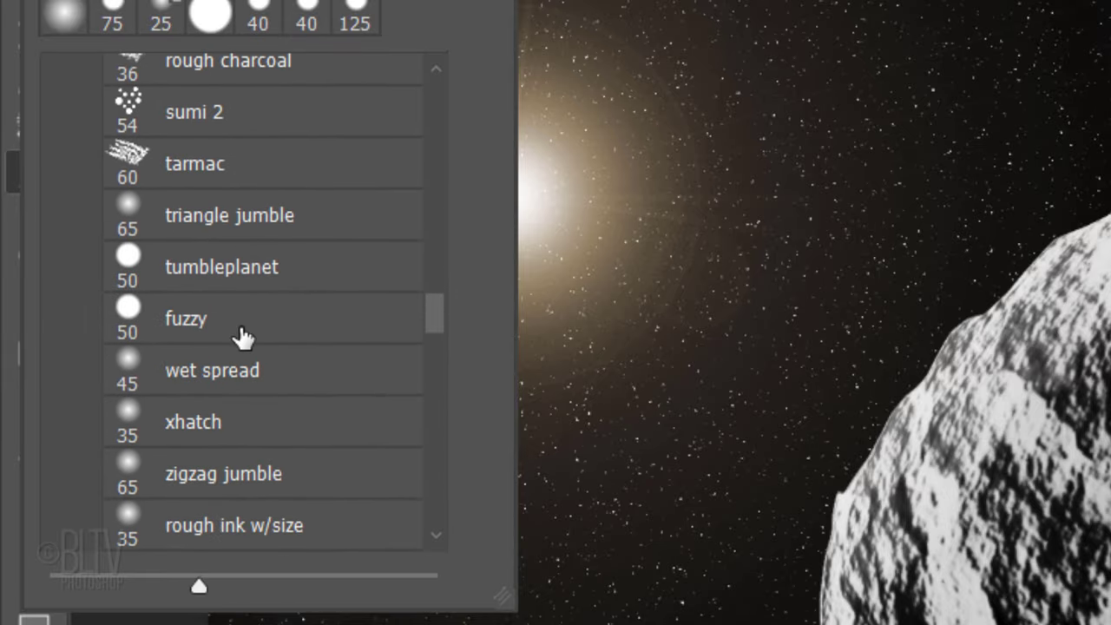
left_click(195, 323)
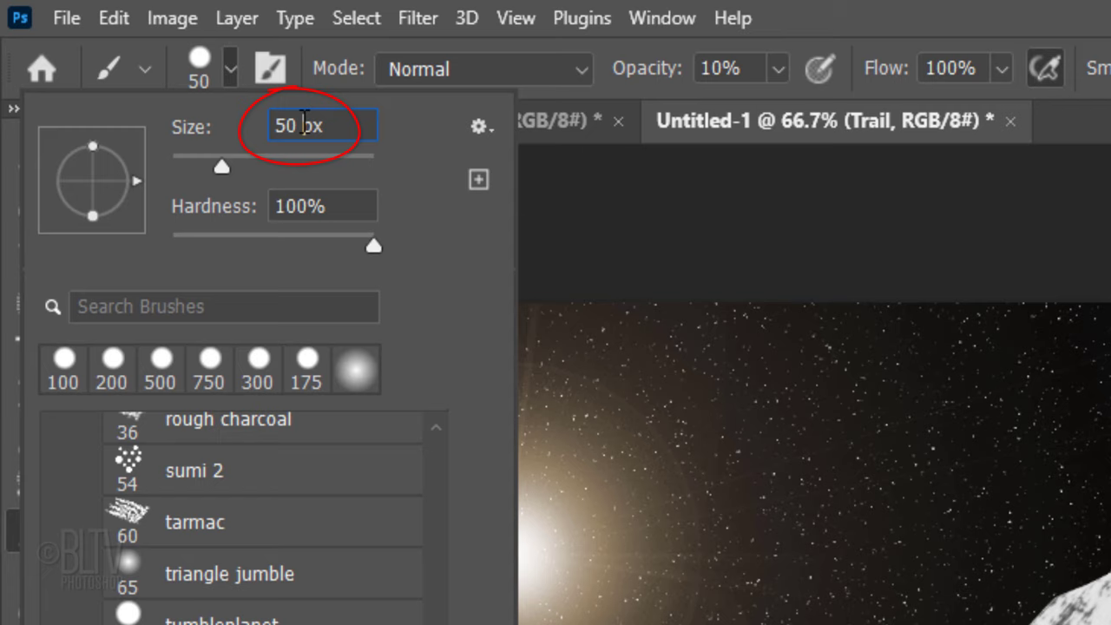
double_click(304, 125)
type("300")
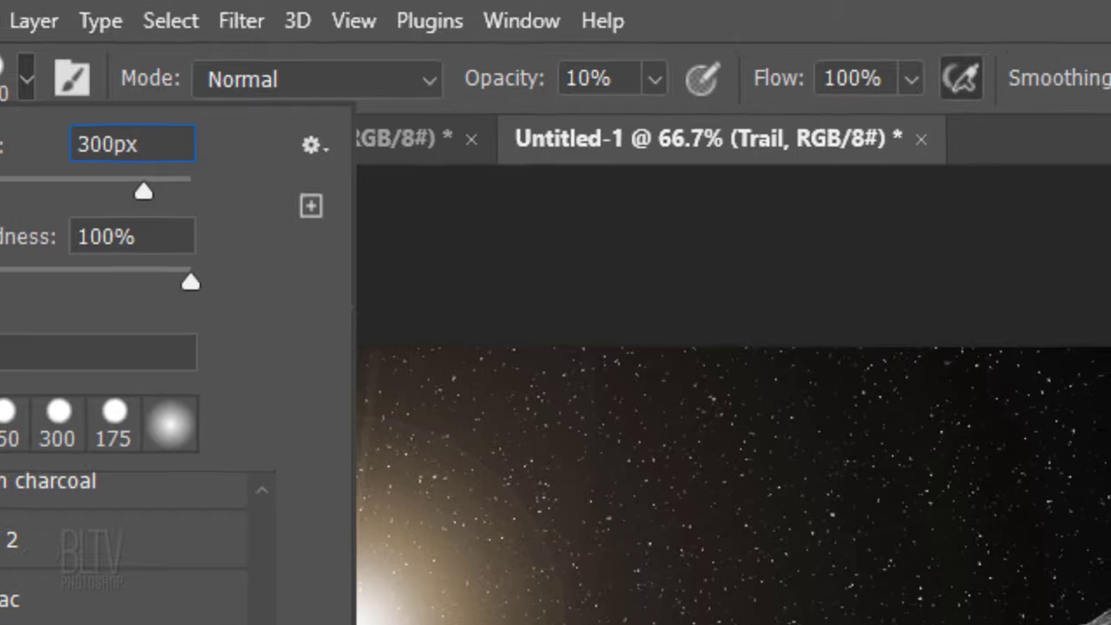
key("Return")
double_click(497, 85)
type("20")
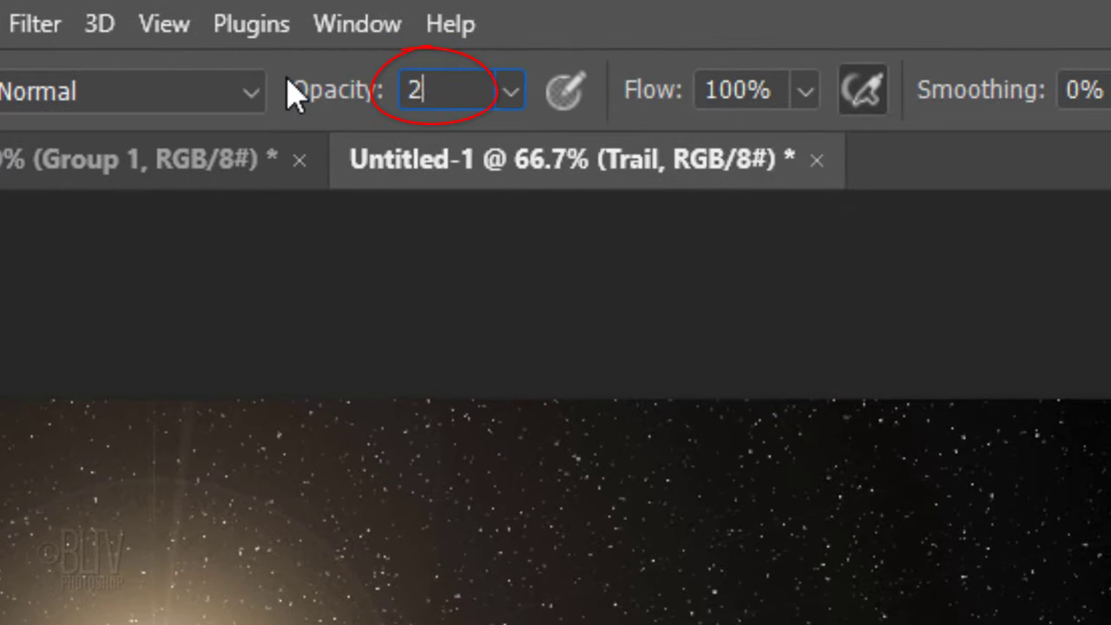
key("Return")
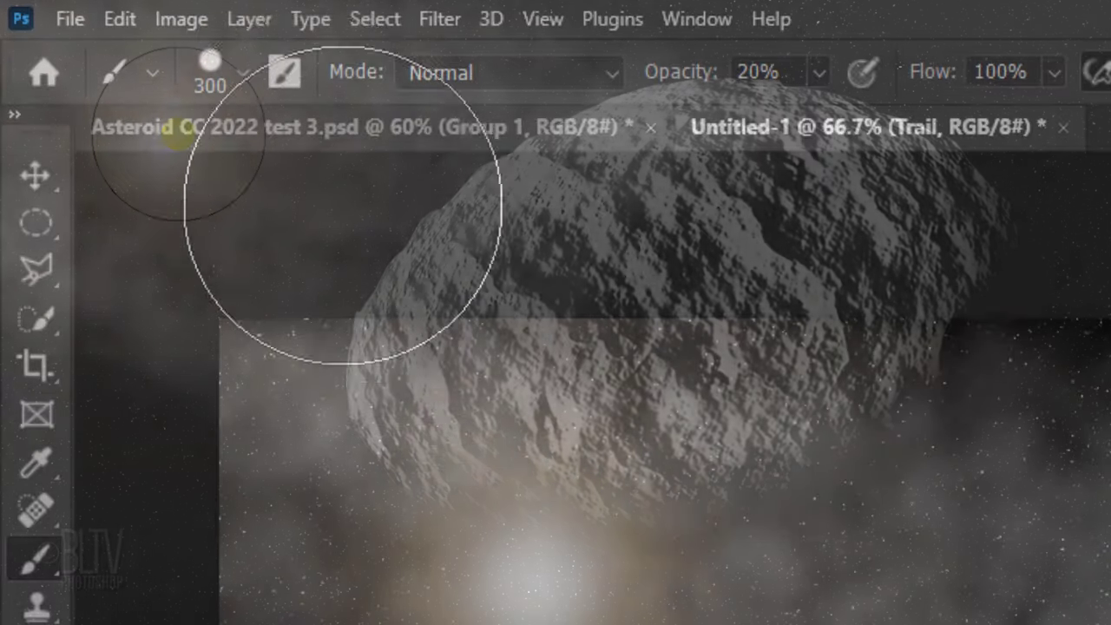
- Change the brush to 150 px size and 10% opacity
left_click(245, 73)
left_click(330, 132)
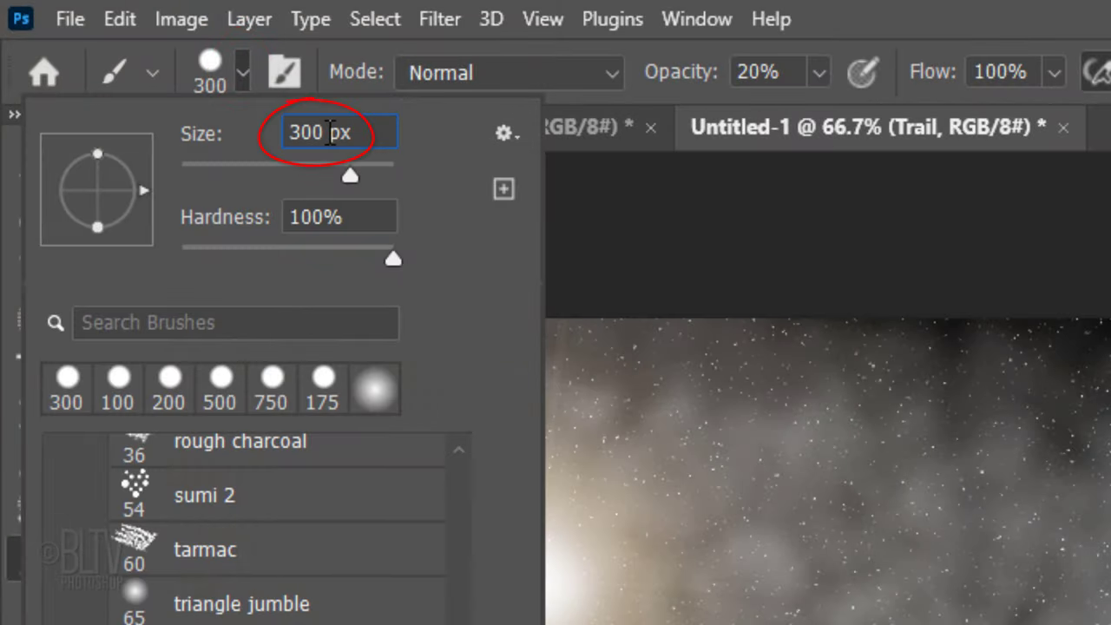
type("150")
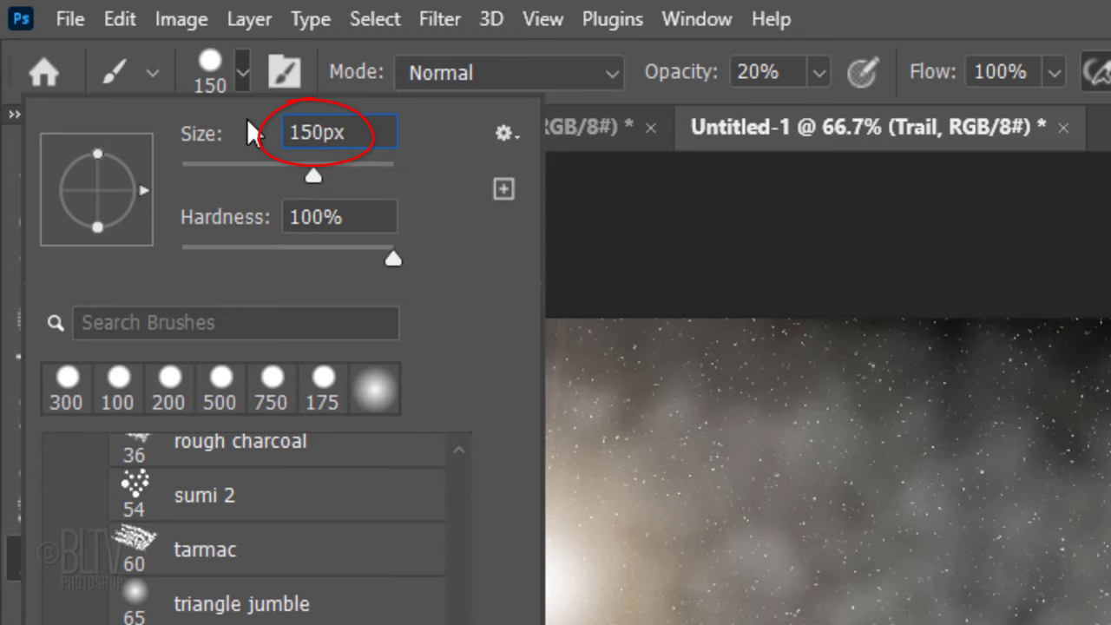
left_click(759, 71)
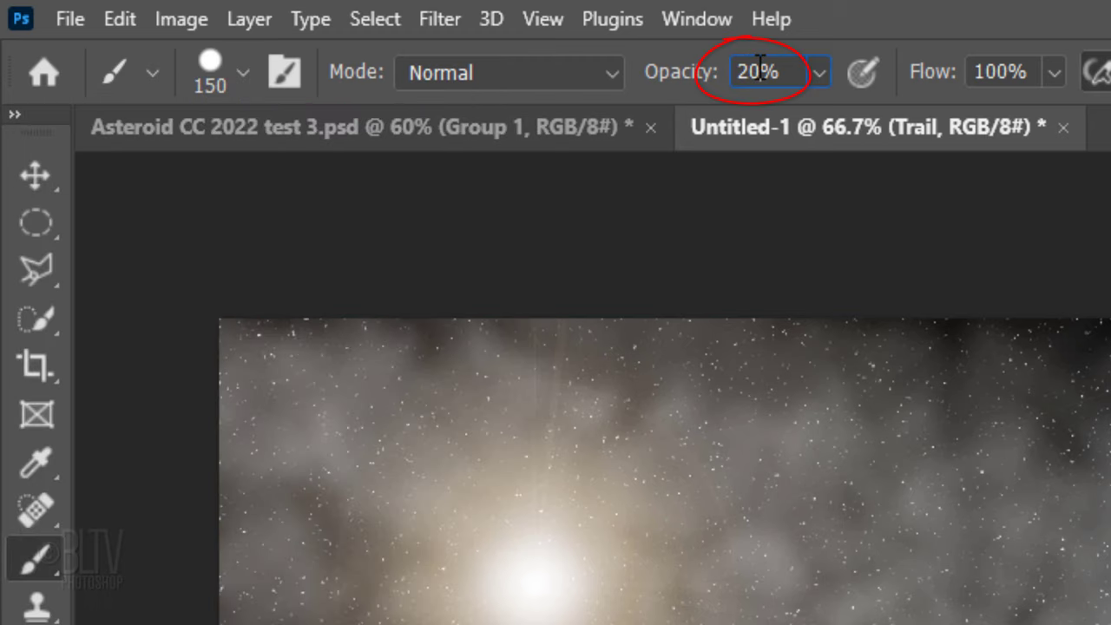
type("10")
key("Return")
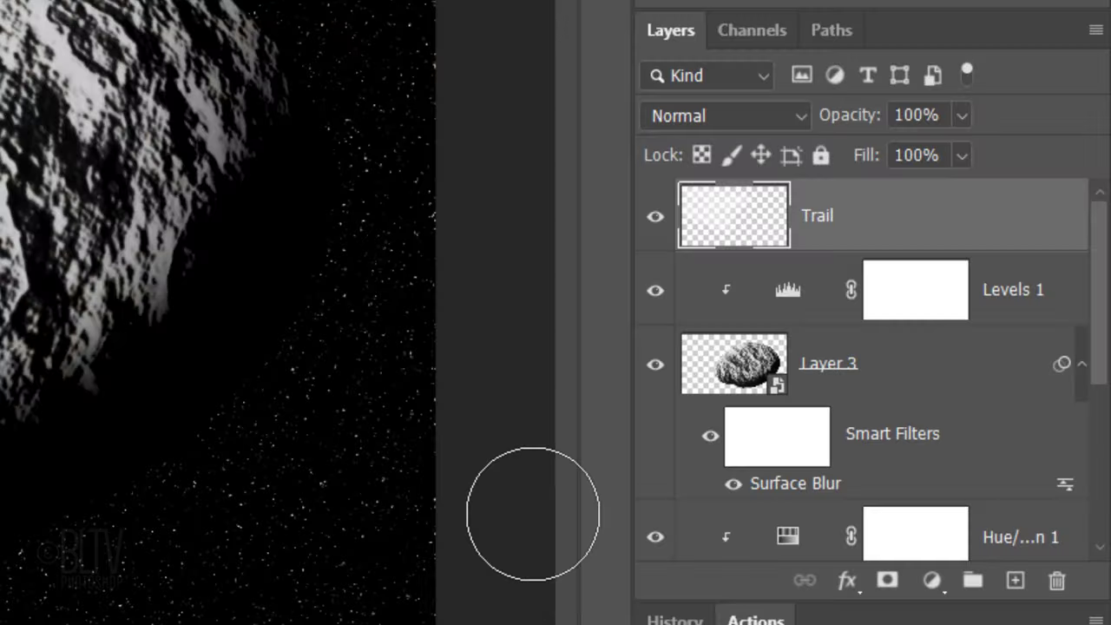
- Mask the Trail layer with a black-to-white gradient dragged from the left edge toward the asteroid
left_click(886, 582)
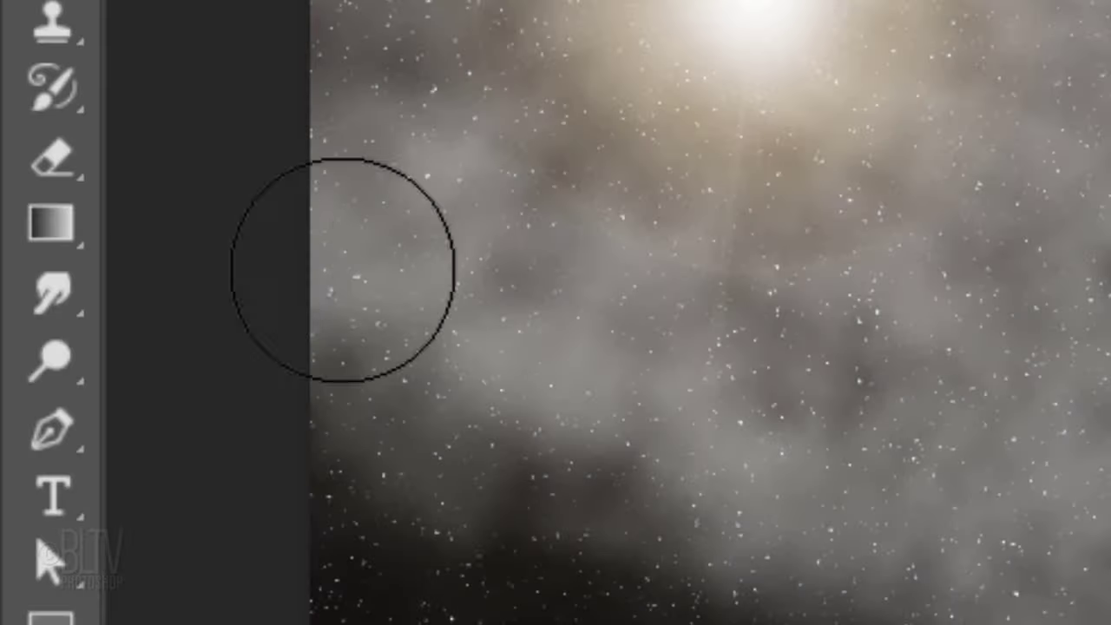
right_click(52, 226)
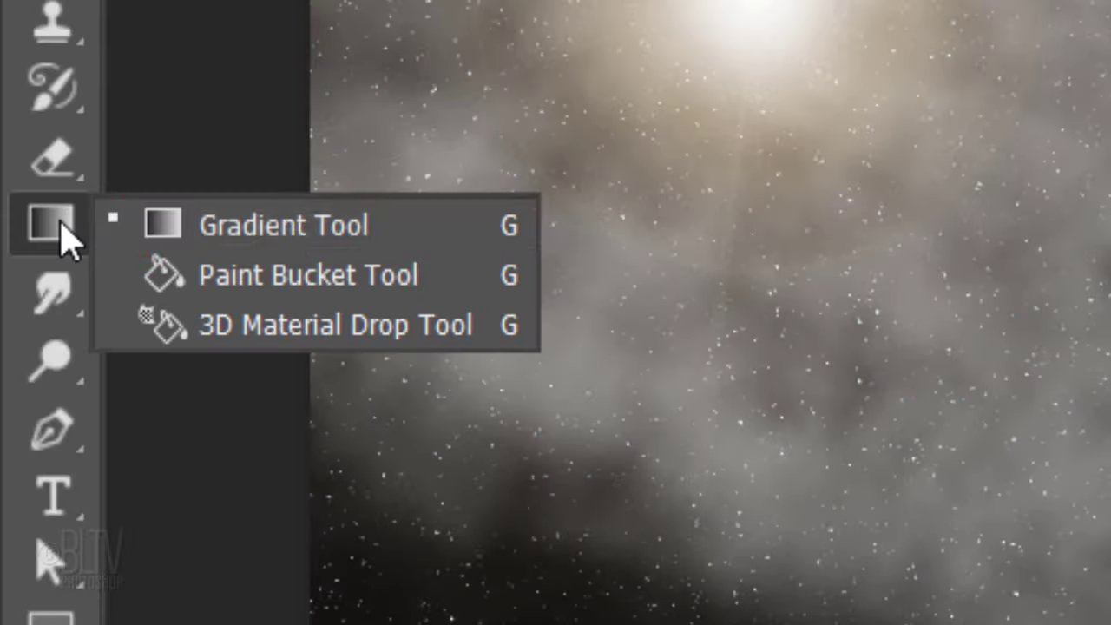
left_click(289, 222)
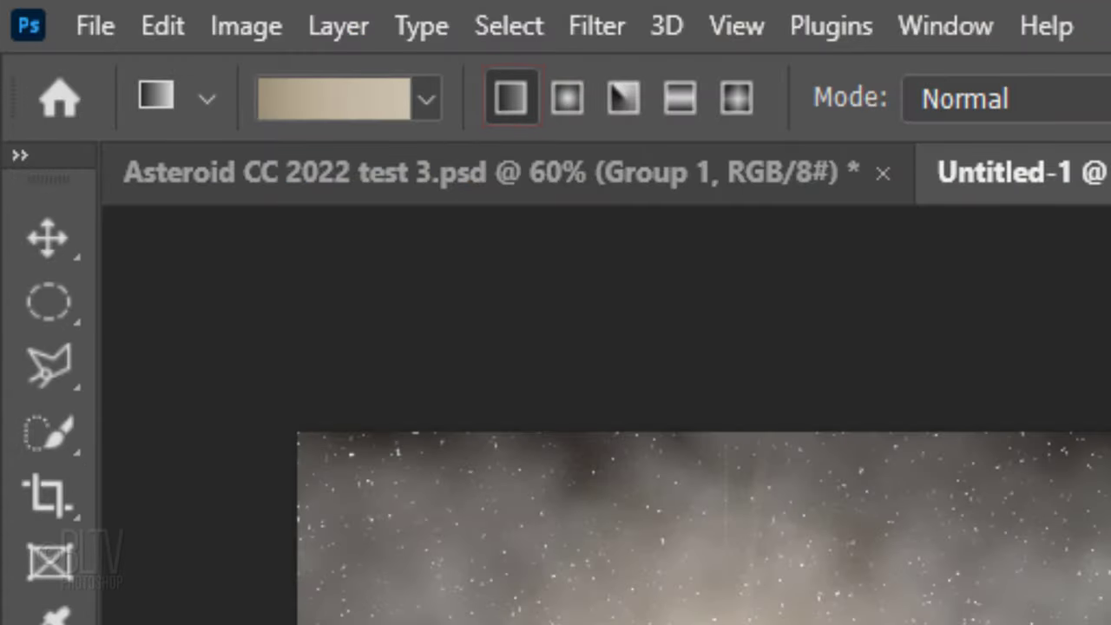
left_click(425, 99)
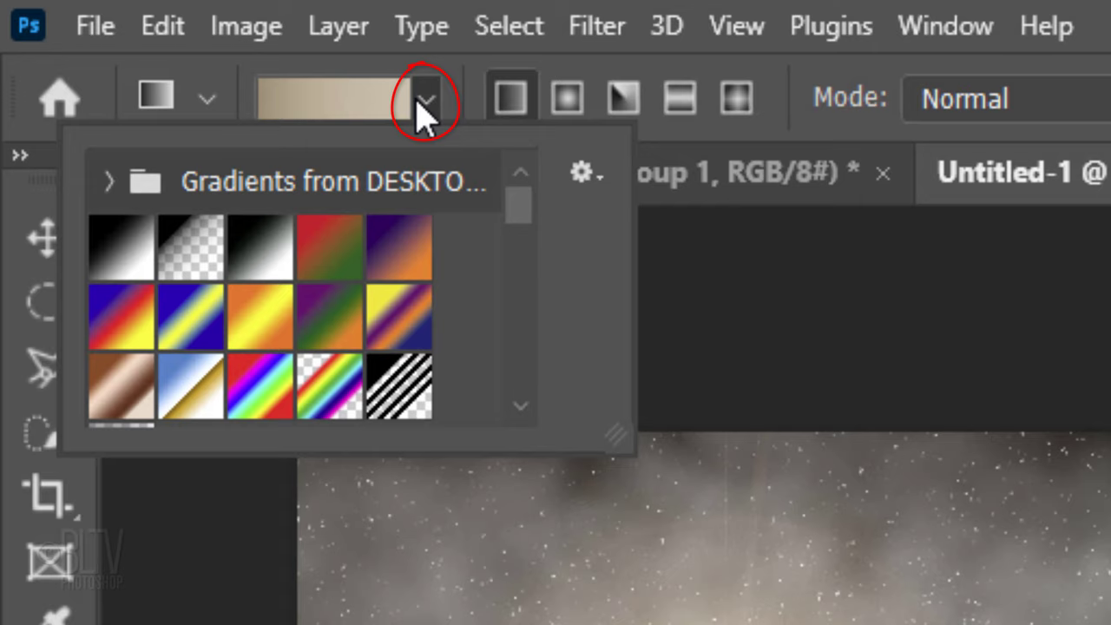
left_click(115, 263)
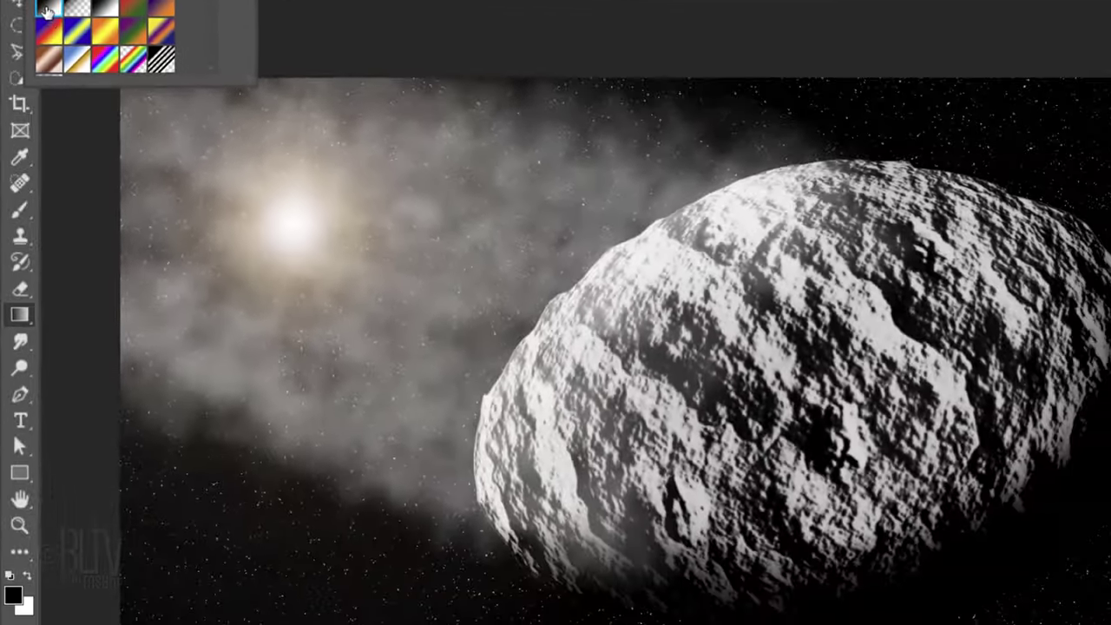
left_click(113, 139)
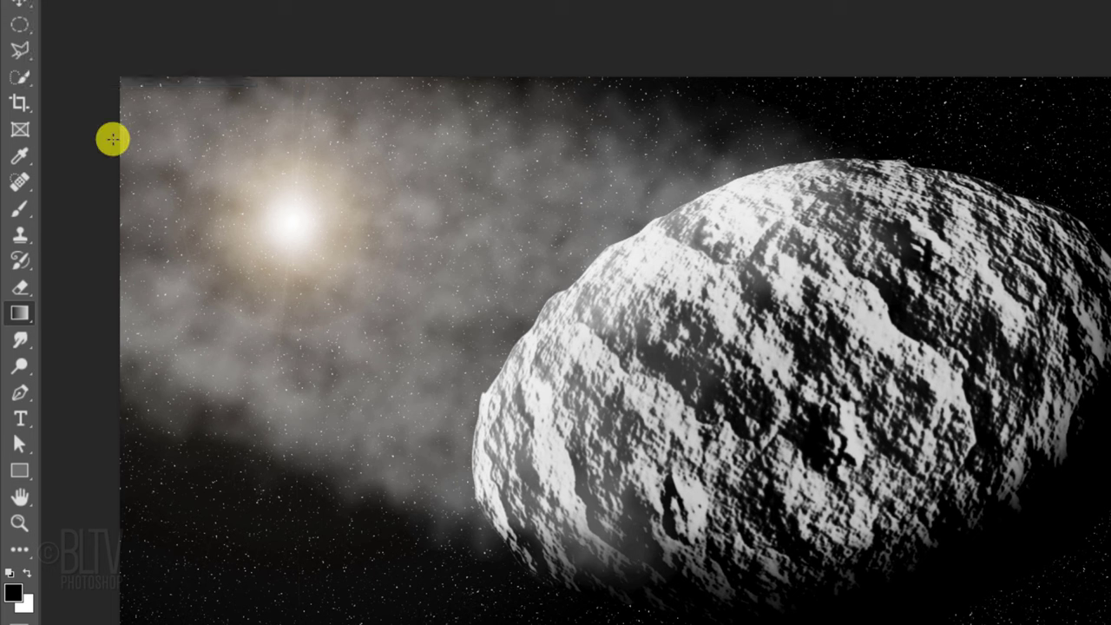
left_click_drag(113, 139, 503, 290)
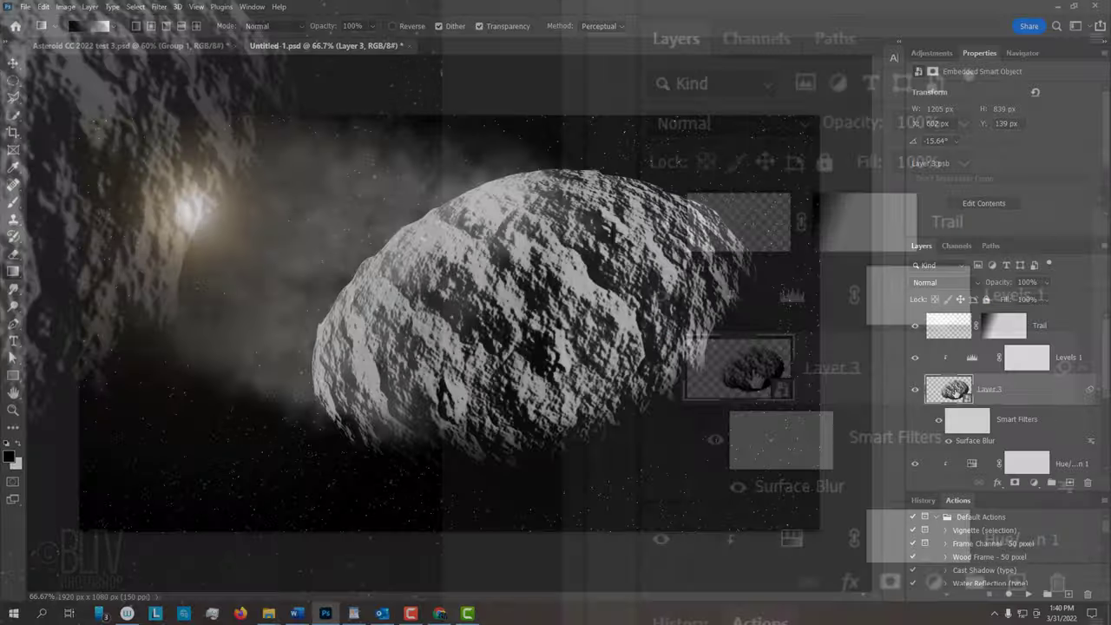
- Drill through Layer 3's nested smart objects to open the innermost Layer 1.psb
double_click(752, 381)
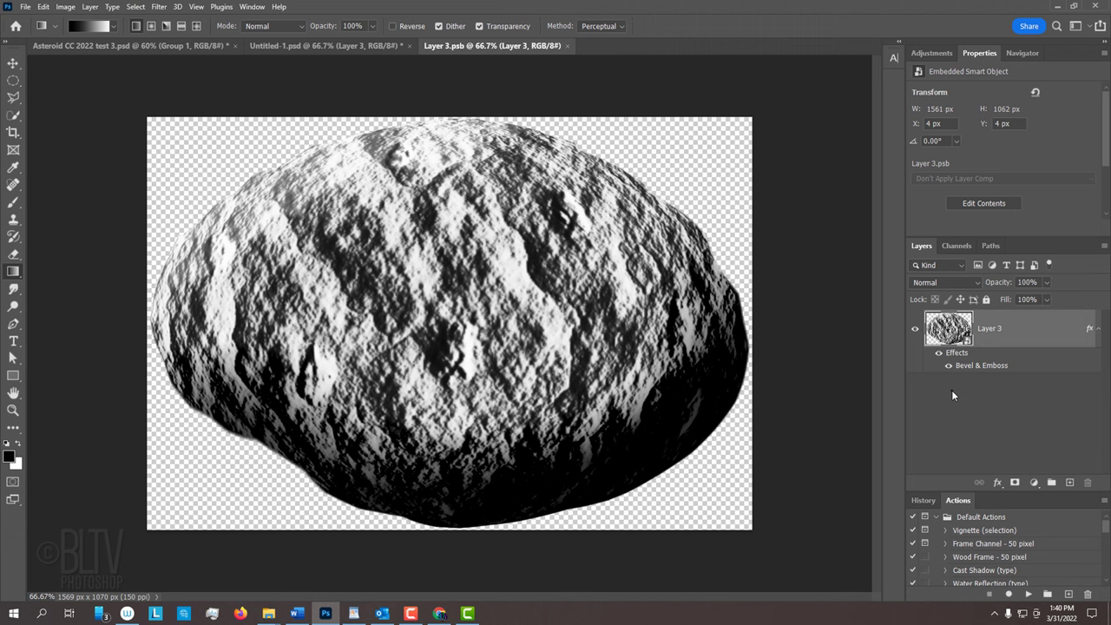
double_click(949, 329)
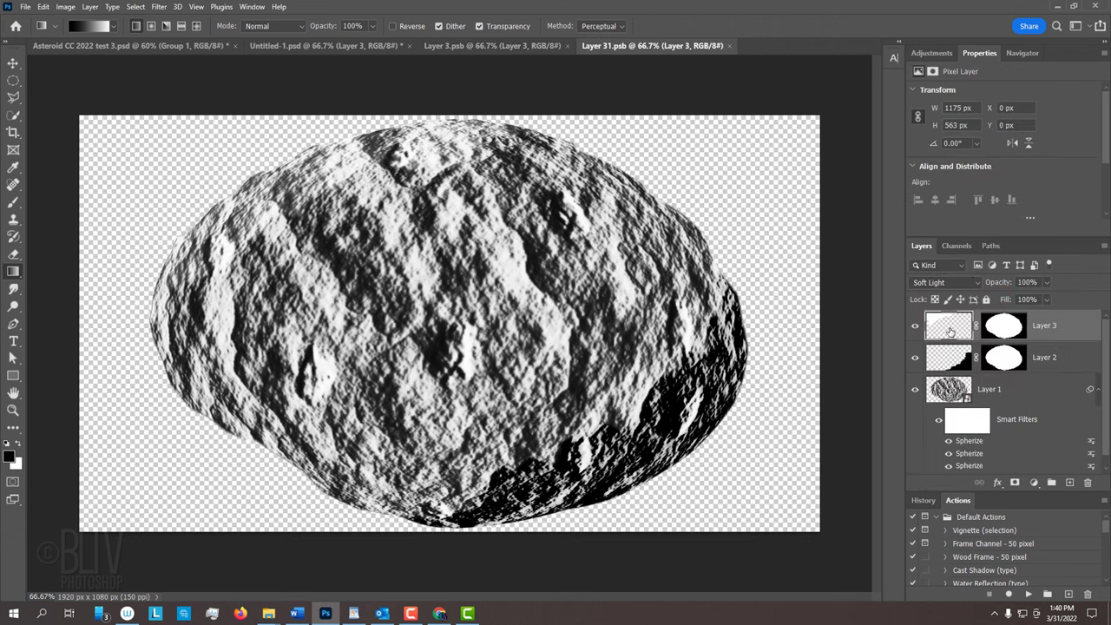
double_click(948, 390)
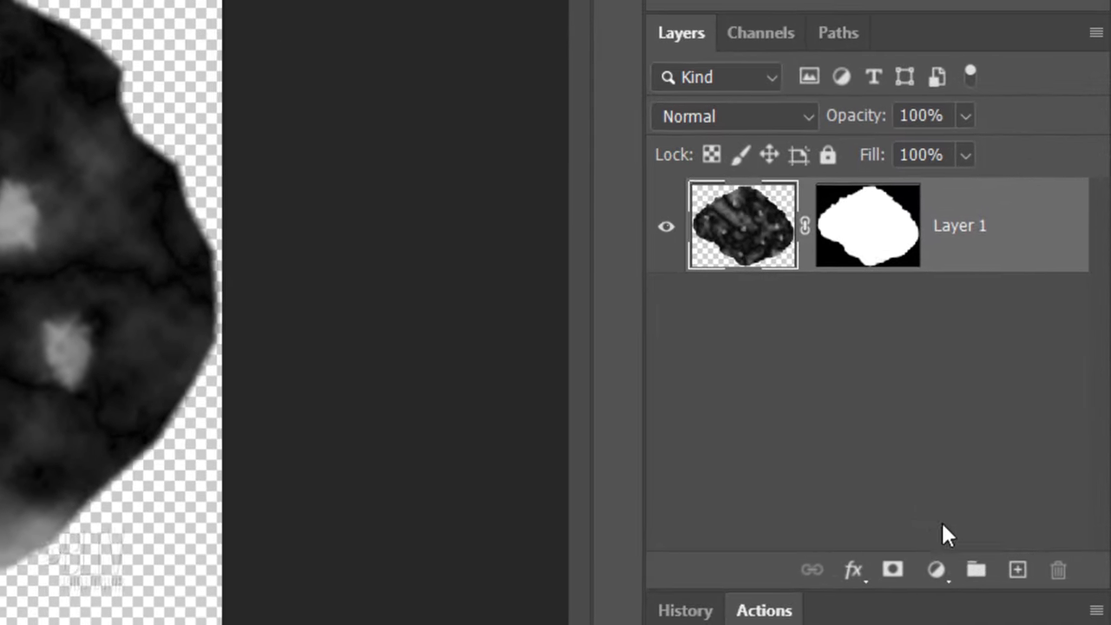
- Add Layer 2 with a copy of Layer 1's mask, load it as a selection, and hide Layer 1
left_click(1016, 572)
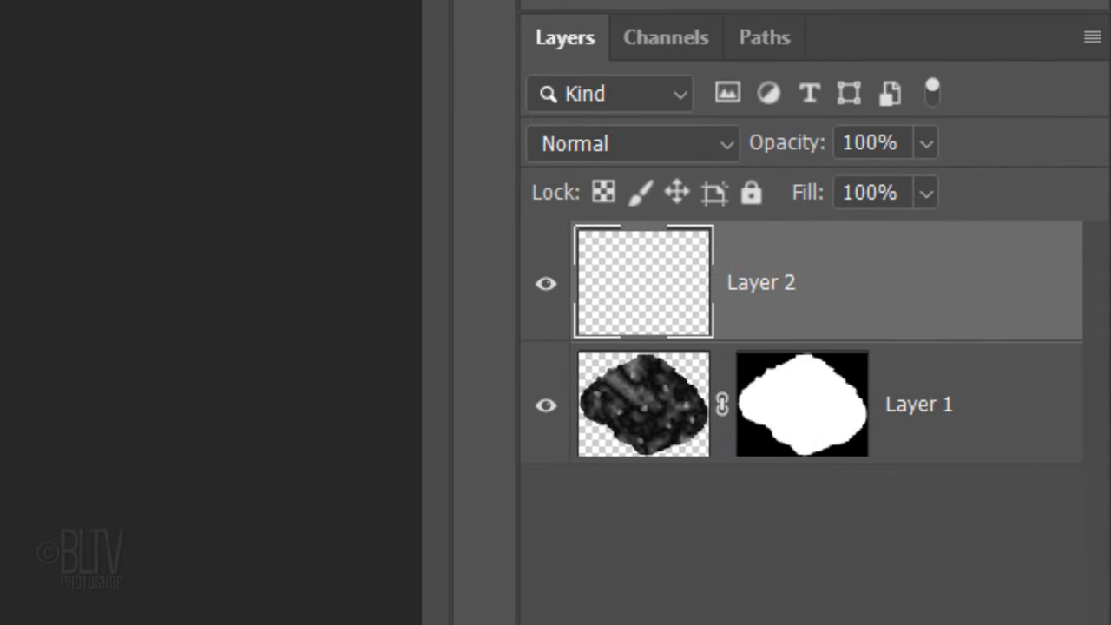
key("alt")
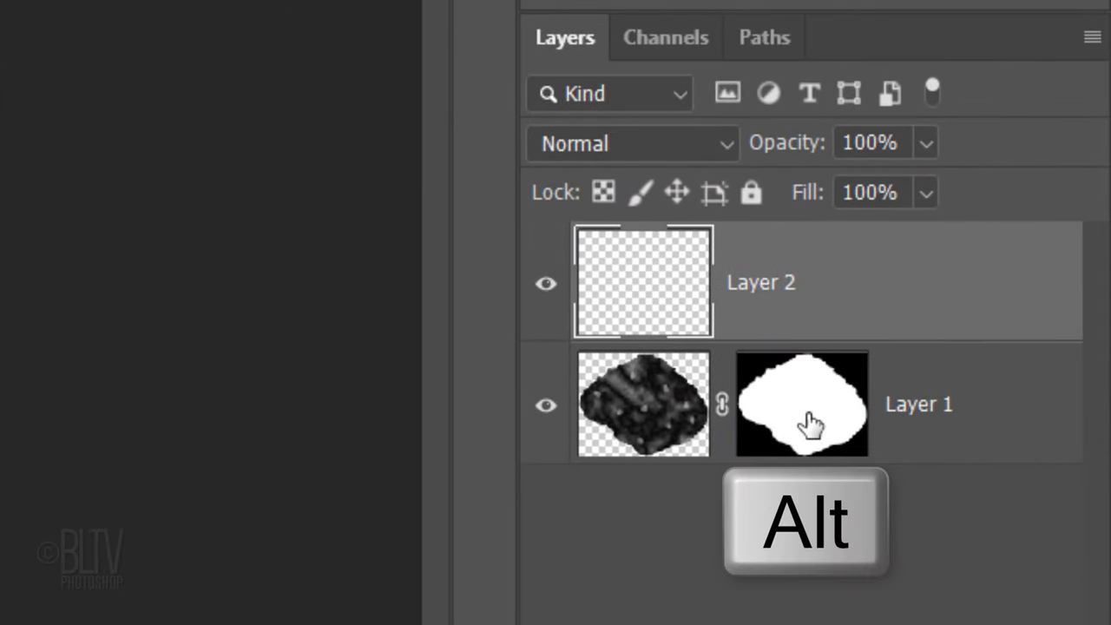
left_click_drag(810, 423, 807, 281)
key("ctrl")
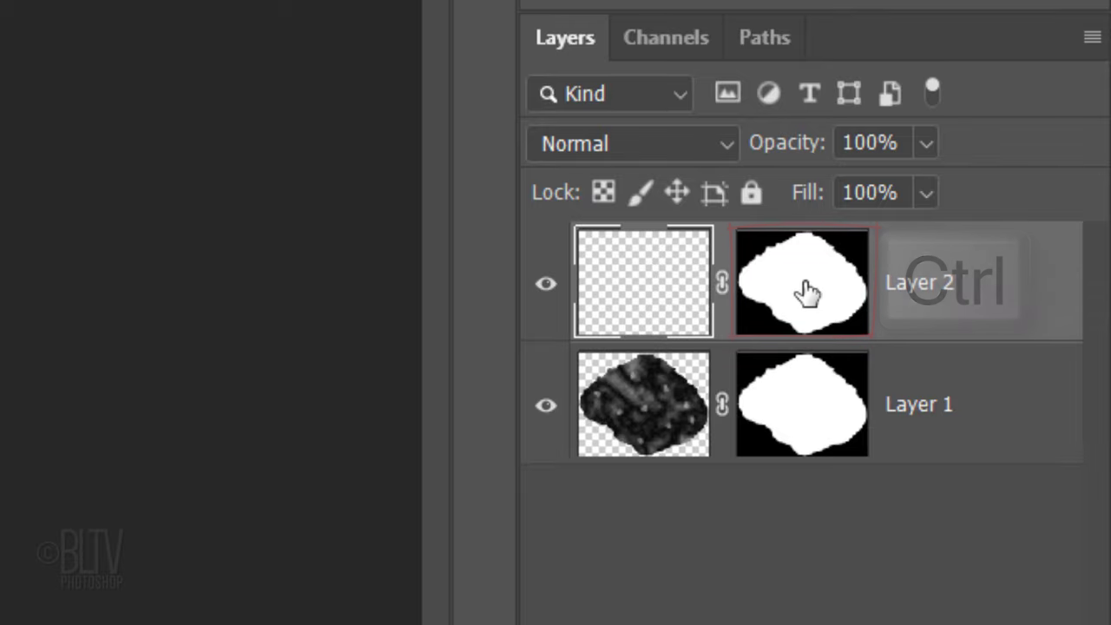
left_click(545, 406)
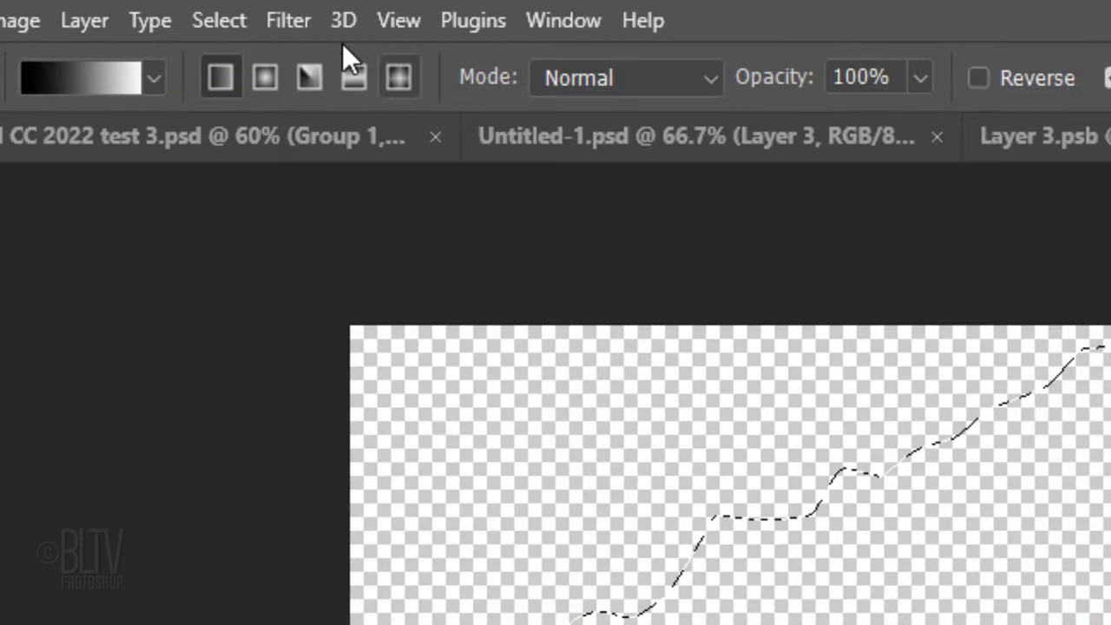
- Fill the selection with Render Clouds
left_click(158, 7)
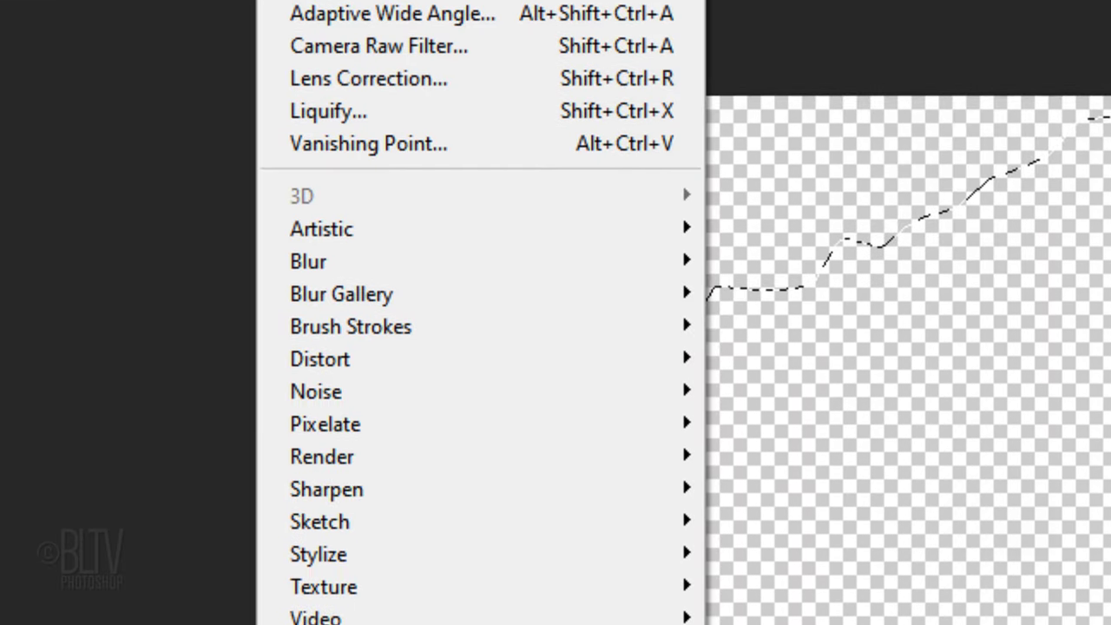
mouse_move(327, 359)
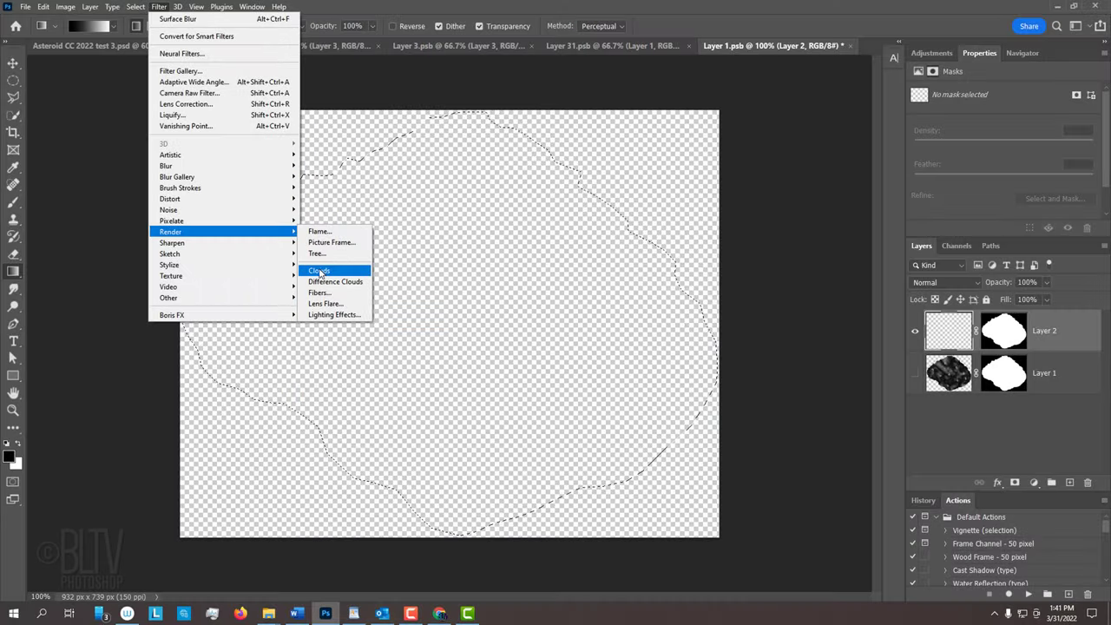
left_click(320, 271)
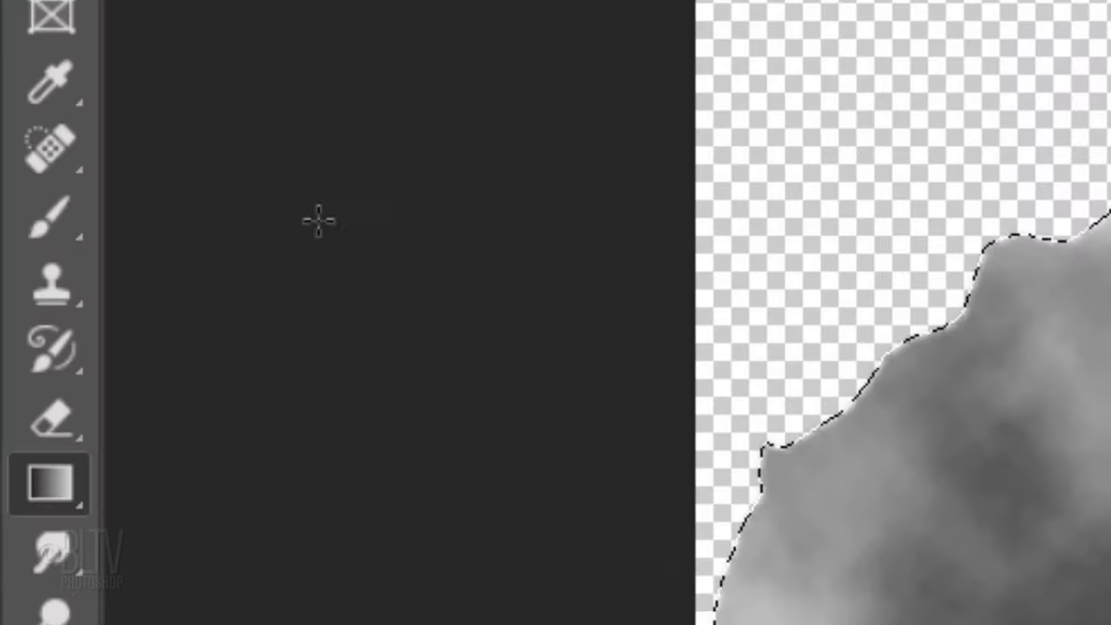
- Pick the standard Brush at 30% opacity with white as the painting colour
left_click(52, 221)
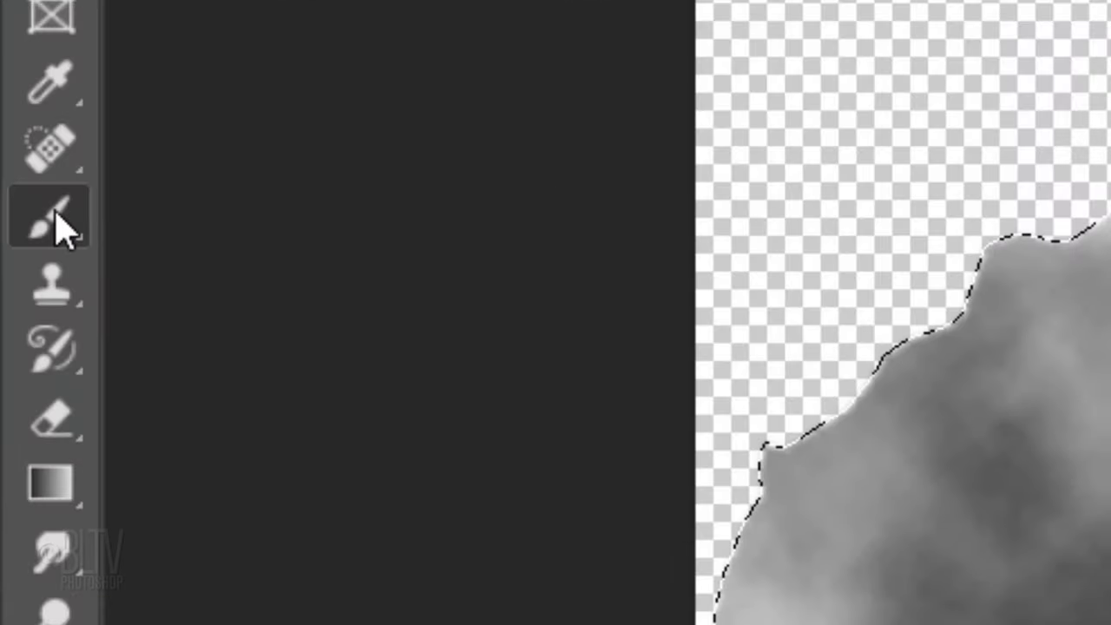
left_click(263, 218)
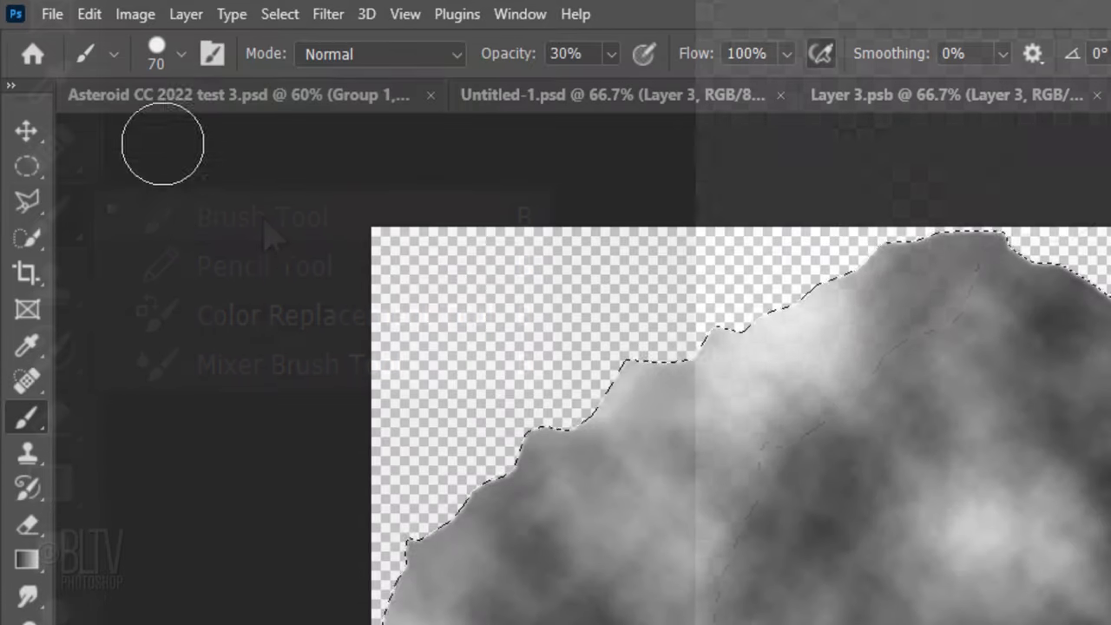
left_click(178, 52)
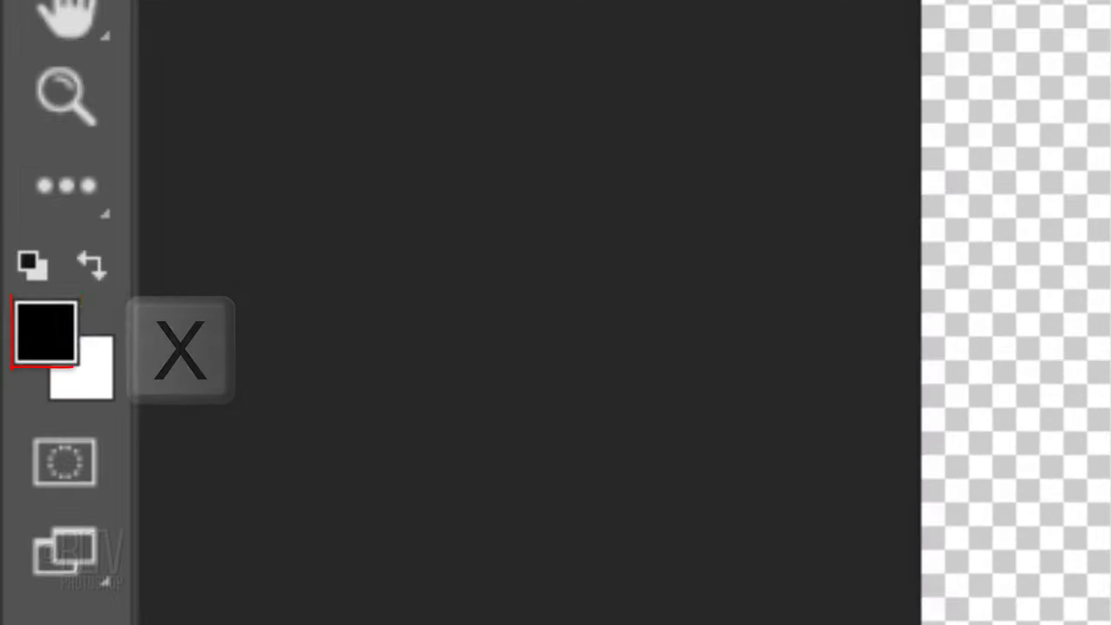
key("x")
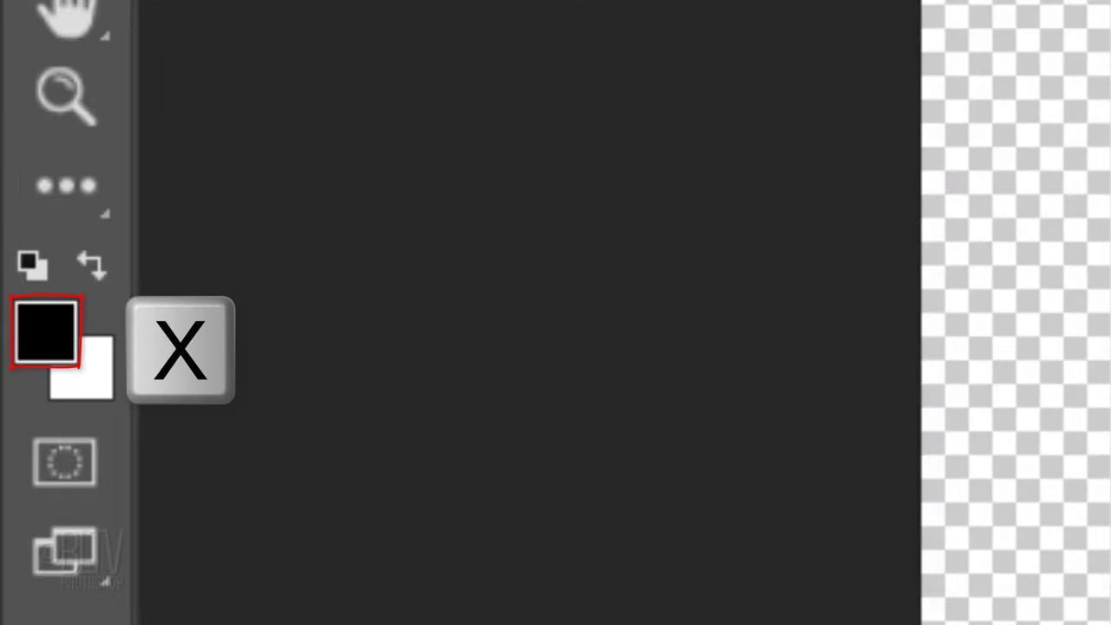
key("x")
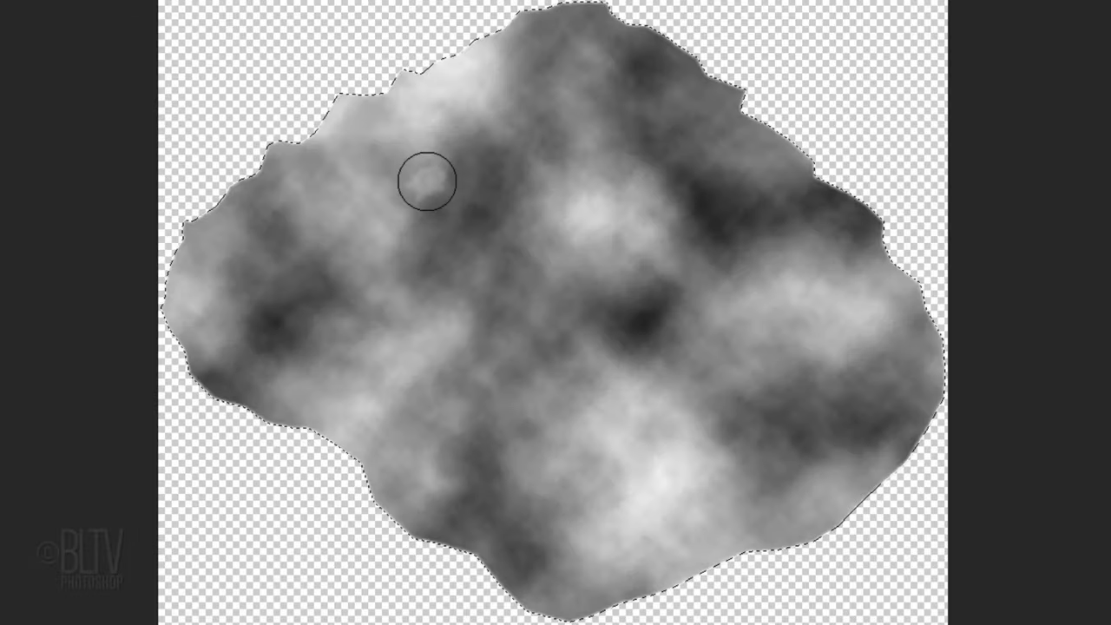
- Dab four soft white spots across the clouds, enlarge the brush, and deselect
left_click(801, 381)
left_click(618, 296)
left_click(314, 374)
left_click(497, 496)
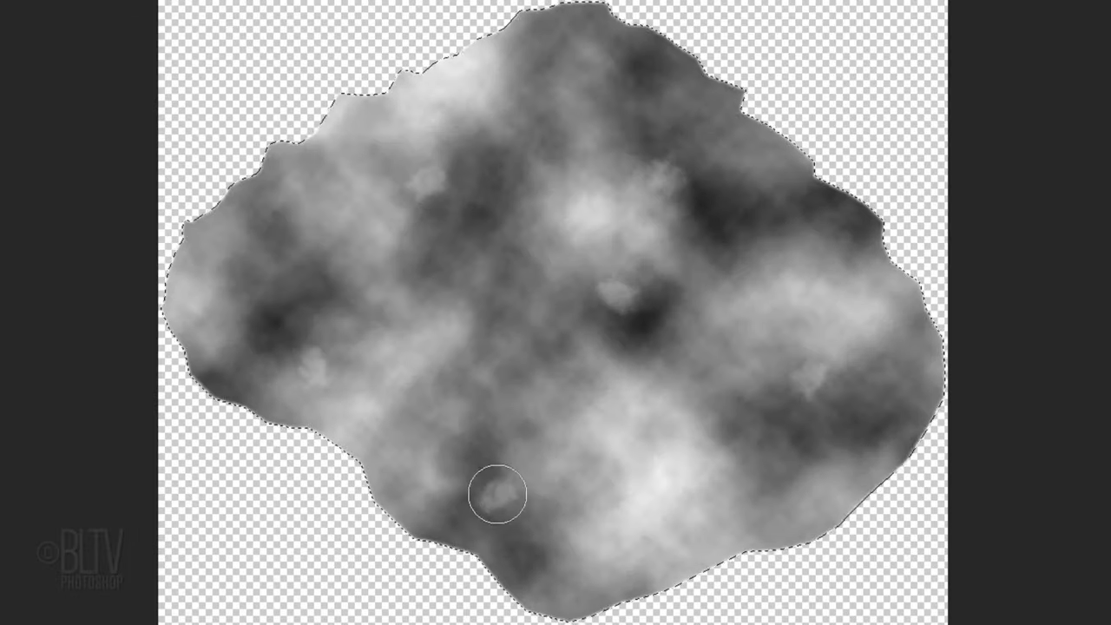
key("bracketright")
key("bracketright")
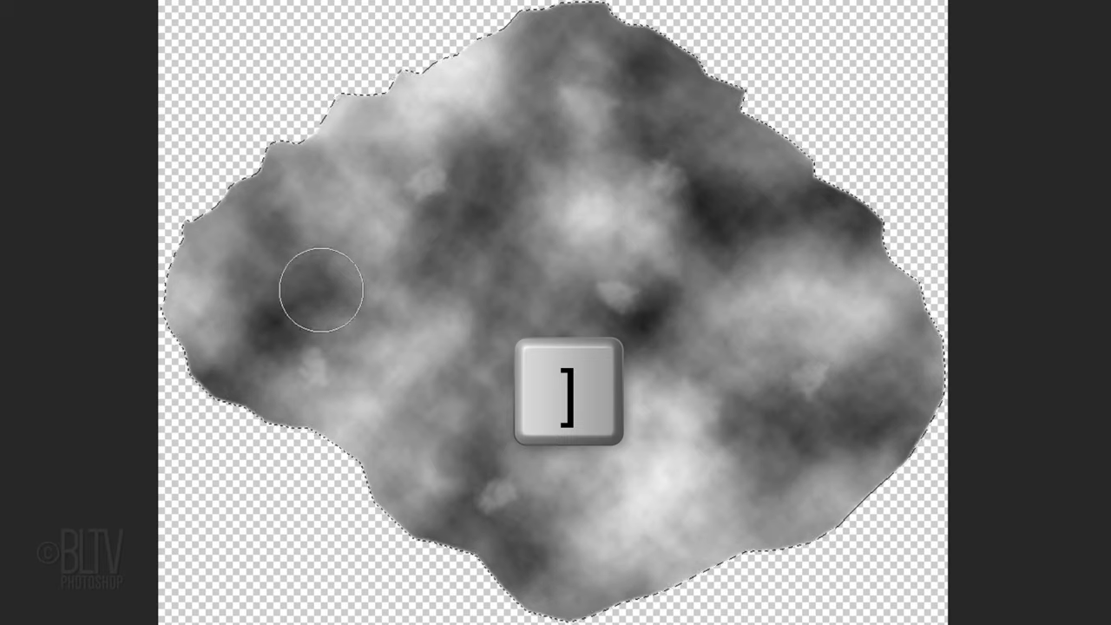
key("ctrl+d")
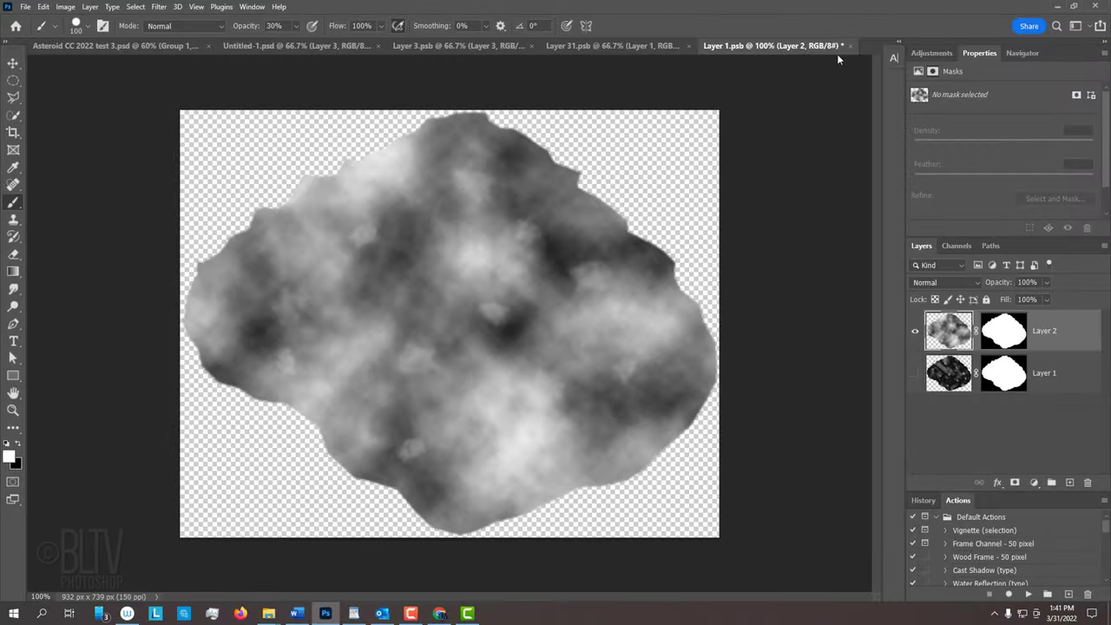
- Save and close Layer 1.psb, Layer 31.psb and Layer 3.psb, returning to Untitled-1.psd
left_click(850, 46)
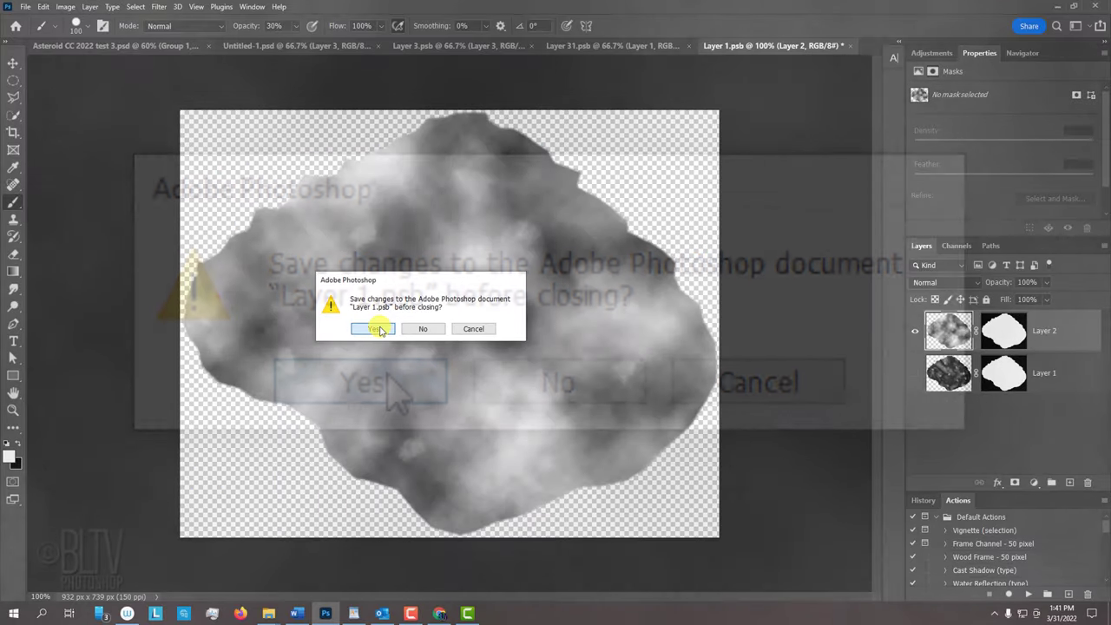
left_click(393, 386)
left_click(734, 45)
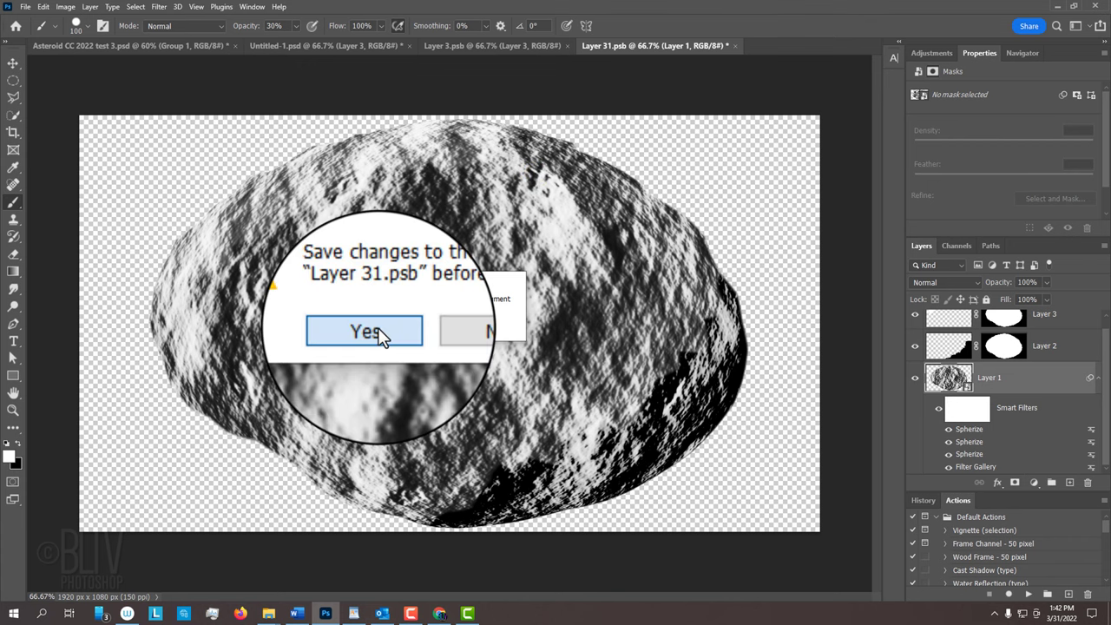
left_click(381, 331)
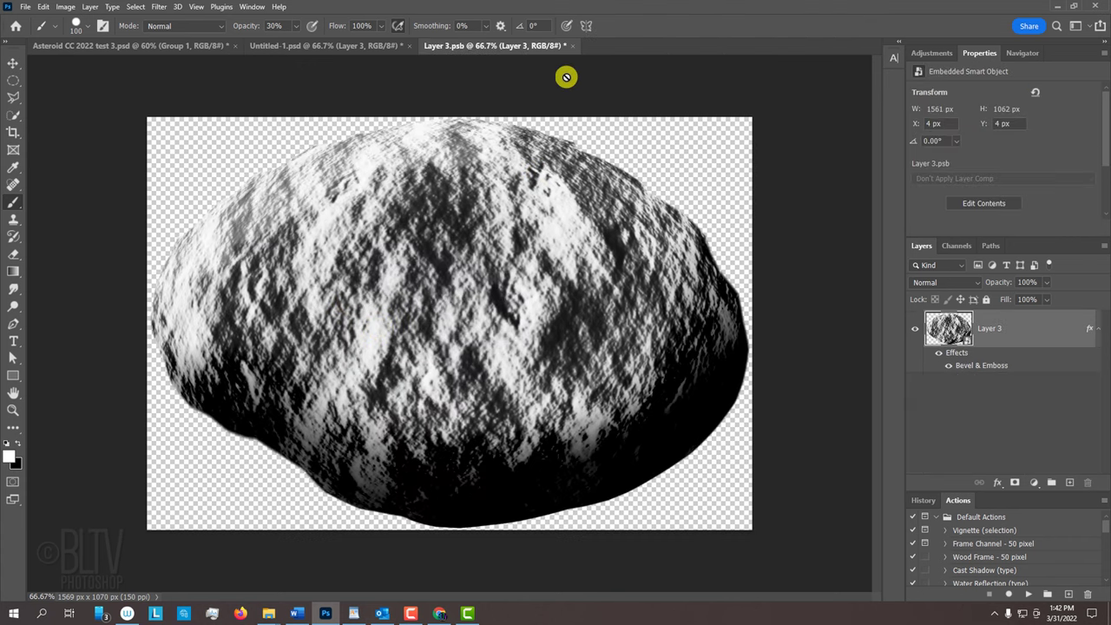
left_click(375, 328)
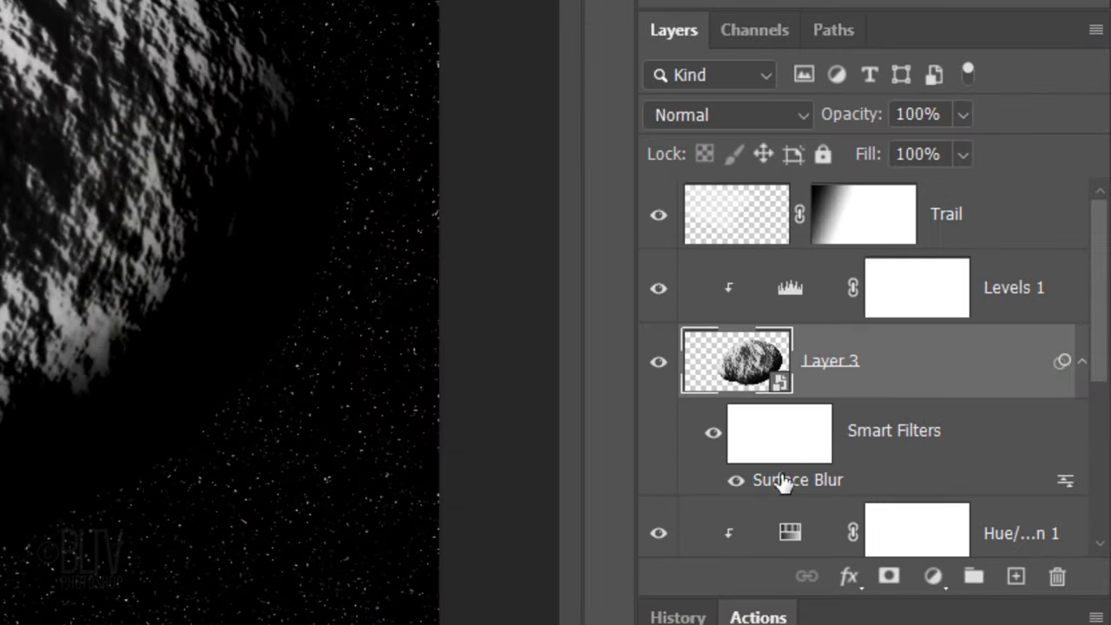
- Change the asteroid's Surface Blur to Radius 70 and Threshold 80
double_click(786, 483)
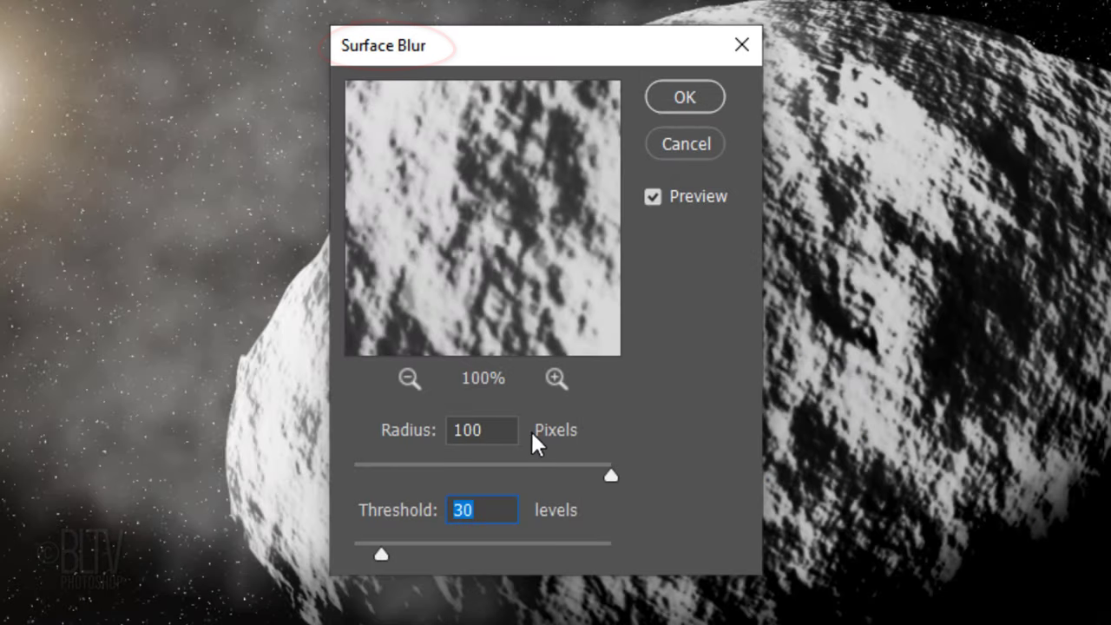
left_click(500, 427)
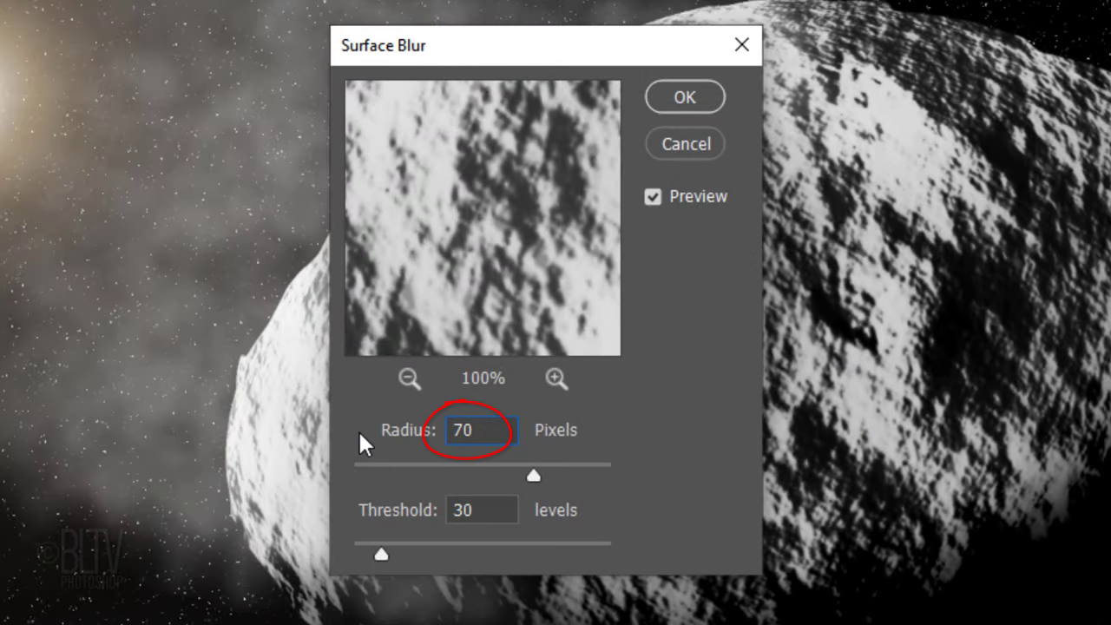
left_click(495, 506)
key("BackSpace")
key("BackSpace")
type("80")
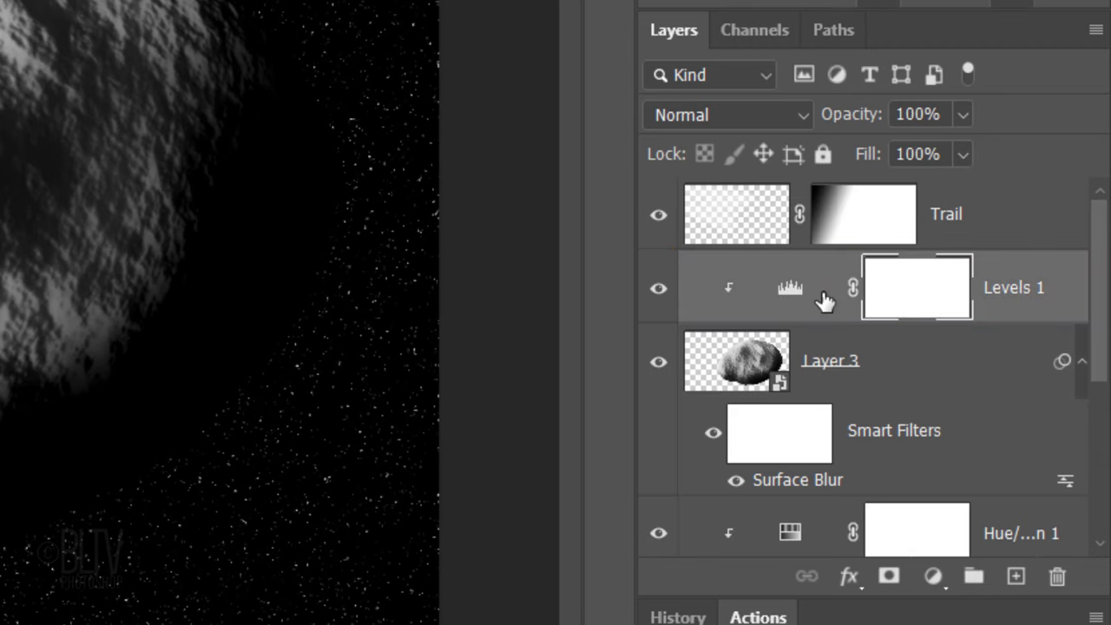
- Convert Layer 3 and Levels 1 together into one smart object
left_click(820, 358, "shift")
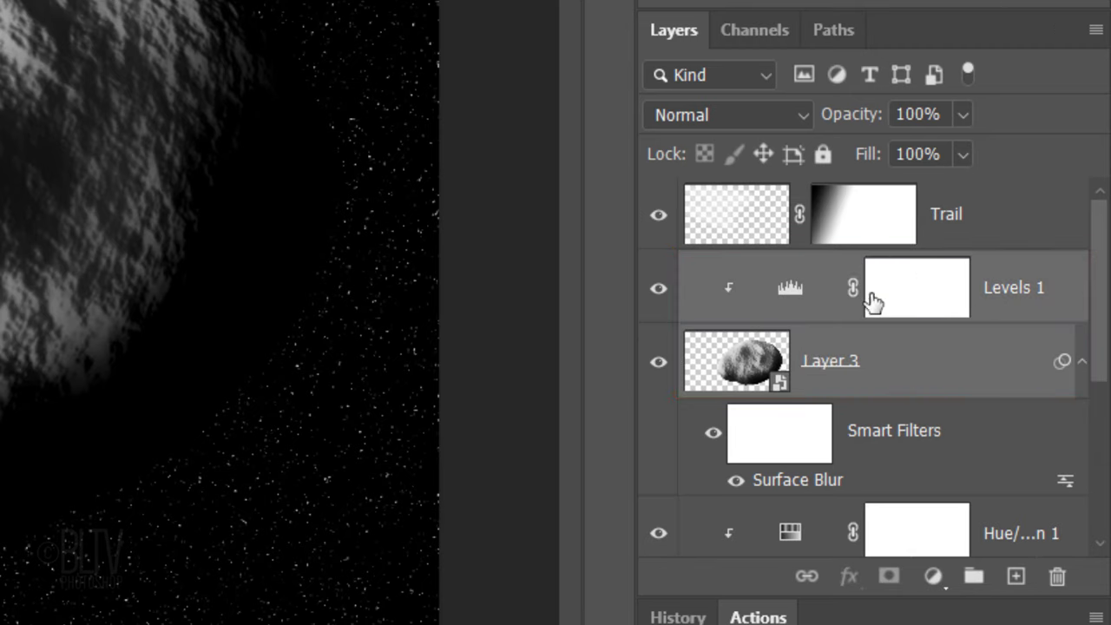
left_click(1095, 32)
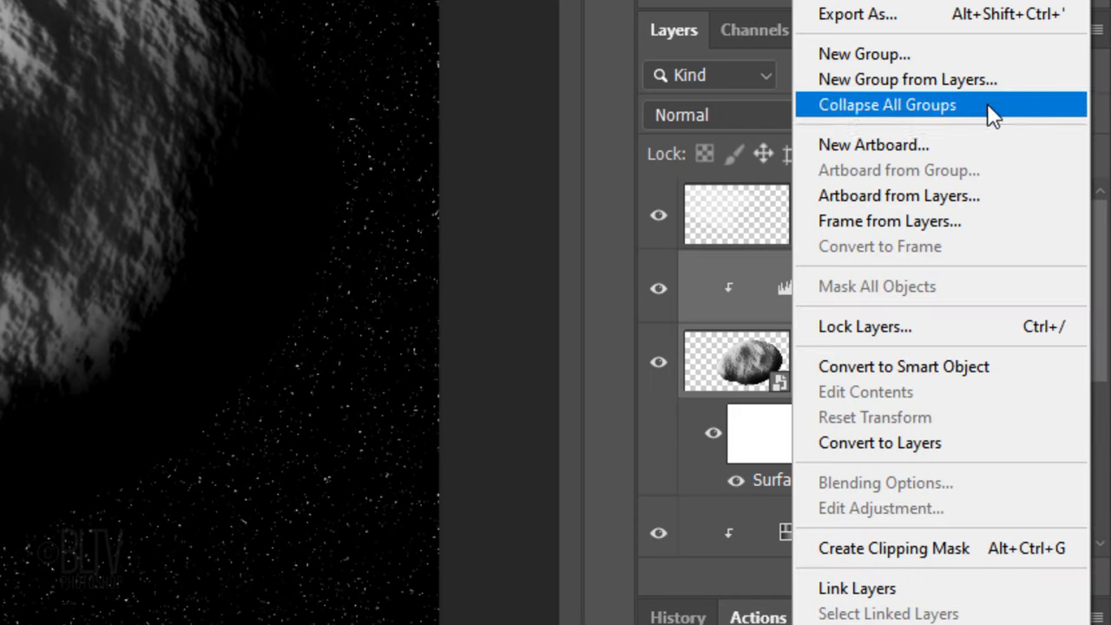
left_click(884, 366)
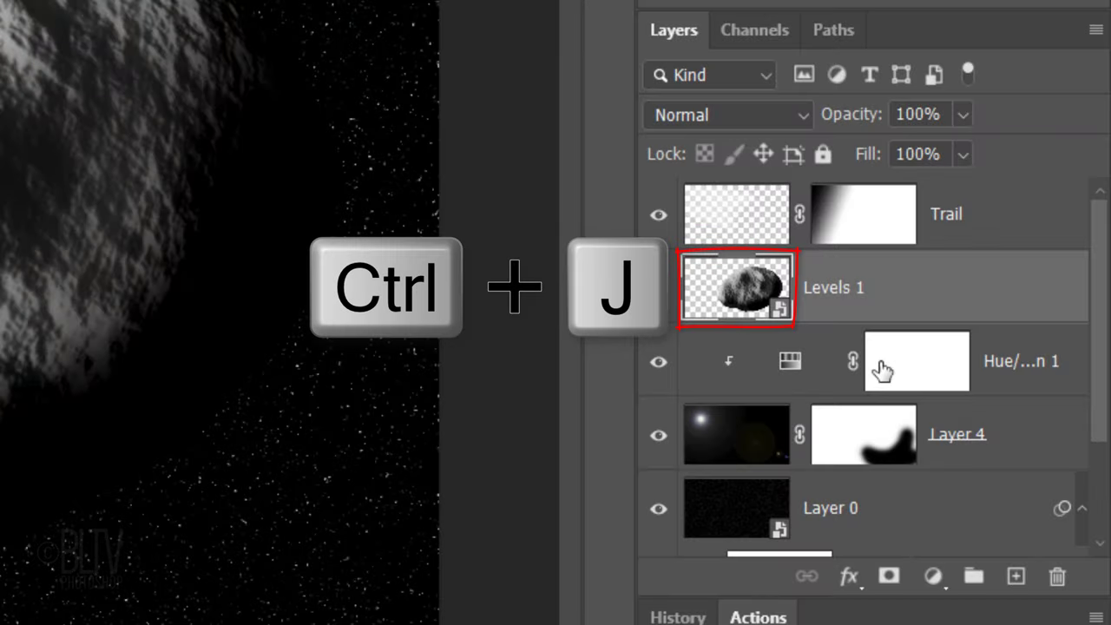
- Duplicate the asteroid smart object, apply a 2.0 px High Pass, and blend it in Linear Light
key("ctrl+j")
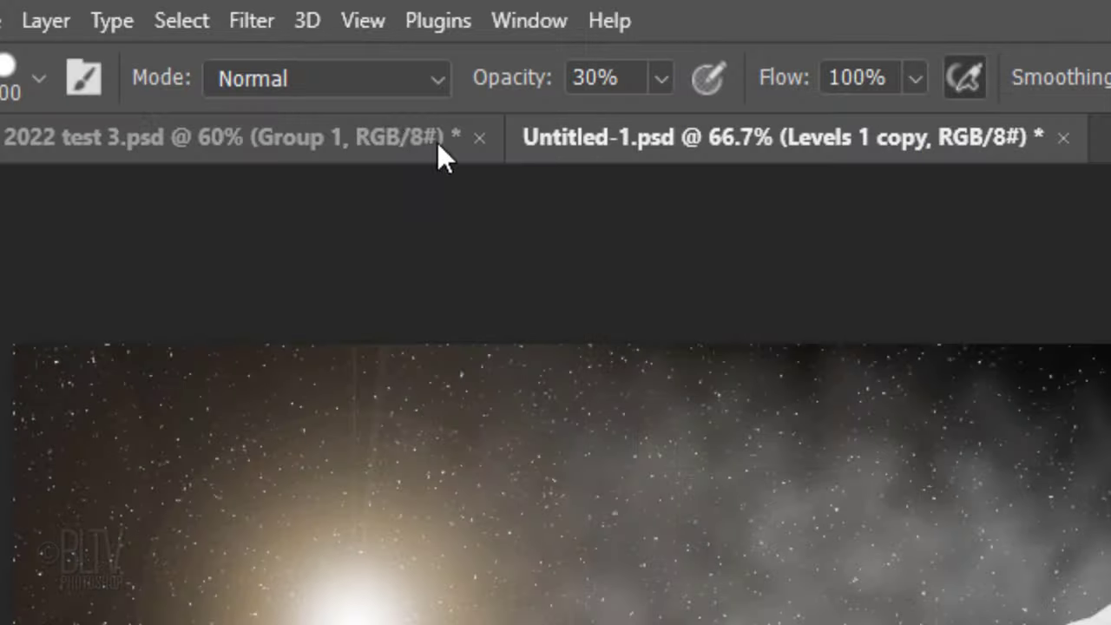
left_click(257, 21)
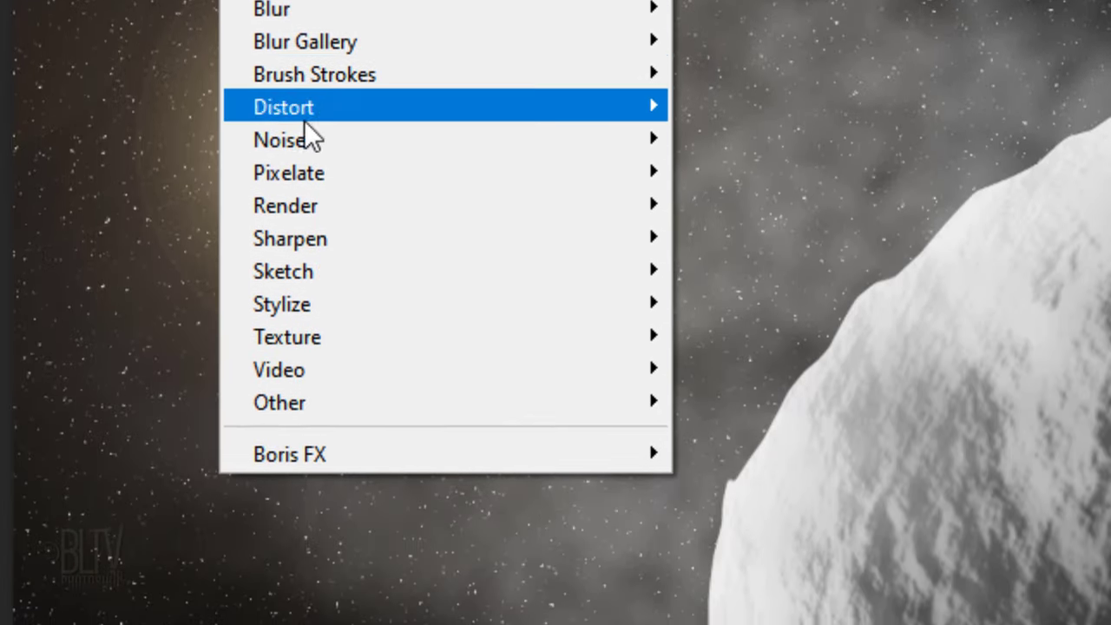
mouse_move(279, 401)
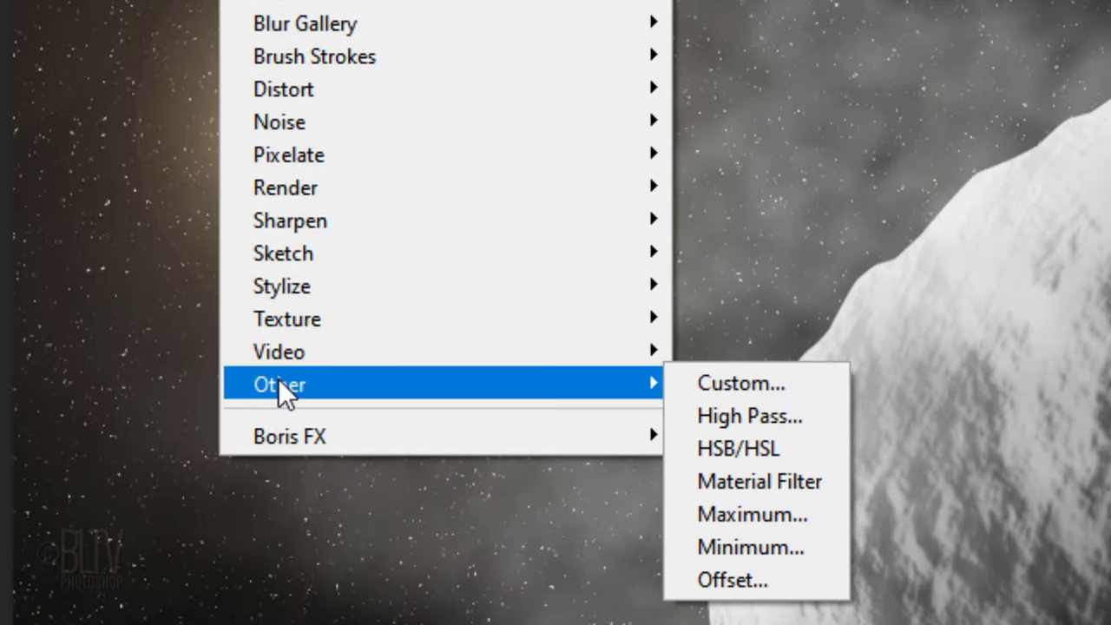
left_click(745, 415)
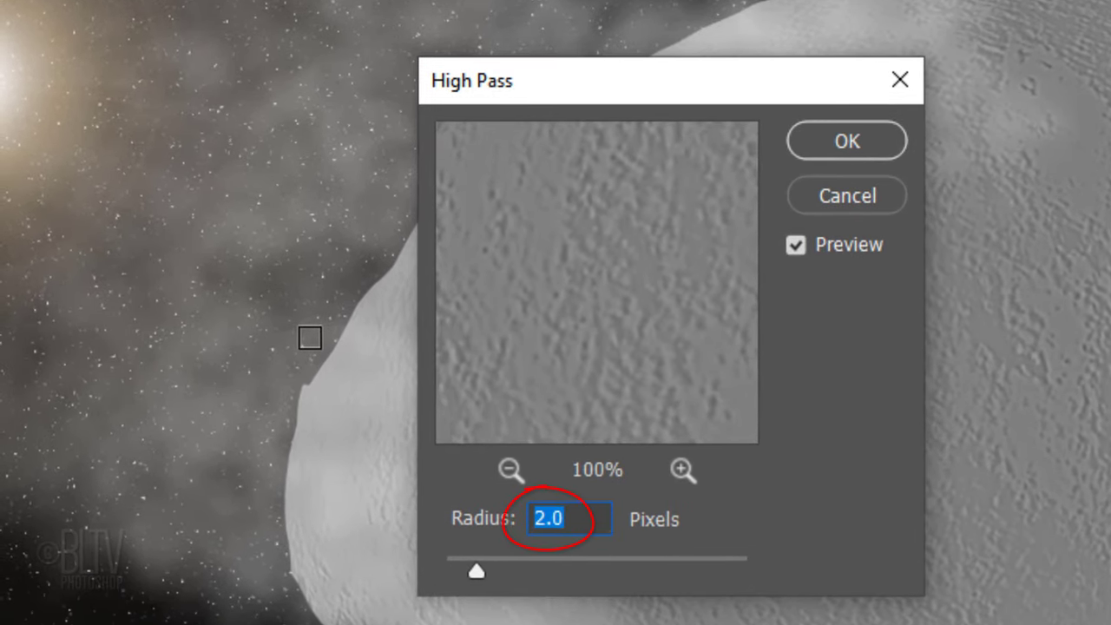
left_click(847, 140)
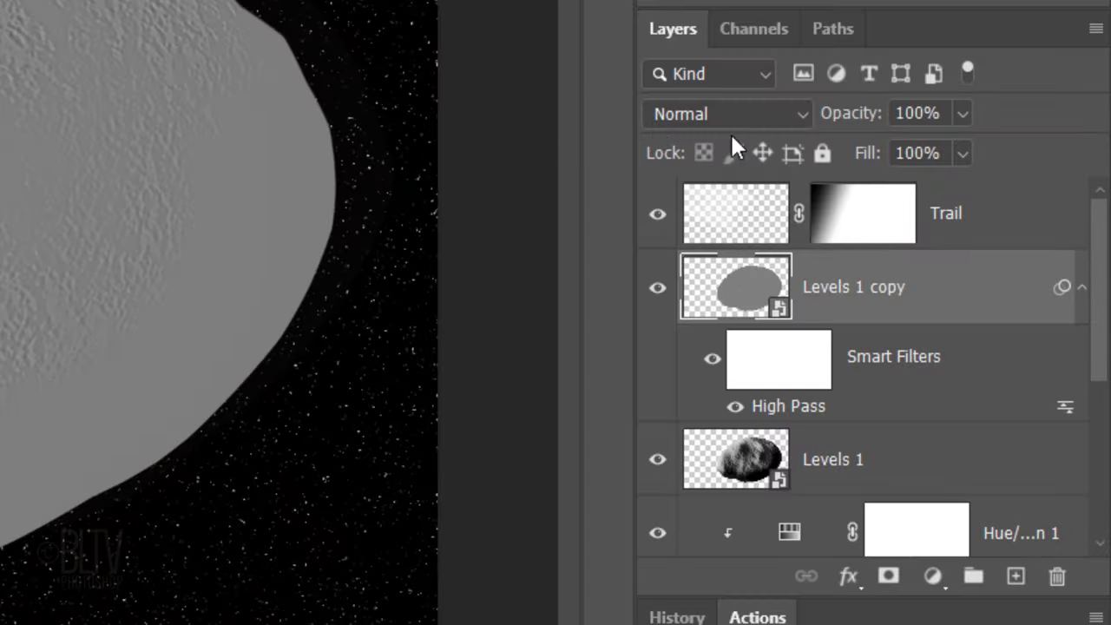
left_click(734, 119)
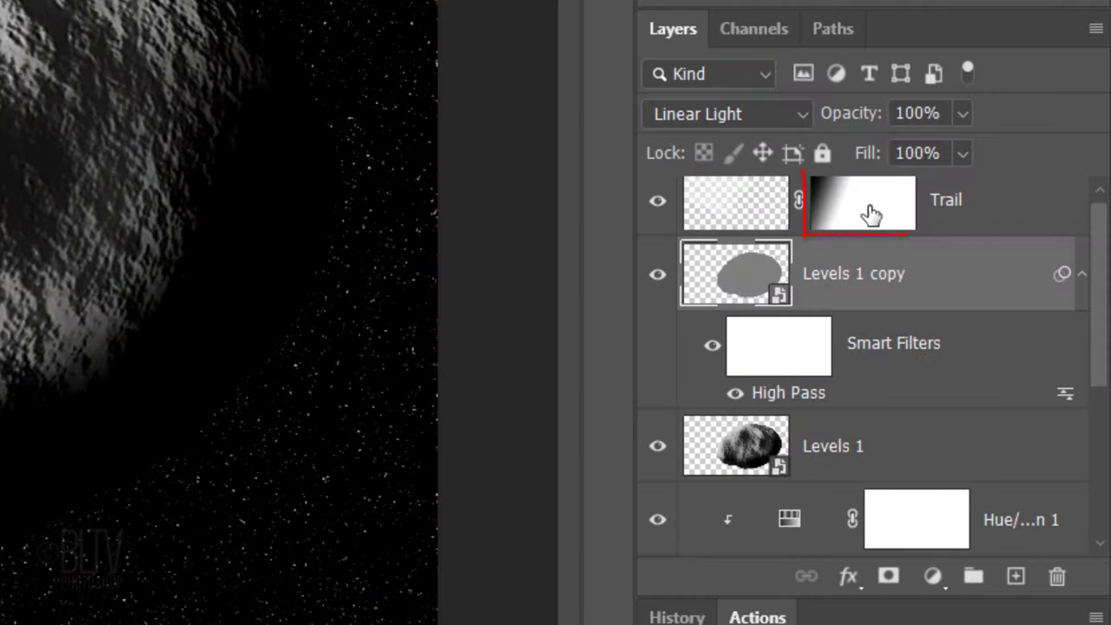
- Target the Trail mask with a 100 px Soft Round brush at 52% opacity
left_click(870, 214)
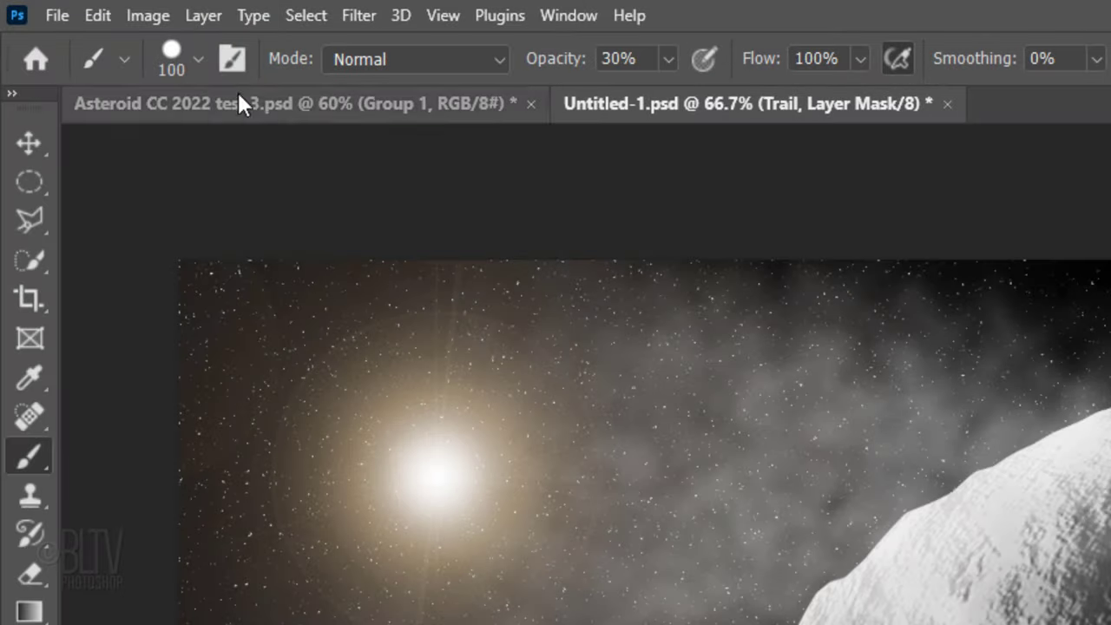
left_click(198, 61)
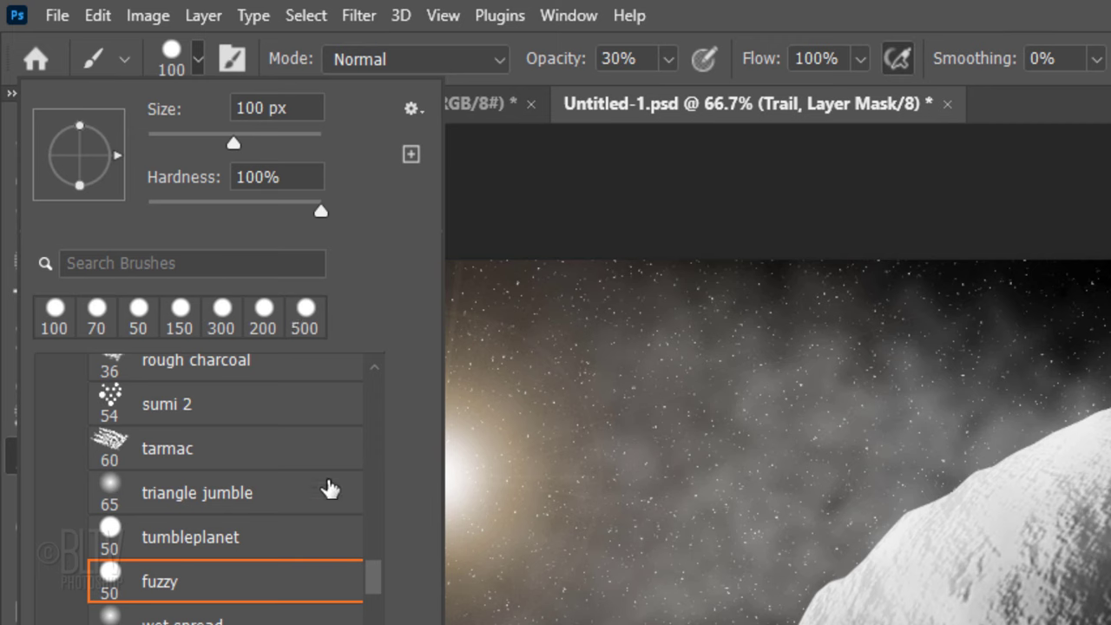
left_click_drag(374, 580, 373, 381)
left_click(169, 532)
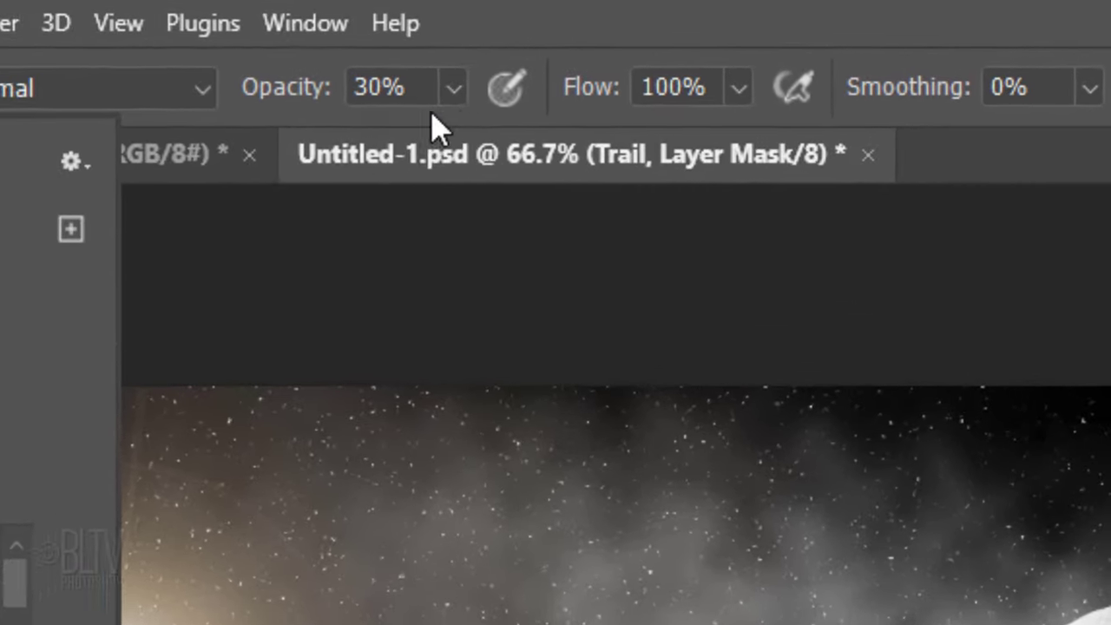
left_click(667, 59)
left_click_drag(437, 149, 486, 151)
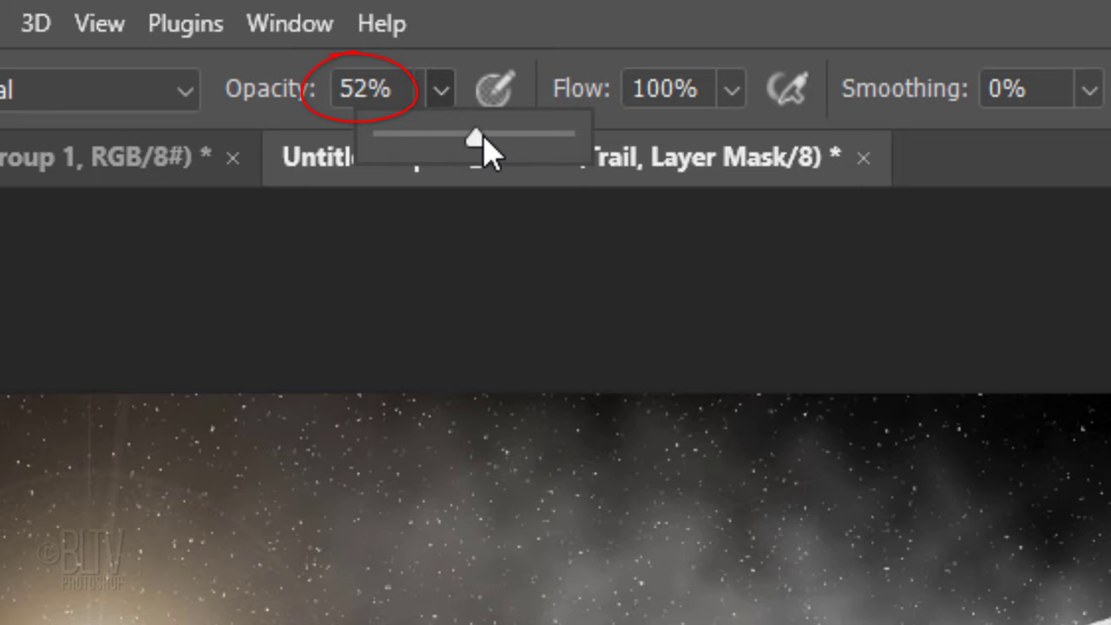